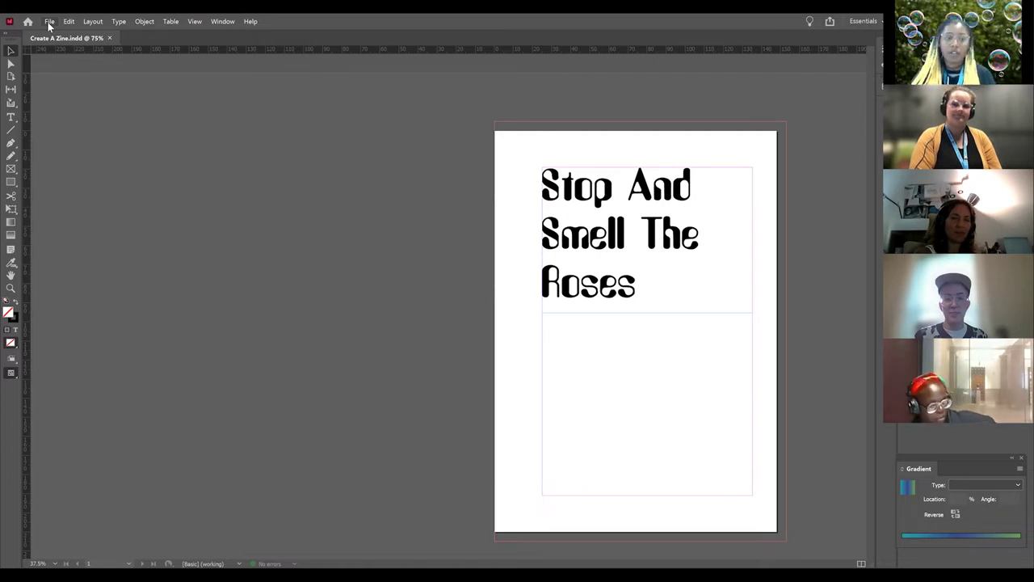
- Start a new print document and choose the A5 preset from the full list of blank presets
{"action": "left_click", "coordinate": [50, 22]}
{"action": "mouse_move", "coordinate": [64, 34]}
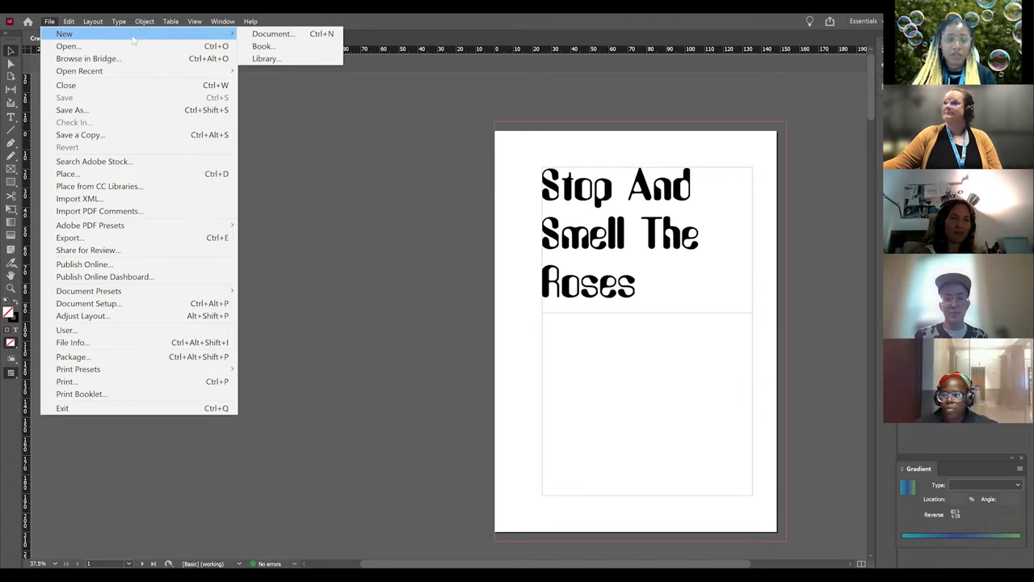
{"action": "left_click", "coordinate": [294, 36]}
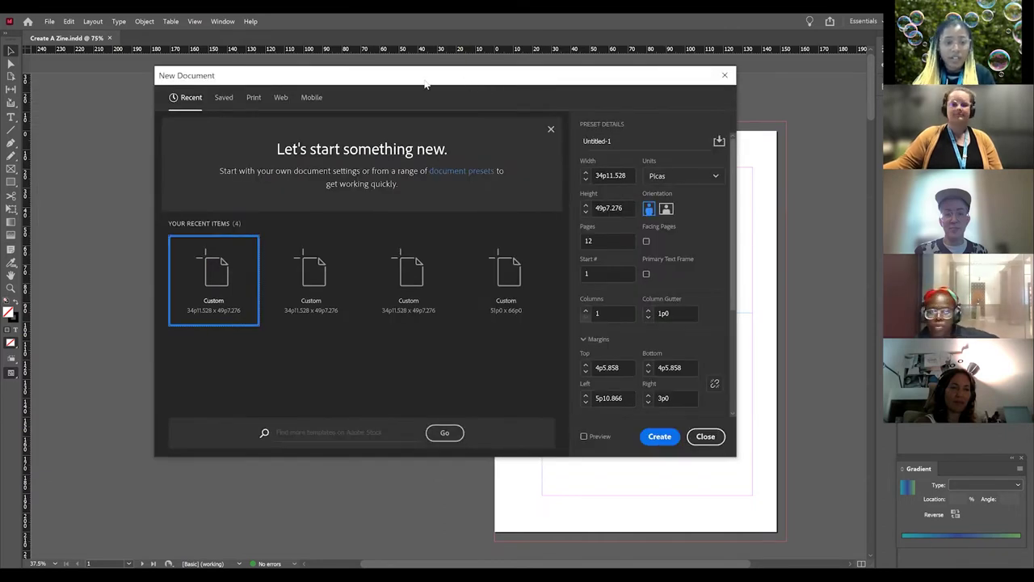
{"action": "left_click", "coordinate": [260, 99]}
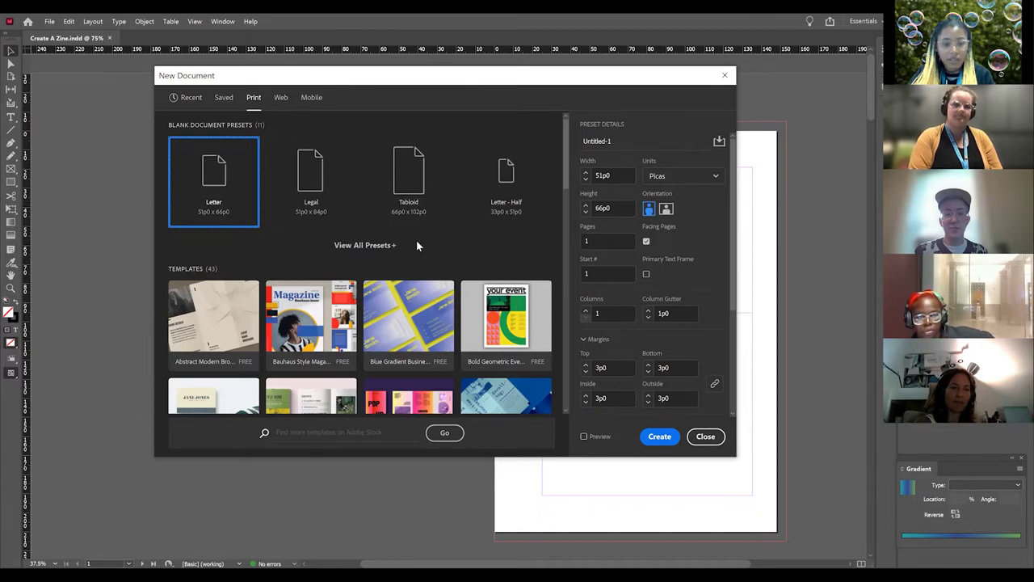
{"action": "scroll", "coordinate": [416, 245], "scroll_direction": "down", "scroll_amount": 10}
{"action": "scroll", "coordinate": [436, 254], "scroll_direction": "down", "scroll_amount": 5}
{"action": "scroll", "coordinate": [446, 257], "scroll_direction": "up", "scroll_amount": 10}
{"action": "scroll", "coordinate": [446, 252], "scroll_direction": "up", "scroll_amount": 5}
{"action": "left_click", "coordinate": [374, 246]}
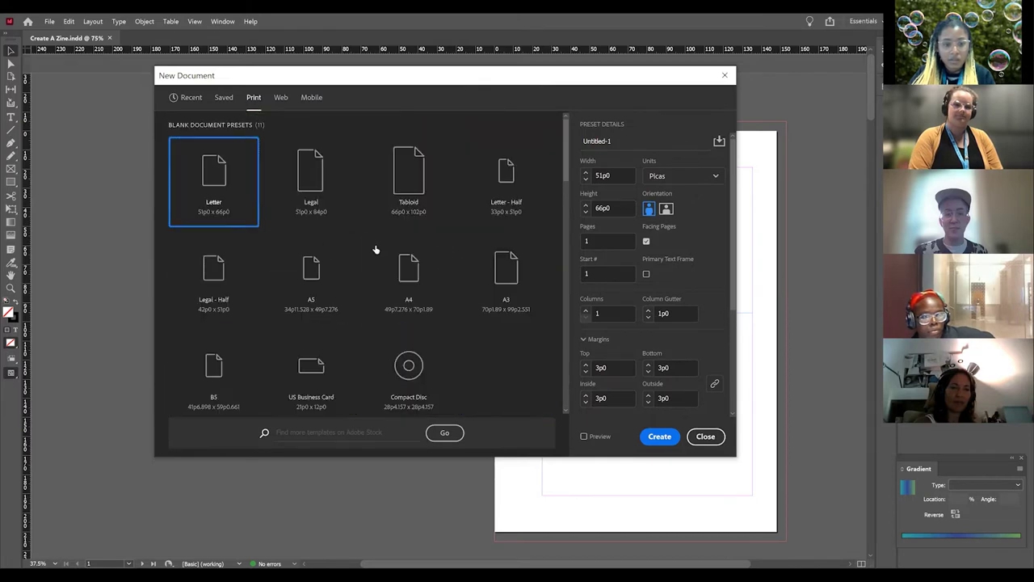
{"action": "left_click", "coordinate": [345, 312]}
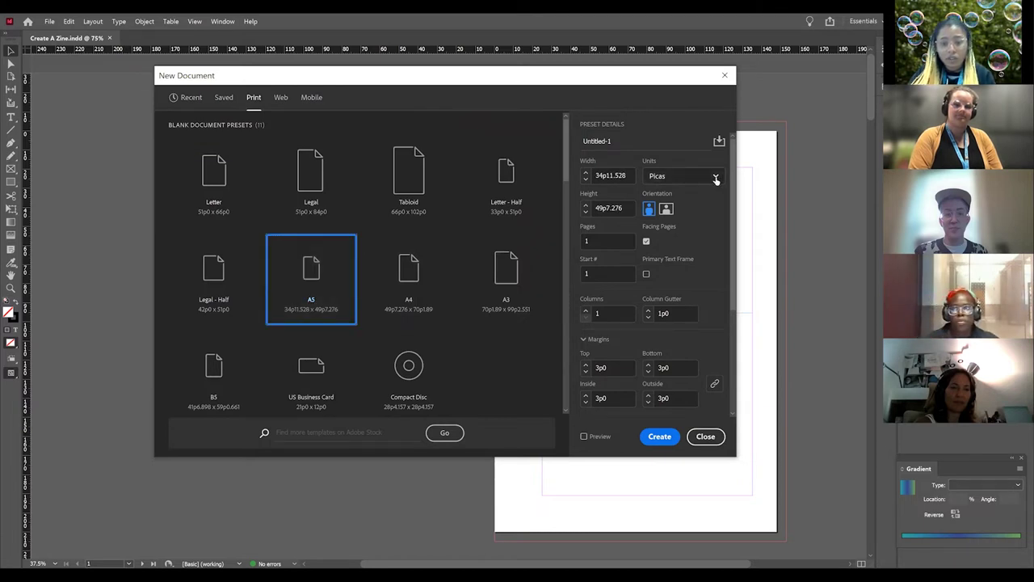
- Set the new document's units to millimeters and its page count to 12
{"action": "left_click", "coordinate": [716, 178]}
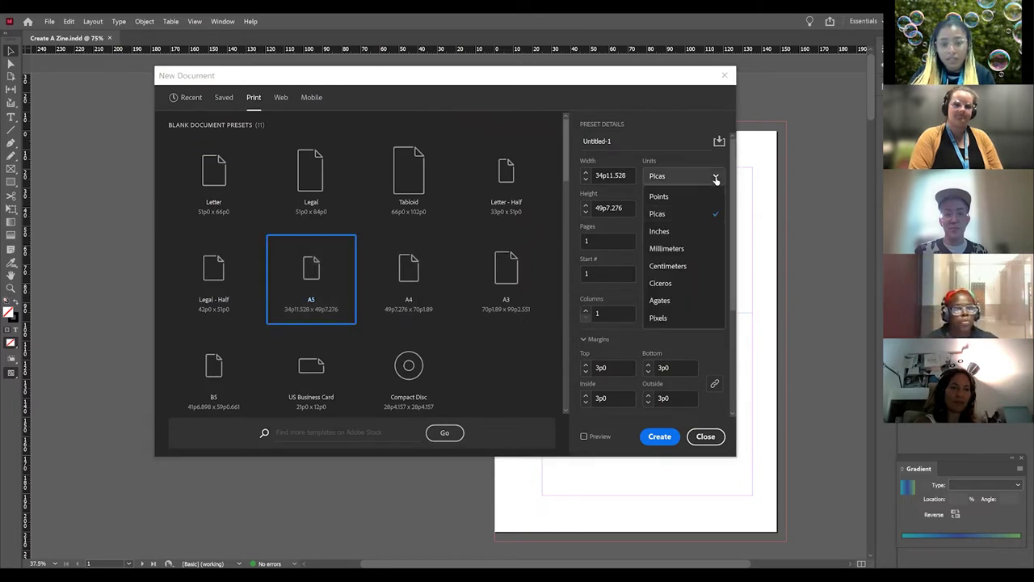
{"action": "left_click", "coordinate": [709, 252]}
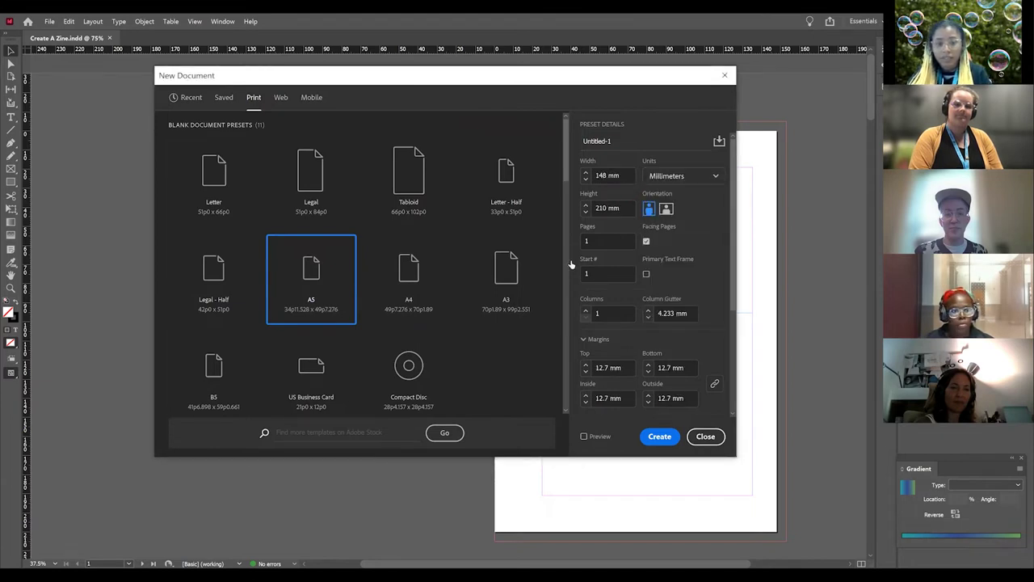
{"action": "left_click", "coordinate": [634, 146]}
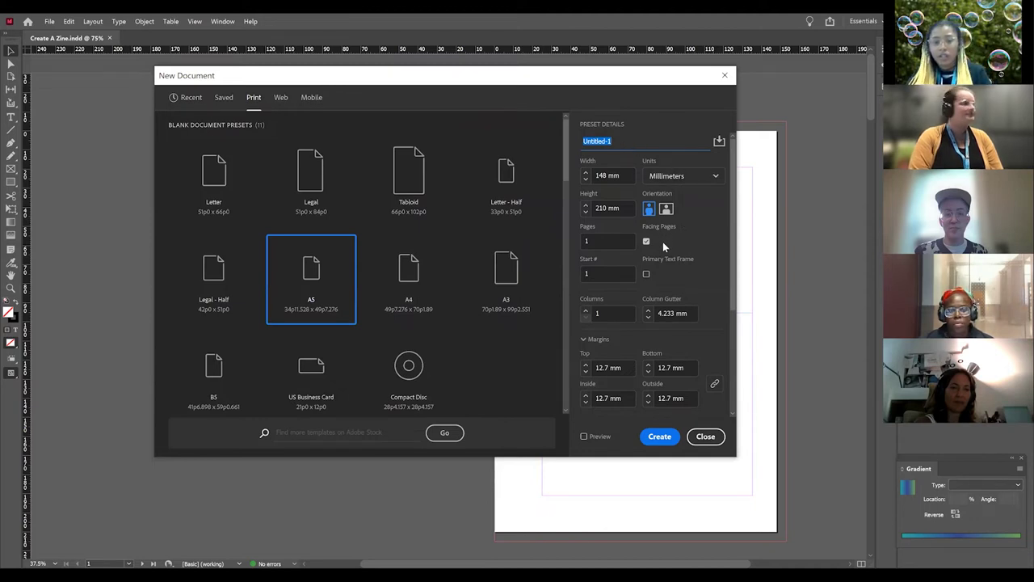
{"action": "left_click", "coordinate": [610, 244]}
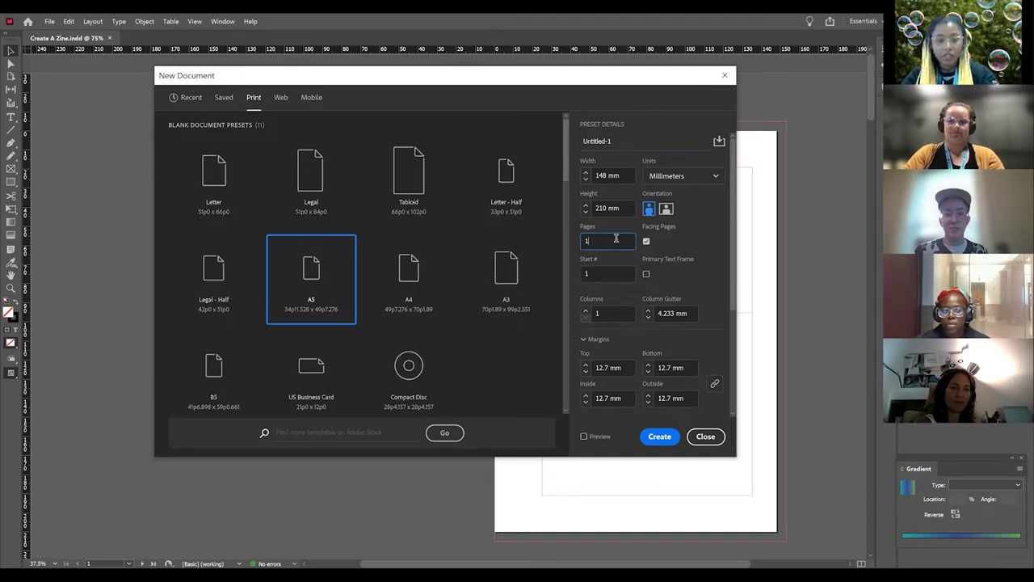
{"action": "type", "text": "2"}
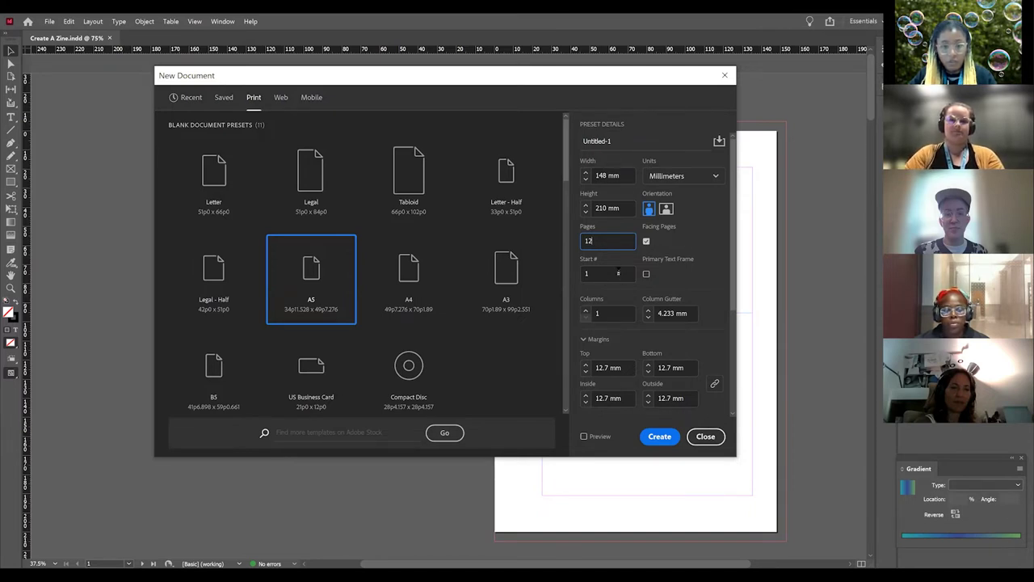
- Set all four linked page margins to 12 mm and unlink them
{"action": "scroll", "coordinate": [626, 283], "scroll_direction": "down", "scroll_amount": 4}
{"action": "left_click", "coordinate": [714, 217]}
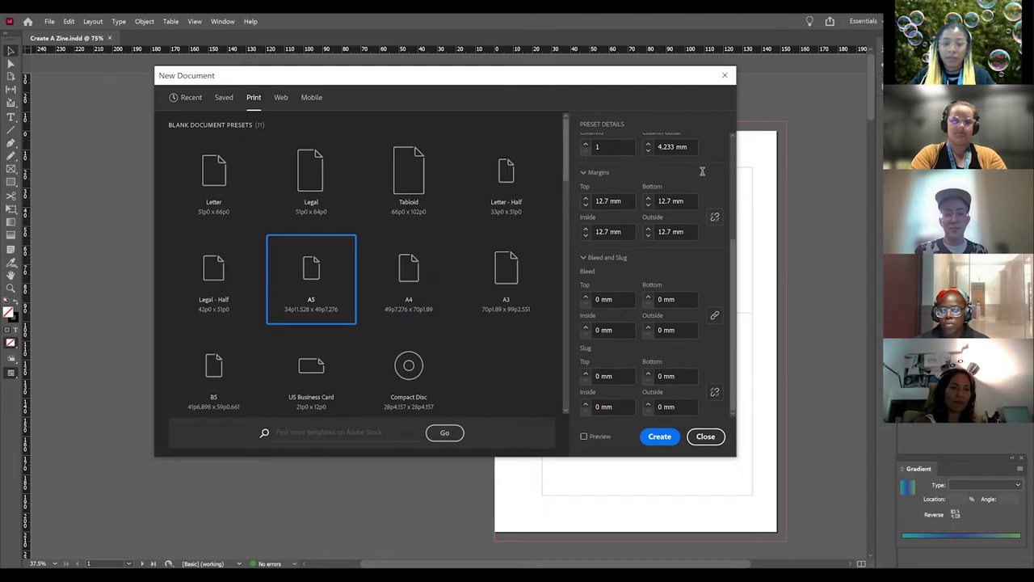
{"action": "left_click", "coordinate": [585, 204]}
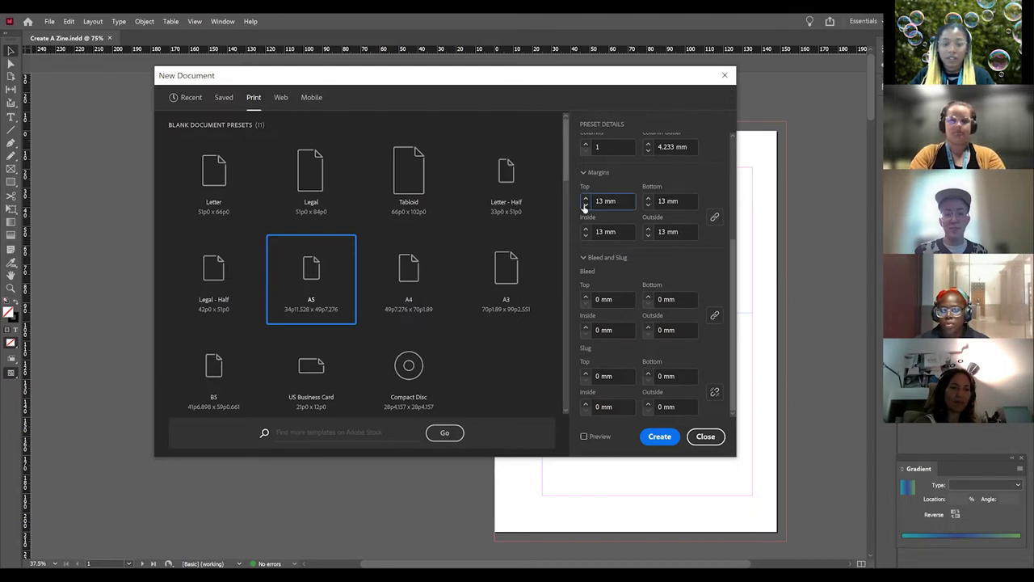
{"action": "left_click", "coordinate": [710, 217]}
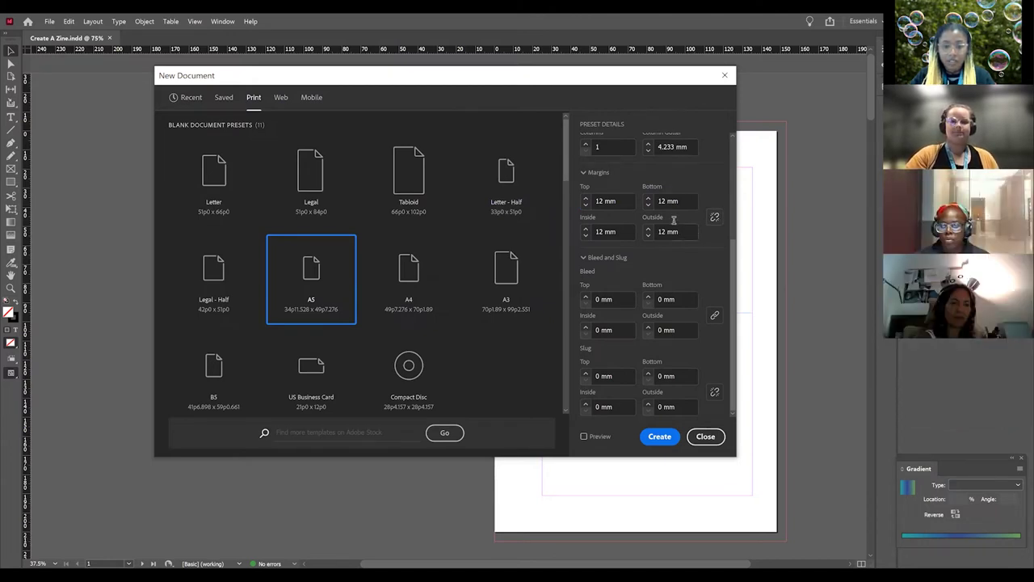
- Set the top page margin to 19 mm
{"action": "left_click", "coordinate": [605, 200]}
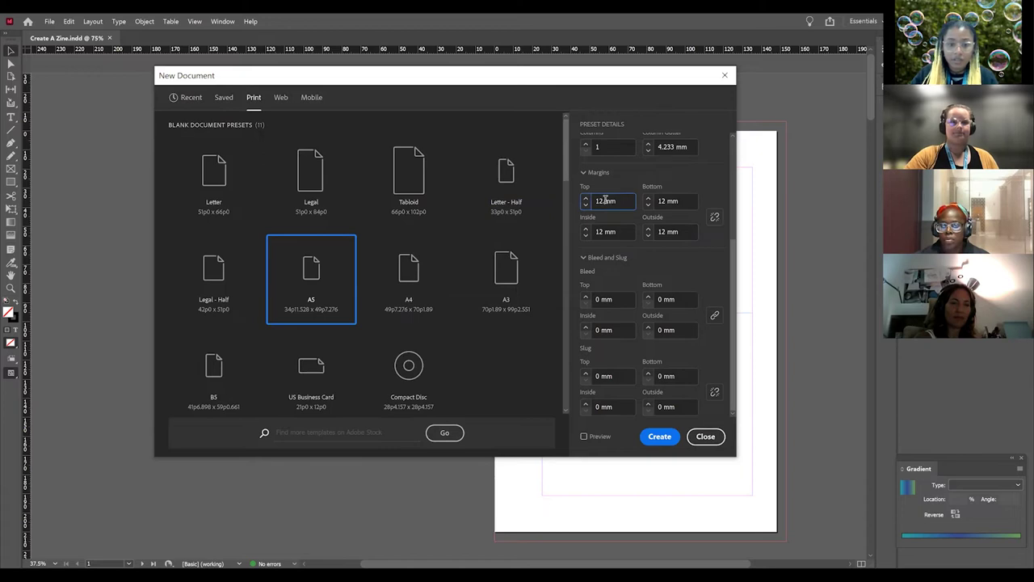
{"action": "key", "text": "BackSpace"}
{"action": "key", "text": "BackSpace"}
{"action": "type", "text": "19"}
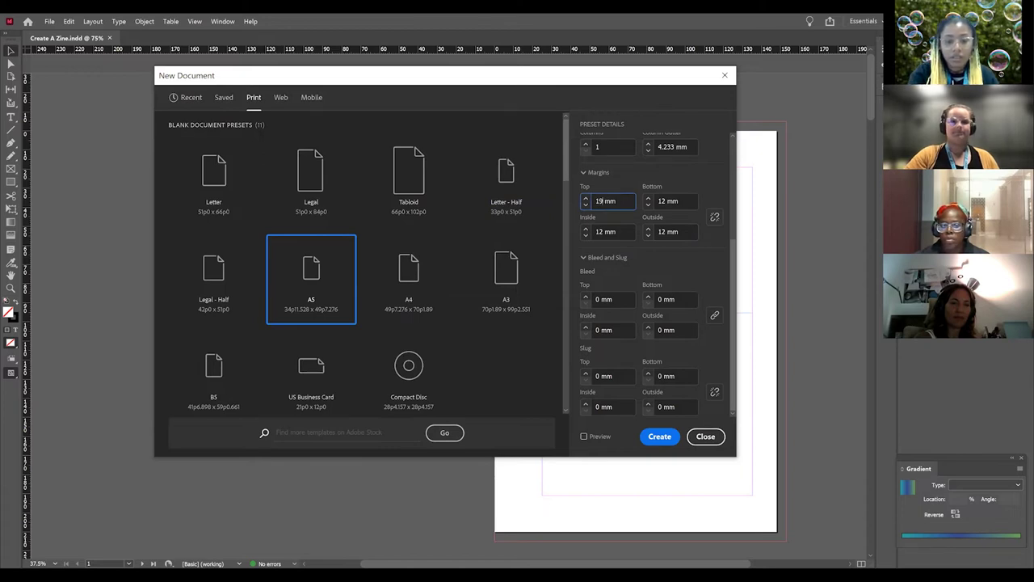
- Set the bottom page margin to 21 mm
{"action": "left_click", "coordinate": [667, 201]}
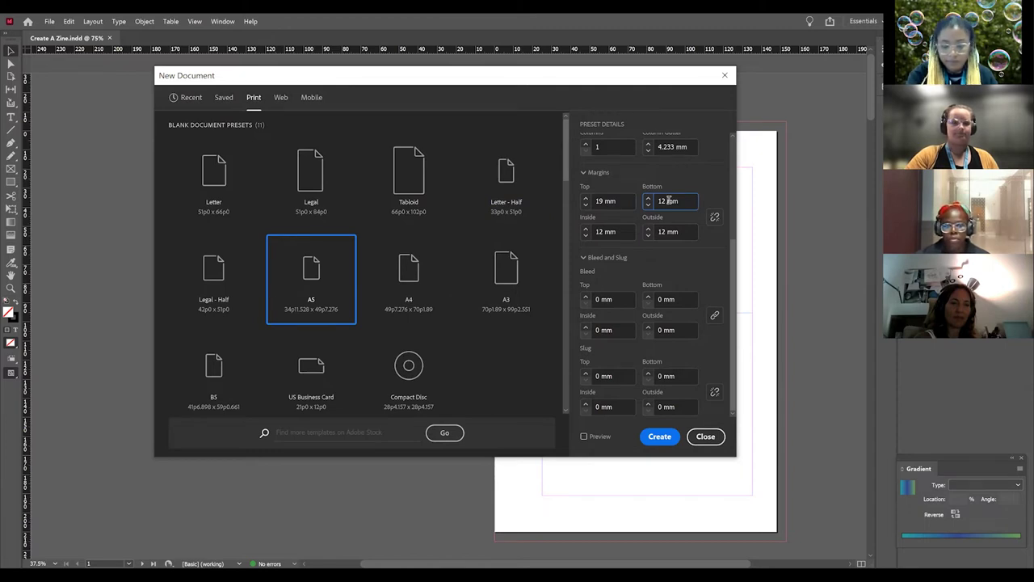
{"action": "key", "text": "BackSpace"}
{"action": "key", "text": "BackSpace"}
{"action": "key", "text": "BackSpace"}
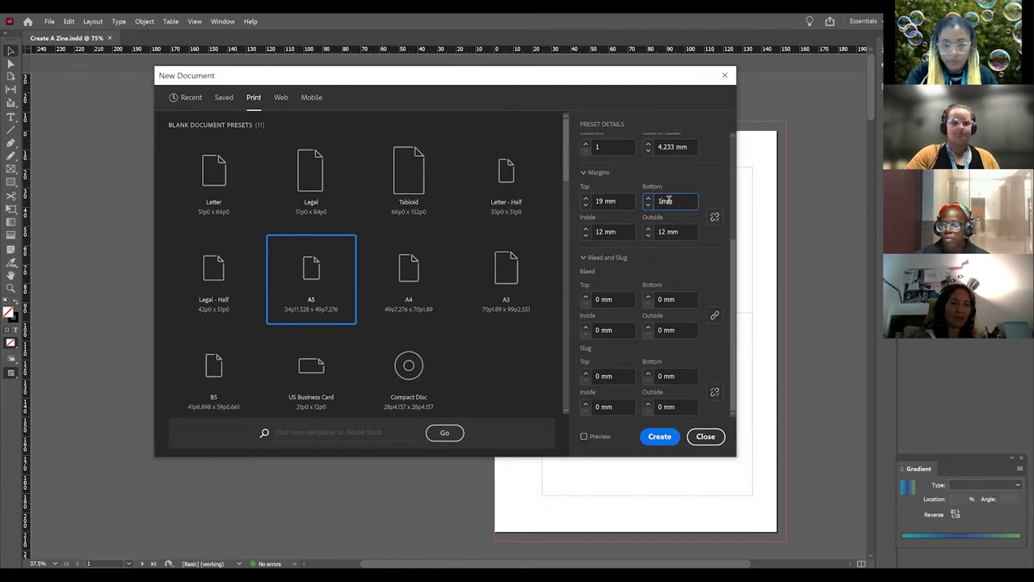
{"action": "type", "text": "21"}
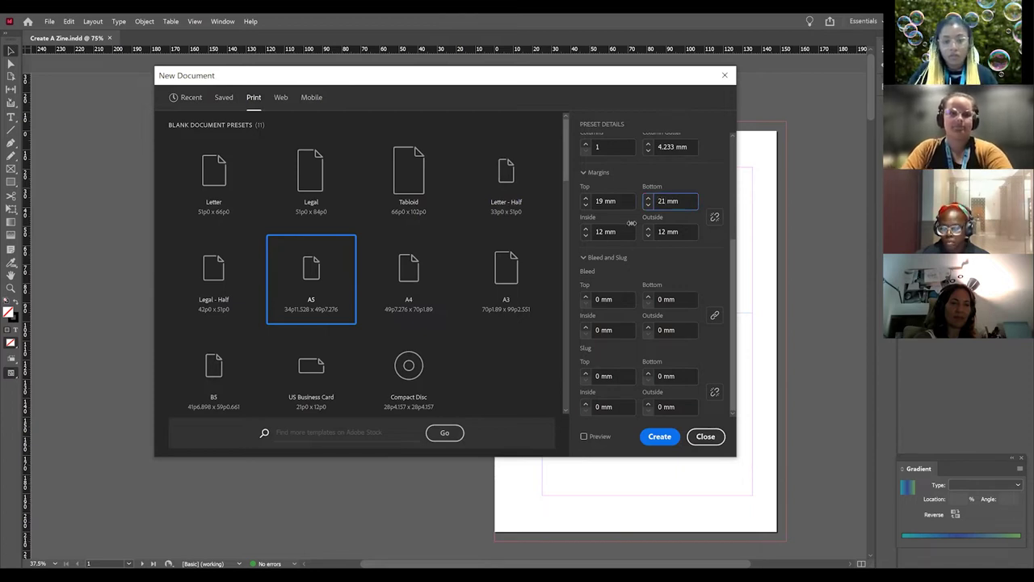
- Set the inside page margin to 21 mm and the bottom margin to 25 mm
{"action": "left_click", "coordinate": [608, 232]}
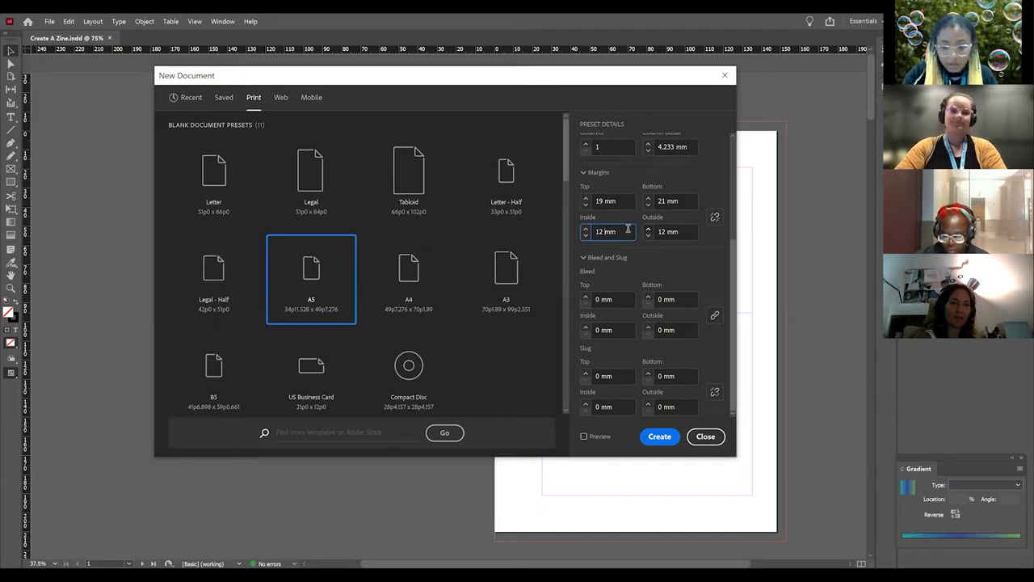
{"action": "key", "text": "ctrl+a"}
{"action": "type", "text": "21 mm"}
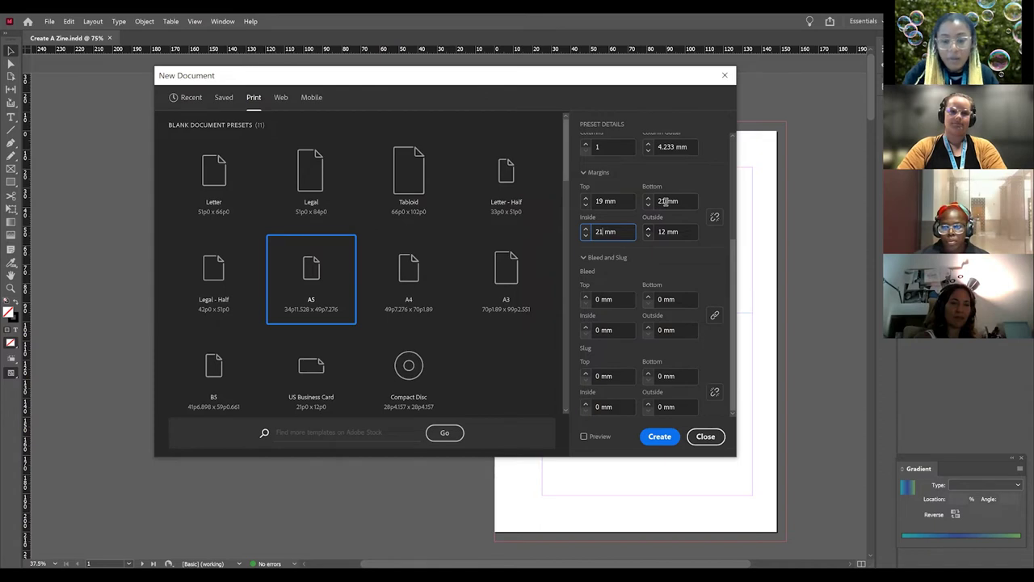
{"action": "left_click", "coordinate": [664, 201]}
{"action": "key", "text": "BackSpace"}
{"action": "type", "text": "5"}
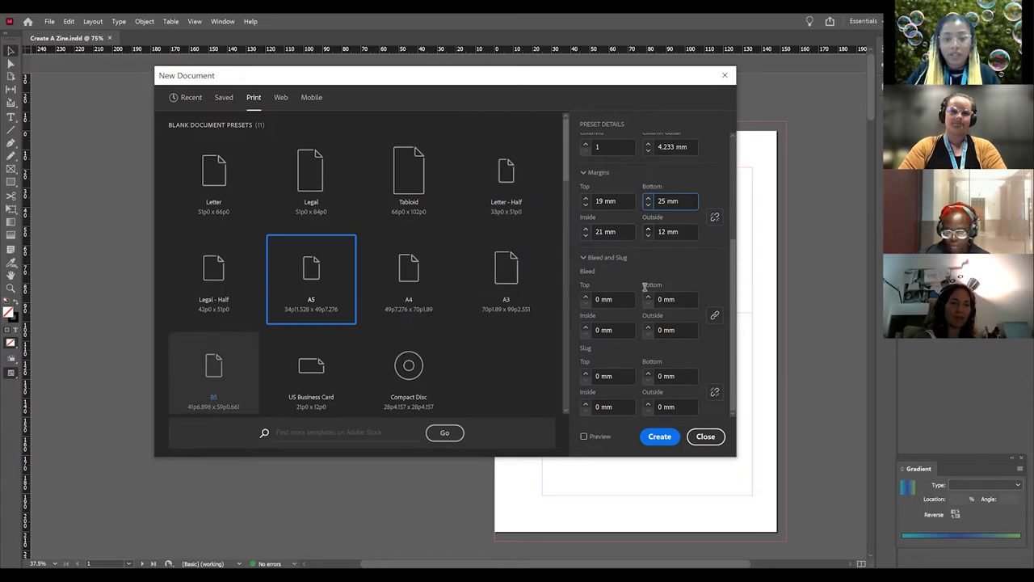
- Unlink the bleed values and set the top and bottom bleed to 5 mm
{"action": "left_click", "coordinate": [714, 317]}
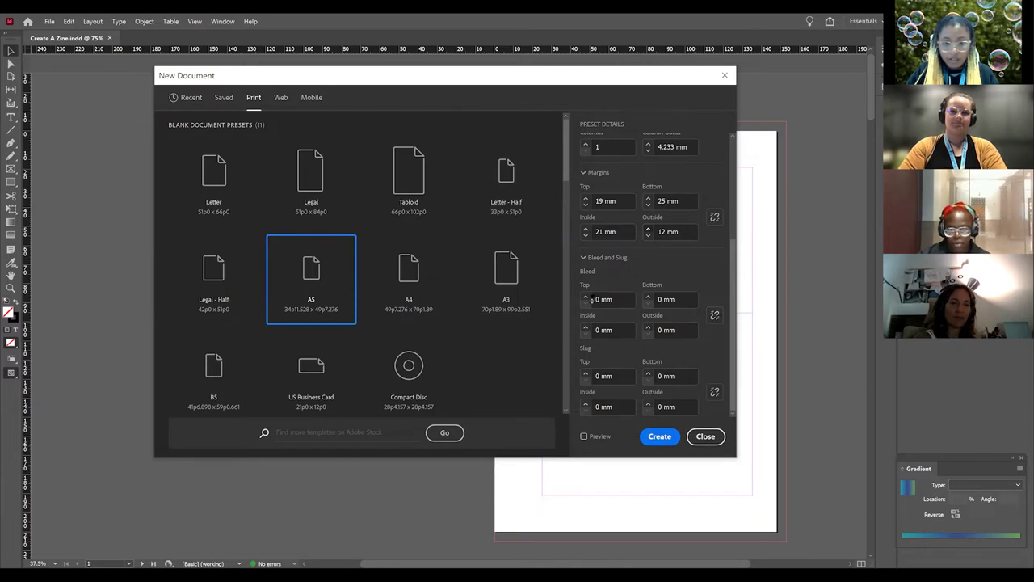
{"action": "left_click", "coordinate": [599, 298]}
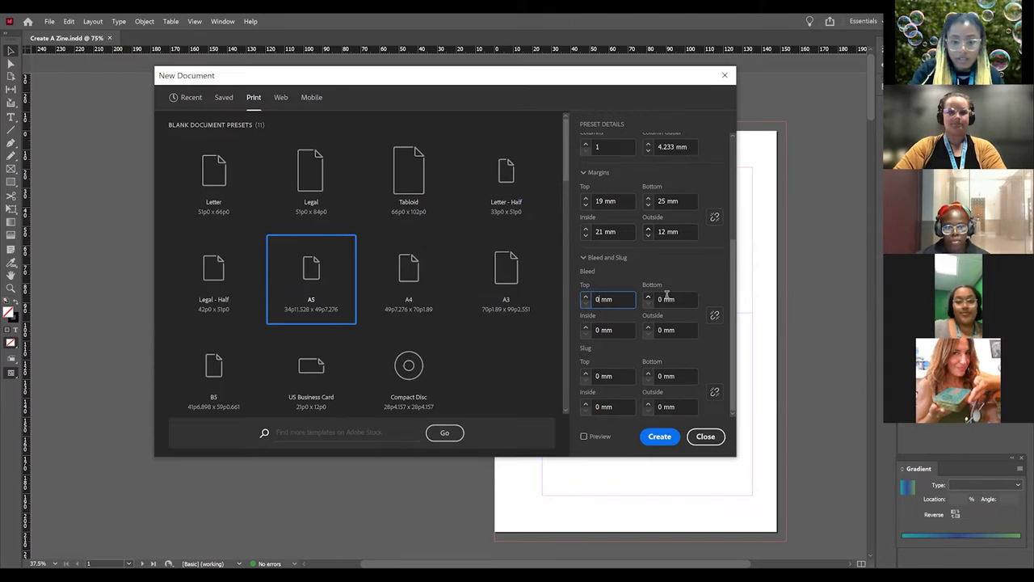
{"action": "key", "text": "BackSpace"}
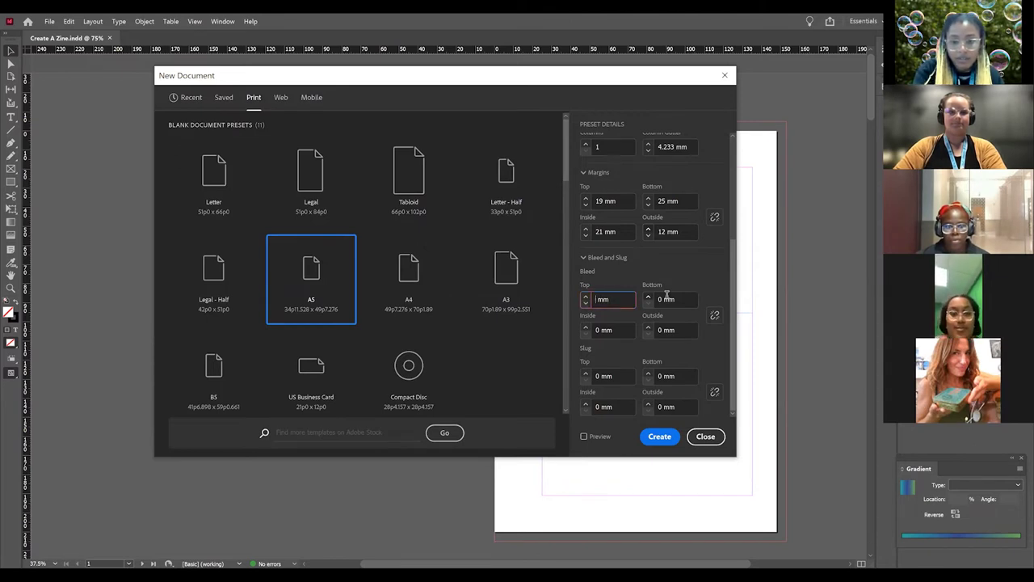
{"action": "type", "text": "5"}
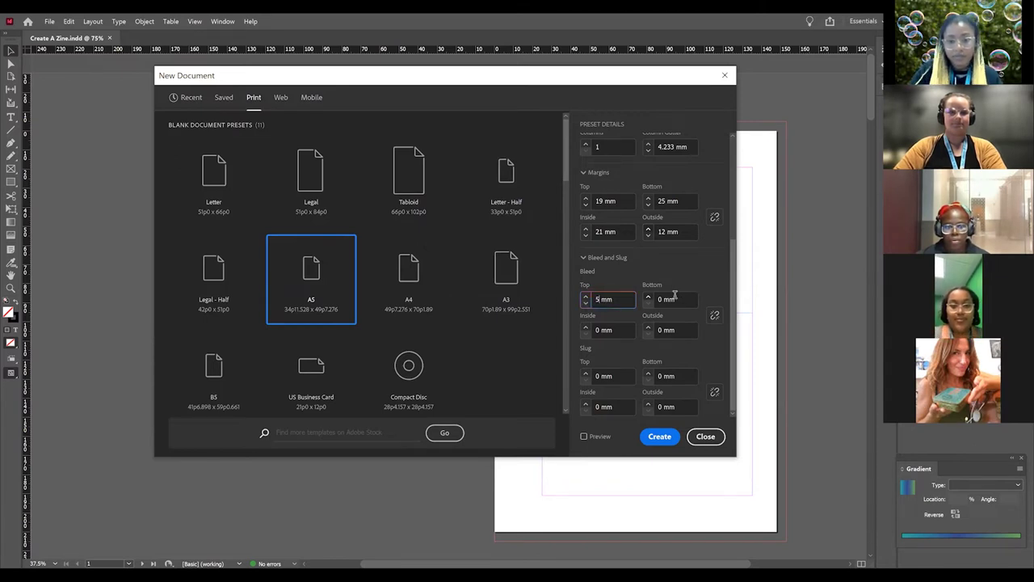
{"action": "left_click", "coordinate": [667, 300]}
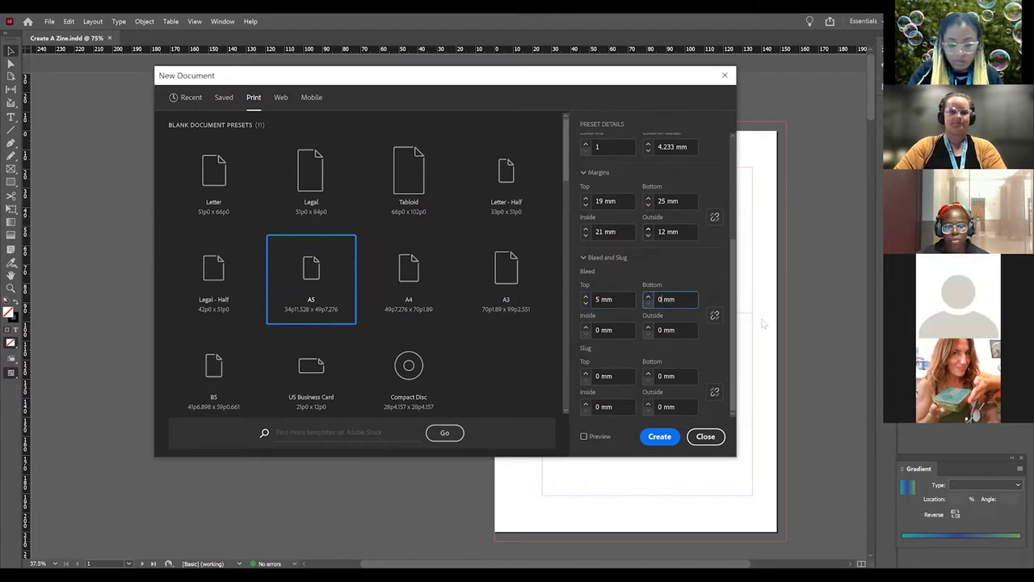
{"action": "key", "text": "Delete"}
{"action": "type", "text": "5"}
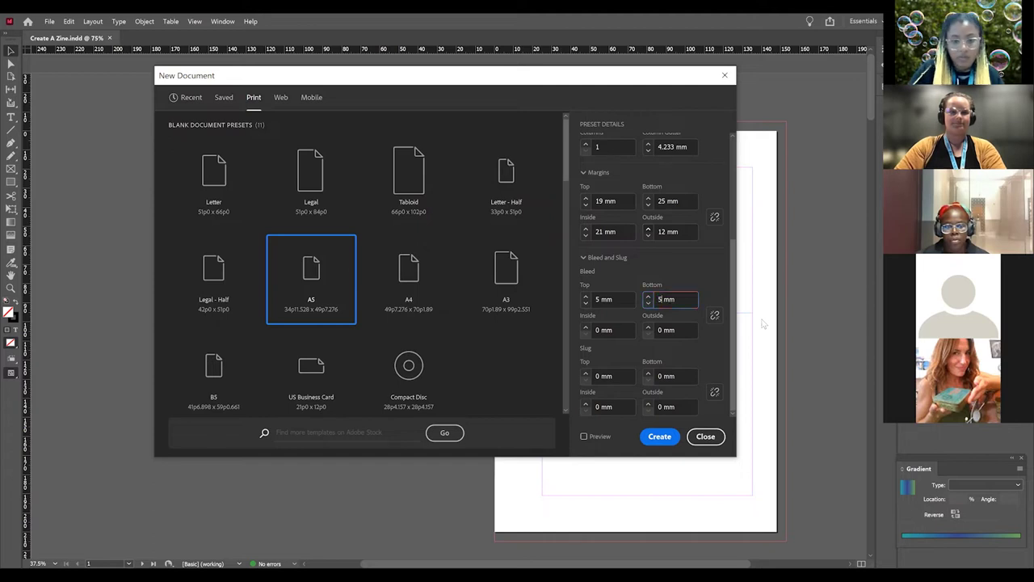
- Set the outside bleed to 5 mm and create the document
{"action": "left_click", "coordinate": [612, 332]}
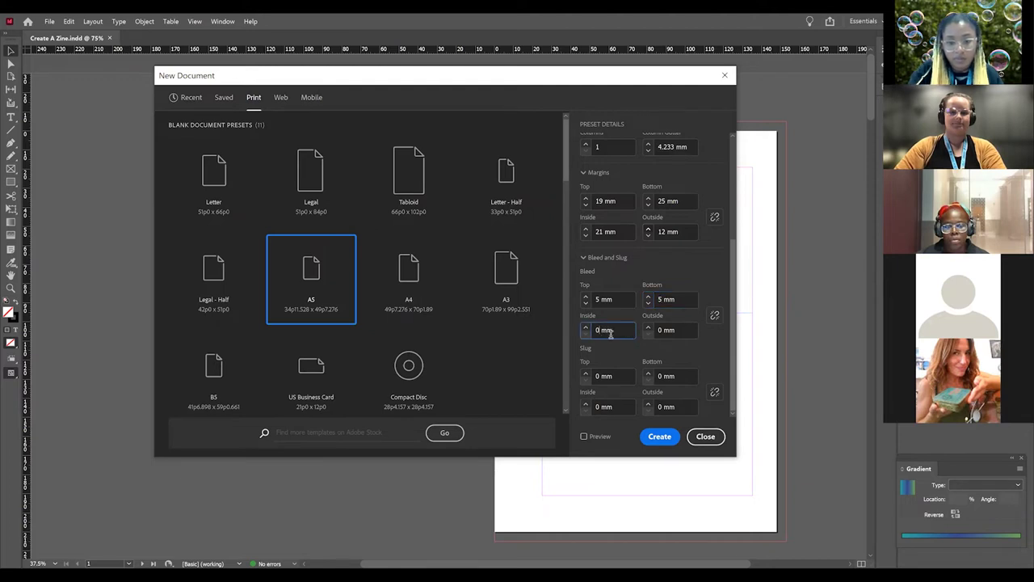
{"action": "left_click", "coordinate": [664, 330]}
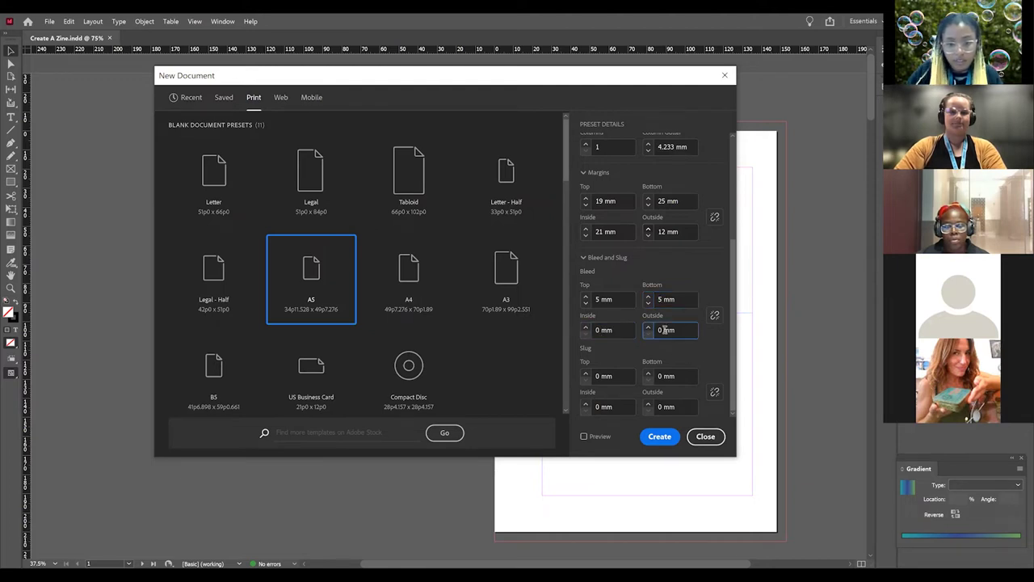
{"action": "key", "text": "BackSpace"}
{"action": "type", "text": "5"}
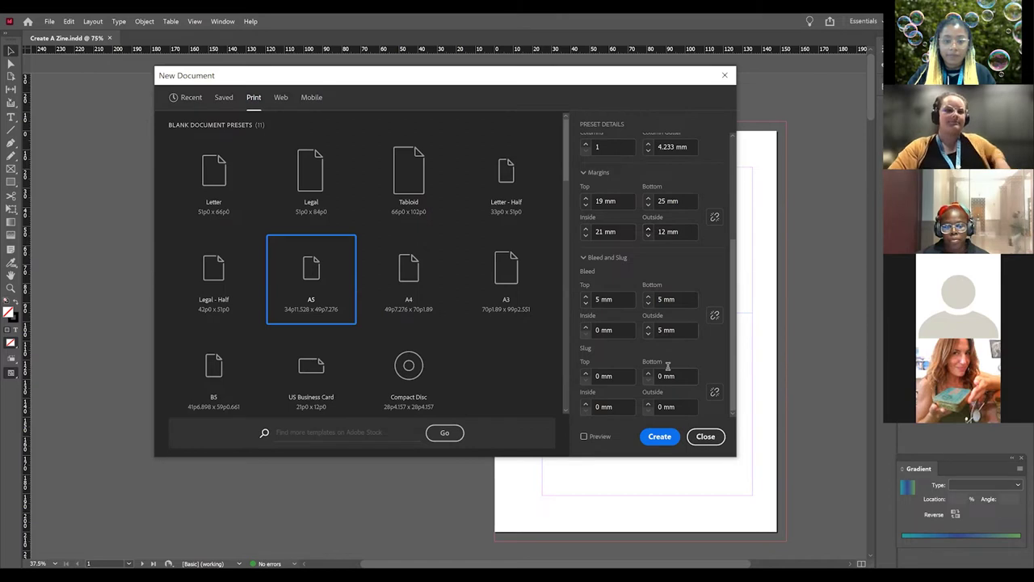
{"action": "left_click", "coordinate": [660, 437]}
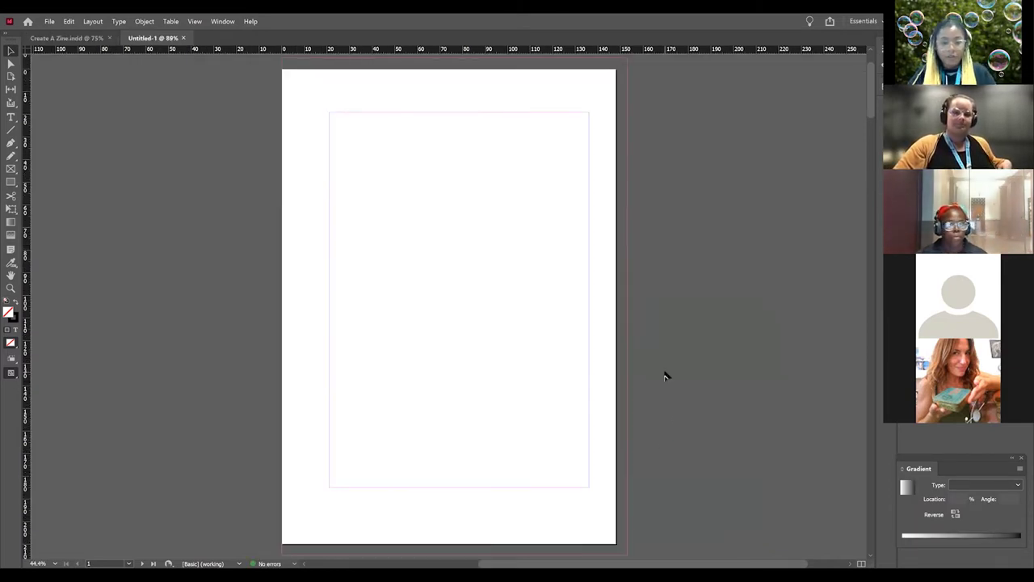
- Look through the new document's blank spreads and set the zoom level to 75%
{"action": "scroll", "coordinate": [672, 372], "scroll_direction": "down", "scroll_amount": 10}
{"action": "scroll", "coordinate": [672, 380], "scroll_direction": "down", "scroll_amount": 15}
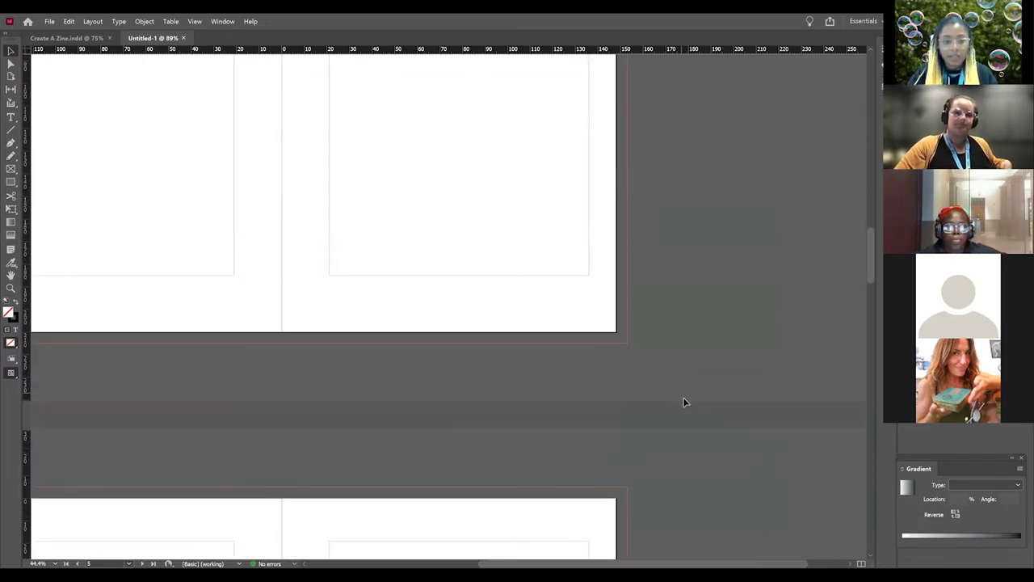
{"action": "scroll", "coordinate": [687, 406], "scroll_direction": "down", "scroll_amount": 5}
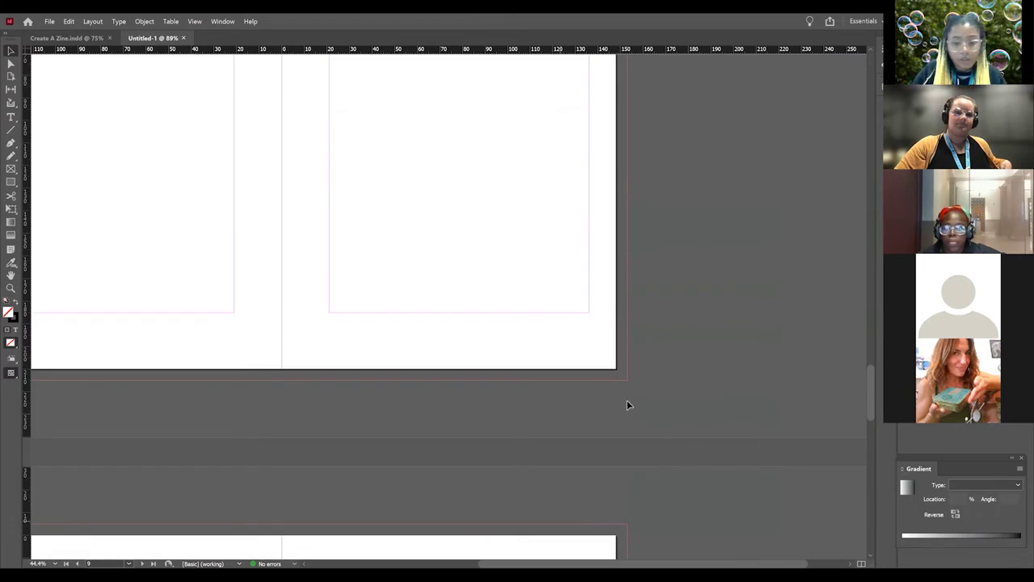
{"action": "scroll", "coordinate": [449, 210], "scroll_direction": "left", "scroll_amount": 5}
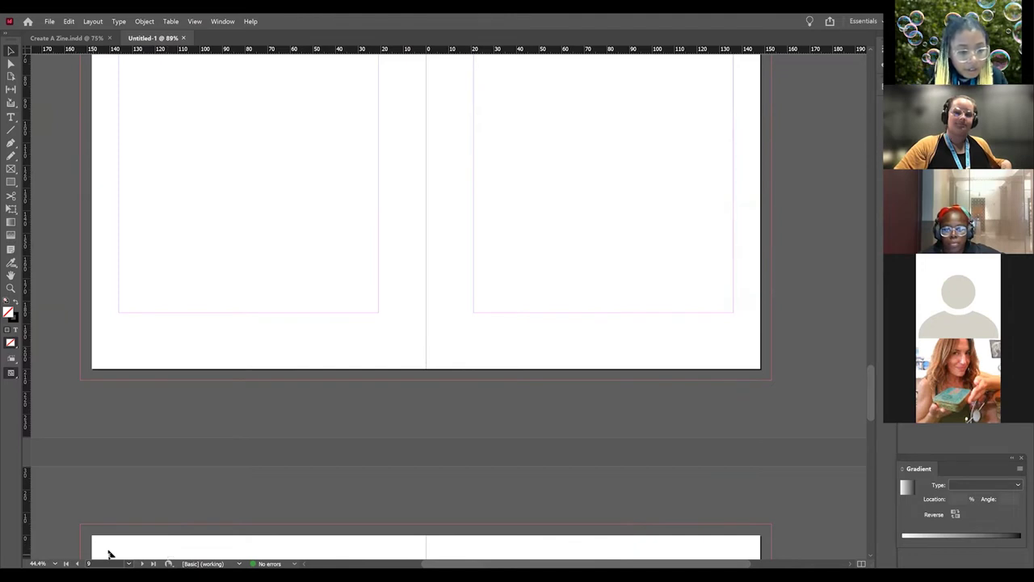
{"action": "left_click", "coordinate": [55, 563]}
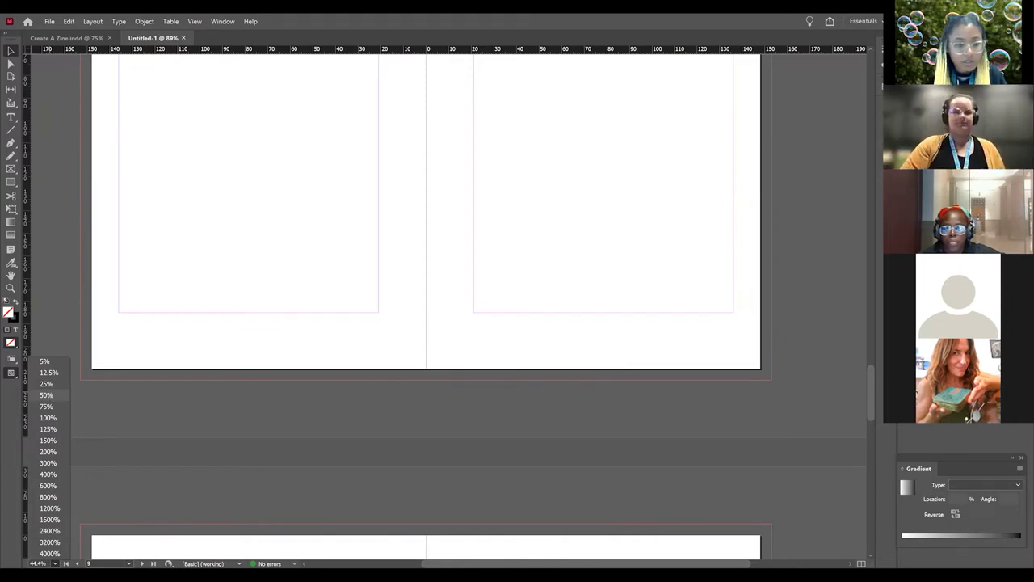
{"action": "left_click", "coordinate": [48, 497]}
{"action": "left_click", "coordinate": [55, 564]}
{"action": "left_click", "coordinate": [50, 386]}
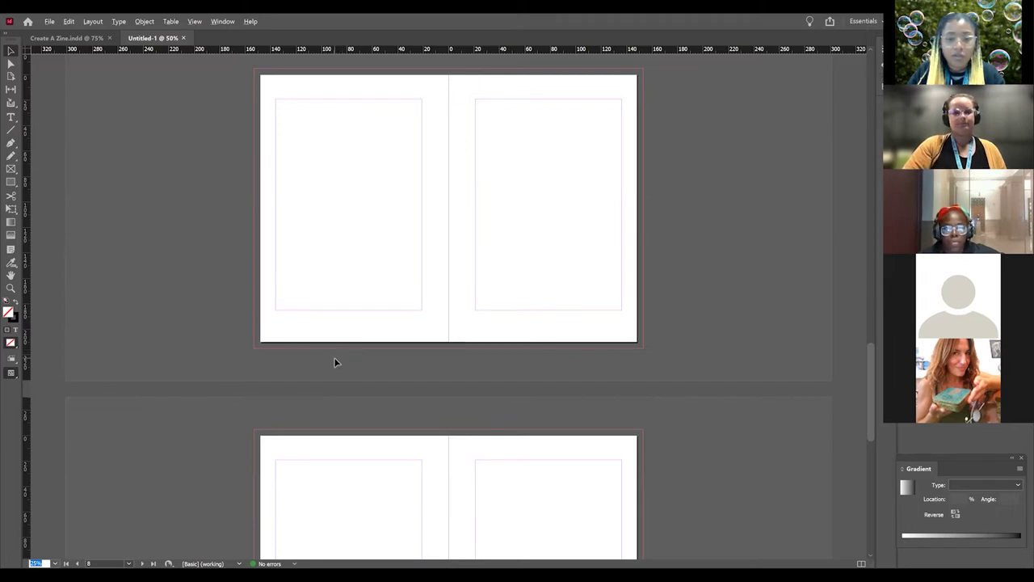
{"action": "type", "text": "75"}
{"action": "key", "text": "Return"}
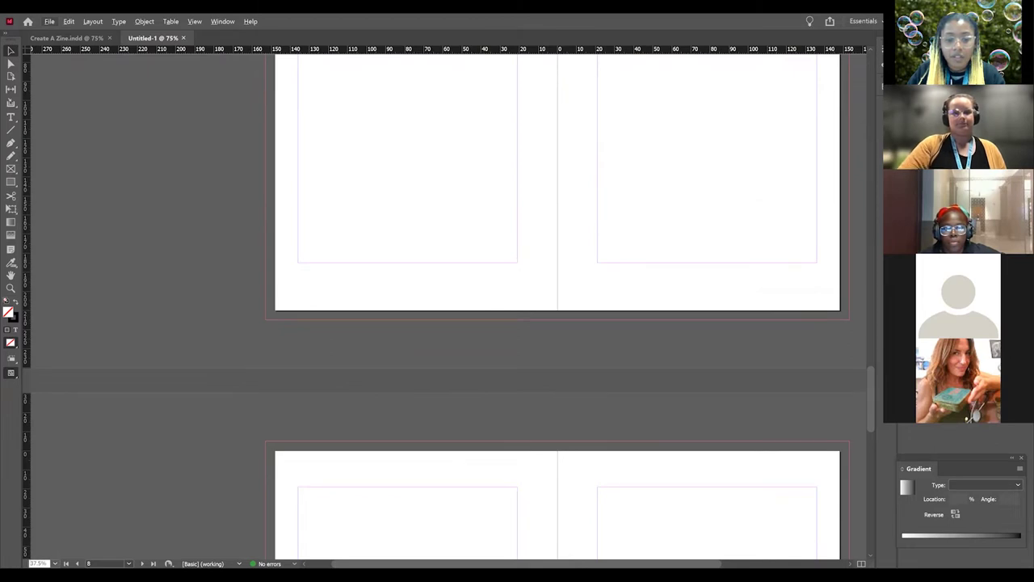
- Examine the margin and bleed guides across the facing-page spreads and the single first page
{"action": "scroll", "coordinate": [531, 436], "scroll_direction": "right", "scroll_amount": 3}
{"action": "scroll", "coordinate": [531, 436], "scroll_direction": "up", "scroll_amount": 3}
{"action": "scroll", "coordinate": [531, 440], "scroll_direction": "up", "scroll_amount": 1}
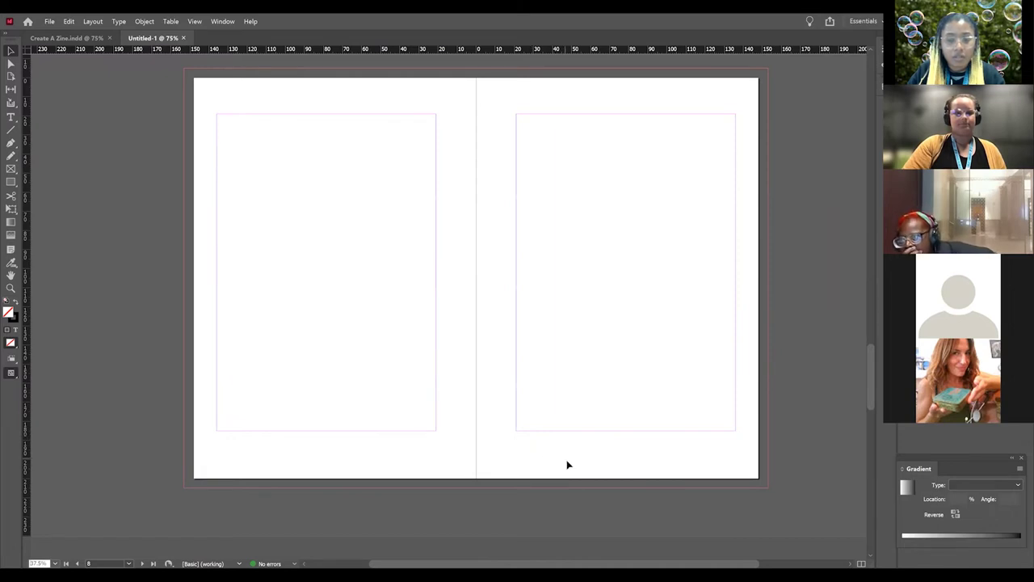
{"action": "scroll", "coordinate": [572, 427], "scroll_direction": "up", "scroll_amount": 2}
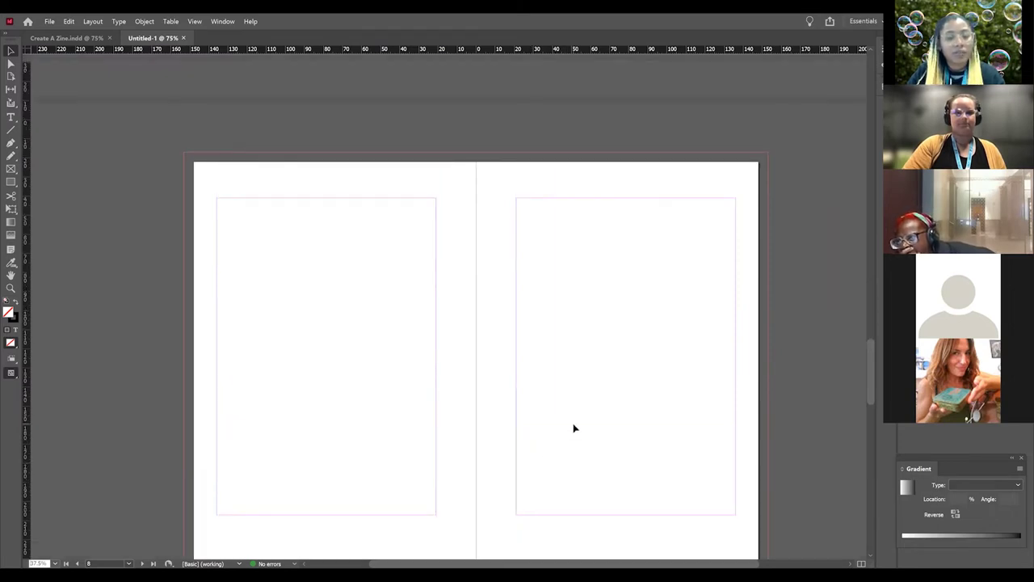
{"action": "scroll", "coordinate": [574, 428], "scroll_direction": "up", "scroll_amount": 5}
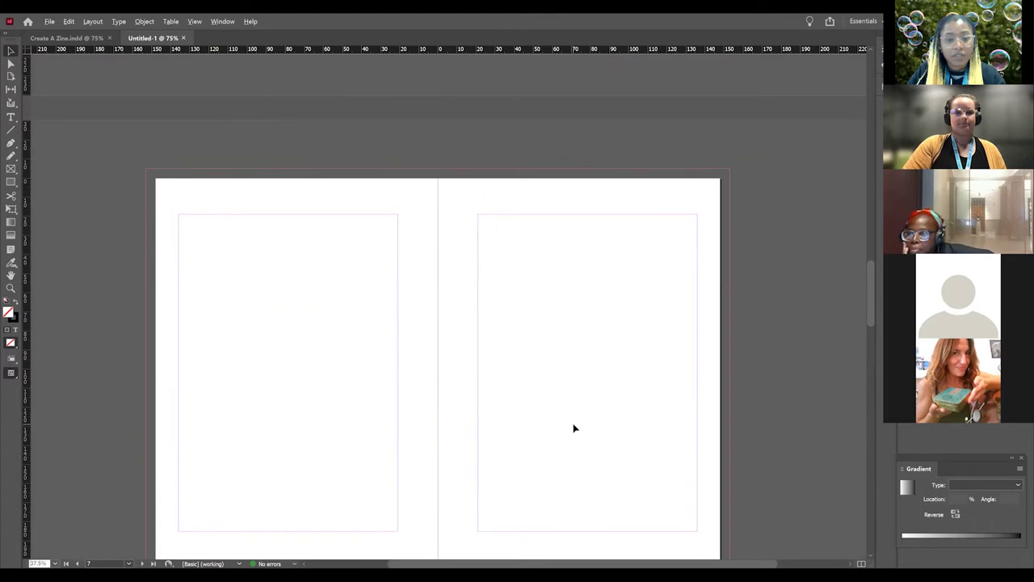
{"action": "key", "text": "ctrl+minus"}
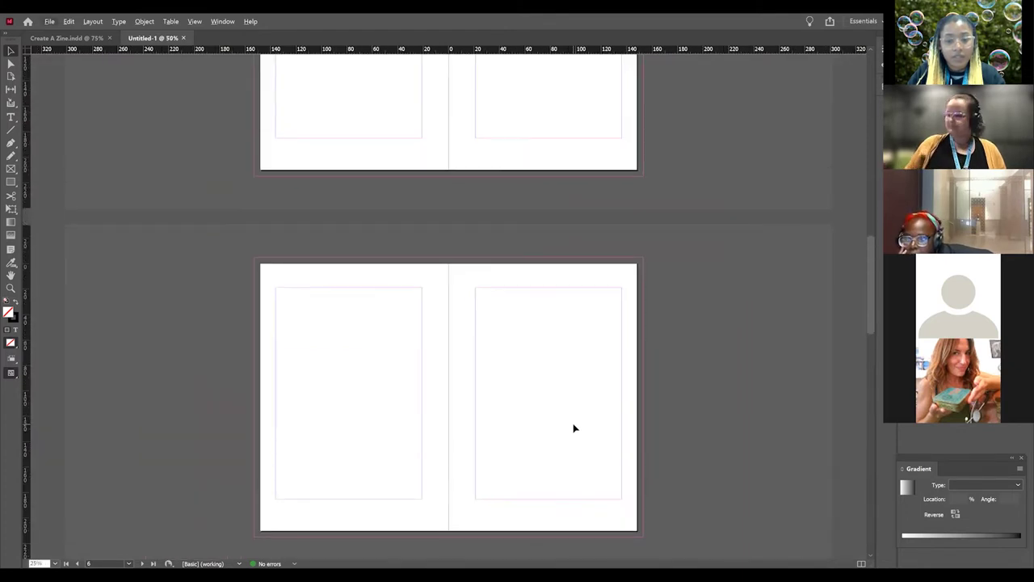
{"action": "scroll", "coordinate": [573, 427], "scroll_direction": "down", "scroll_amount": 2}
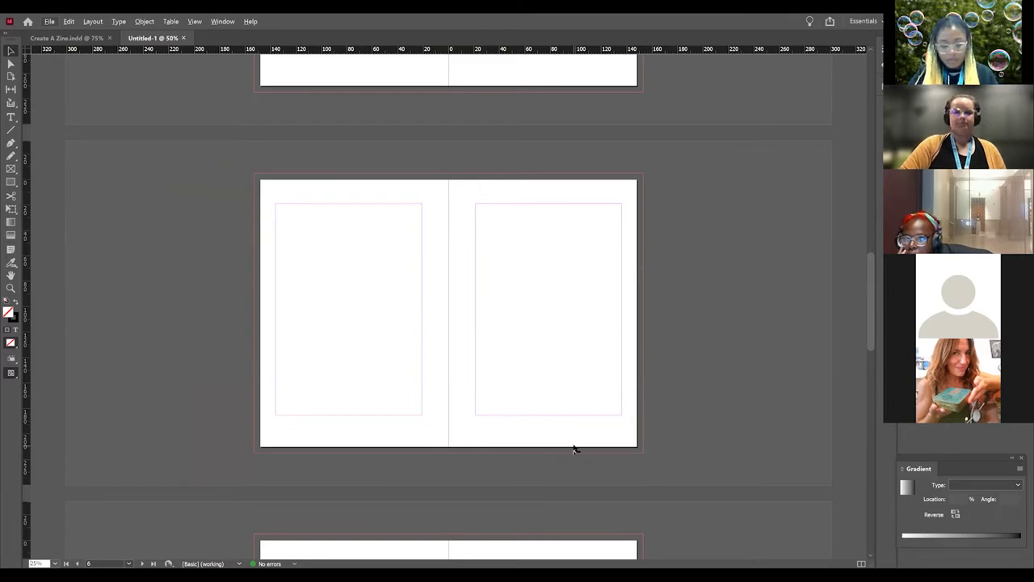
{"action": "scroll", "coordinate": [575, 449], "scroll_direction": "down", "scroll_amount": 2}
{"action": "scroll", "coordinate": [575, 454], "scroll_direction": "up", "scroll_amount": 2}
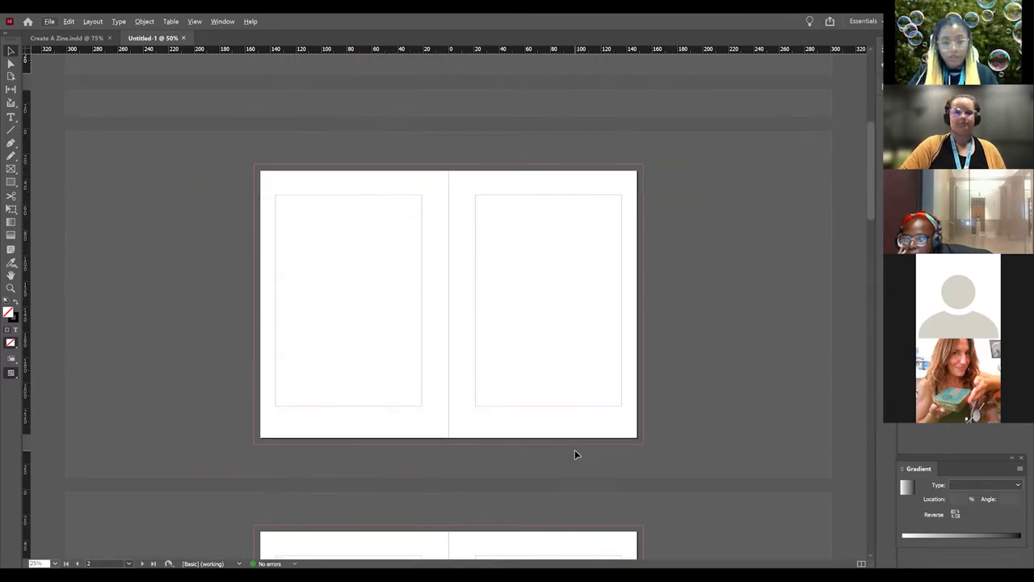
{"action": "scroll", "coordinate": [575, 454], "scroll_direction": "down", "scroll_amount": 5}
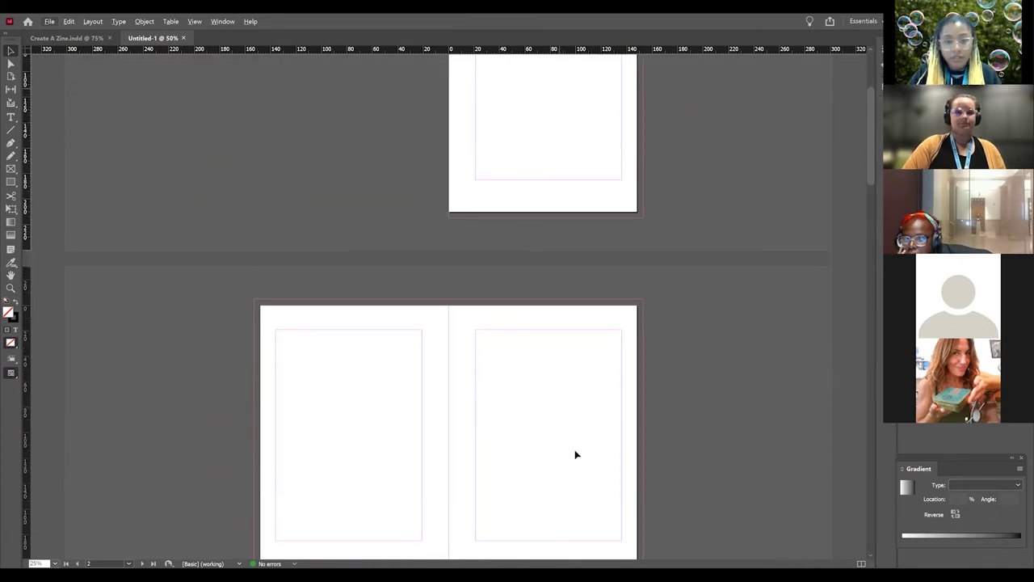
{"action": "scroll", "coordinate": [525, 195], "scroll_direction": "up", "scroll_amount": 2}
{"action": "scroll", "coordinate": [525, 195], "scroll_direction": "down", "scroll_amount": 6}
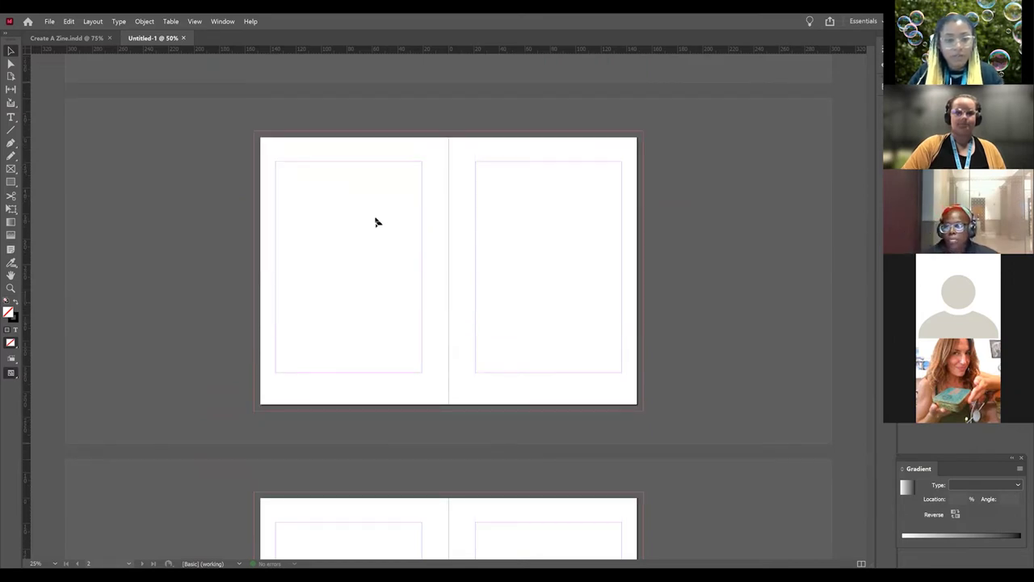
- Draw a rectangle frame that fills the whole margin area of page 2
{"action": "key", "text": "ctrl+equal"}
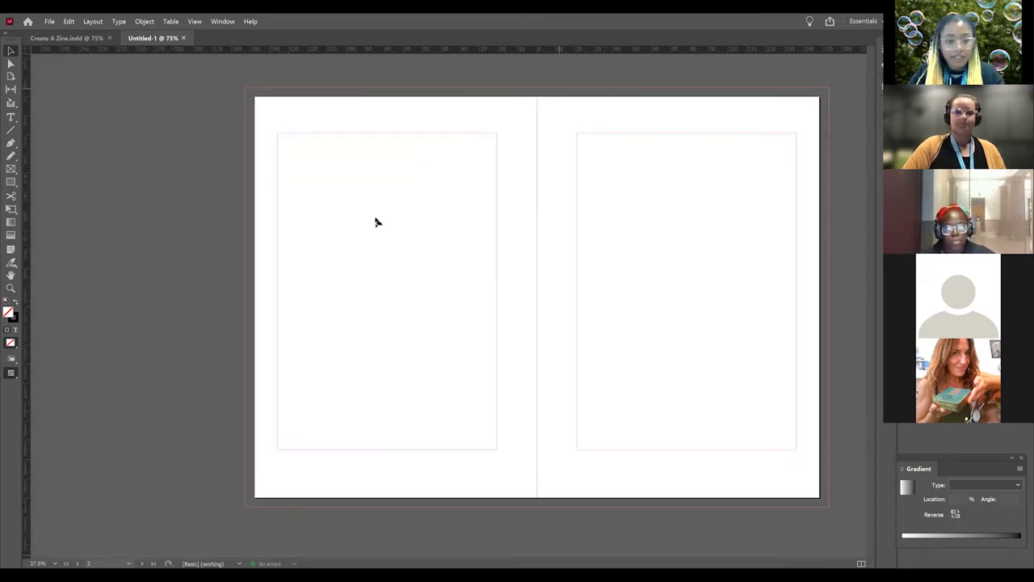
{"action": "left_click", "coordinate": [11, 168]}
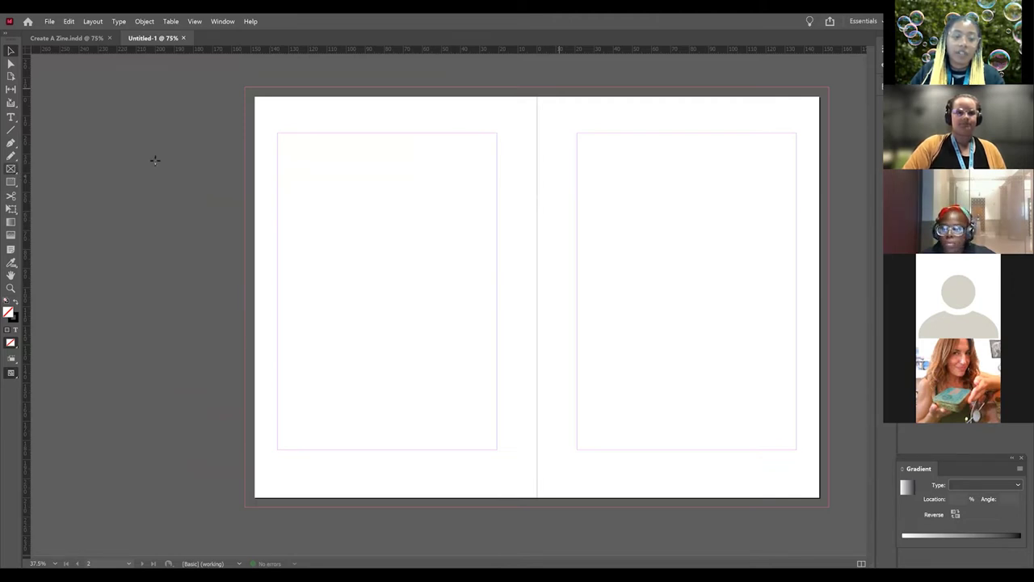
{"action": "left_click_drag", "start_coordinate": [277, 133], "coordinate": [327, 220]}
{"action": "key", "text": "shift+Page_Up"}
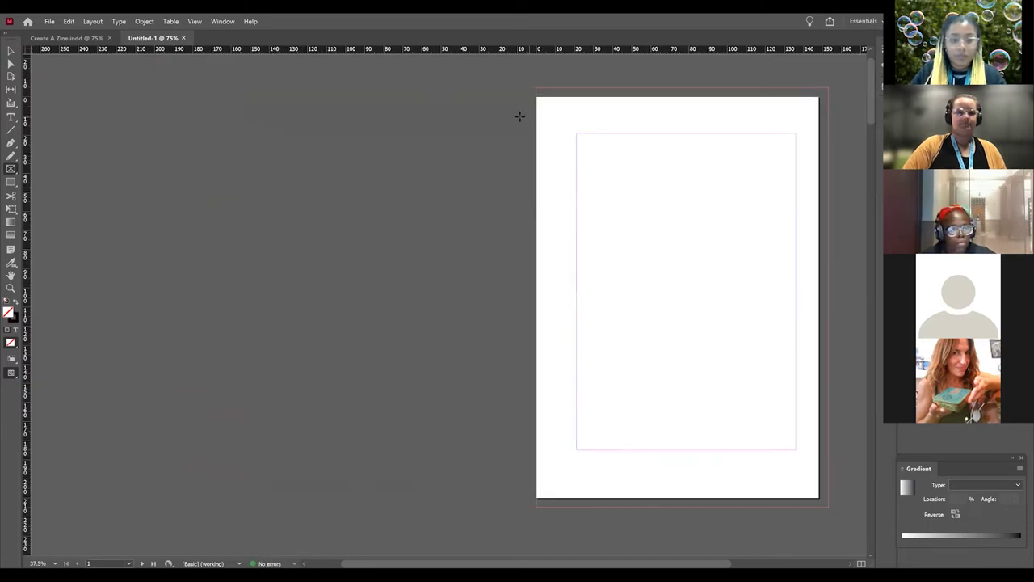
{"action": "scroll", "coordinate": [530, 320], "scroll_direction": "down", "scroll_amount": 4}
{"action": "scroll", "coordinate": [529, 320], "scroll_direction": "down", "scroll_amount": 5}
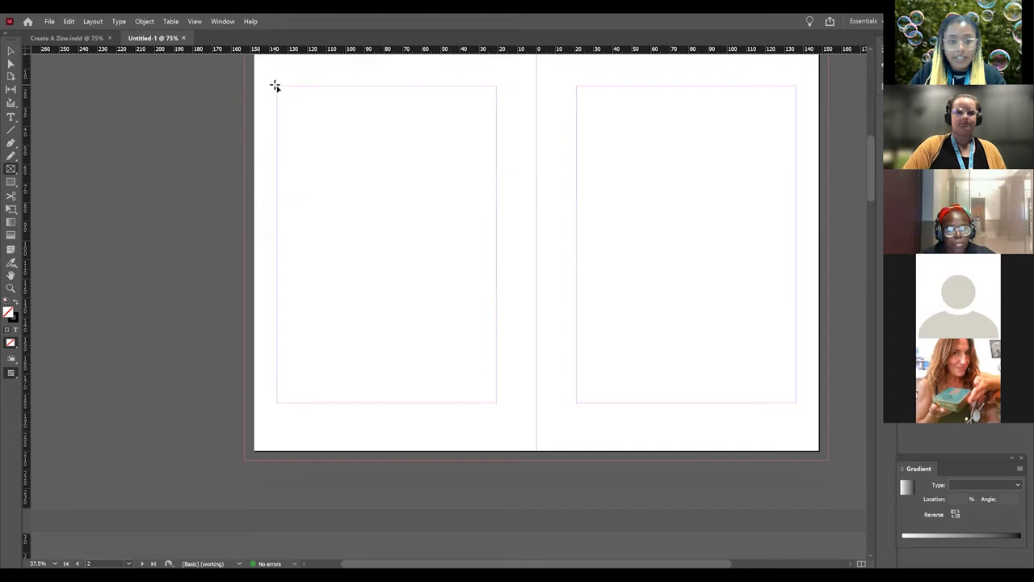
{"action": "left_click_drag", "start_coordinate": [276, 86], "coordinate": [497, 402]}
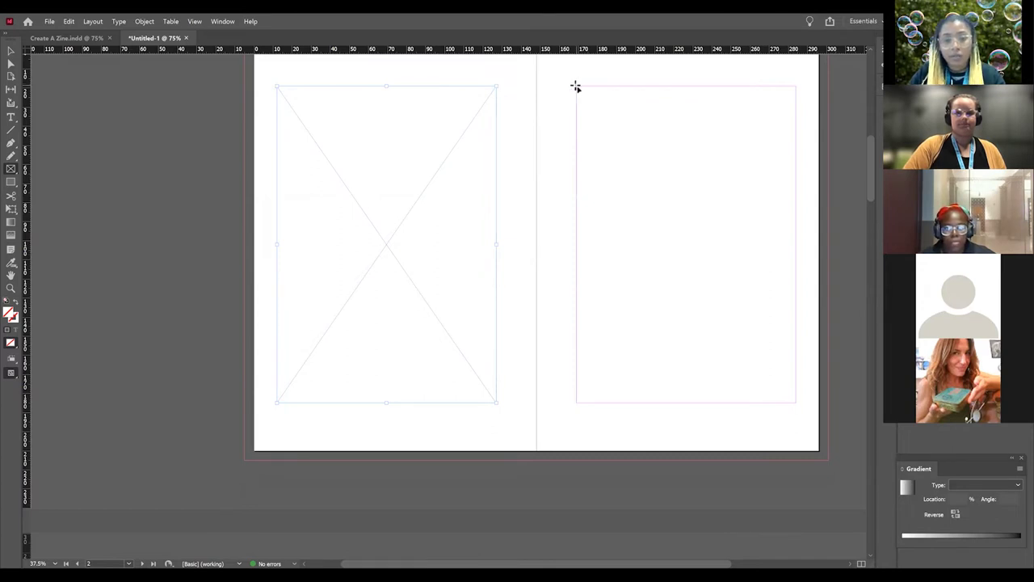
- On page 3, draw a frame about 115 x 64.5 mm across the top of the margin area and two side-by-side frames beneath it
{"action": "left_click_drag", "start_coordinate": [575, 86], "coordinate": [775, 208]}
{"action": "left_click", "coordinate": [541, 297]}
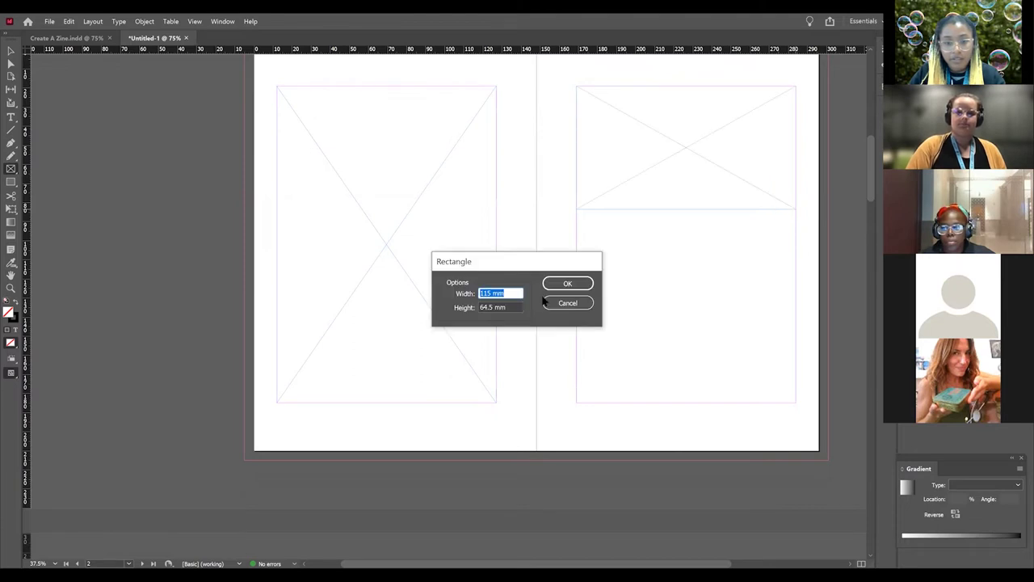
{"action": "left_click", "coordinate": [545, 302]}
{"action": "left_click_drag", "start_coordinate": [577, 238], "coordinate": [672, 401]}
{"action": "left_click_drag", "start_coordinate": [692, 237], "coordinate": [794, 406]}
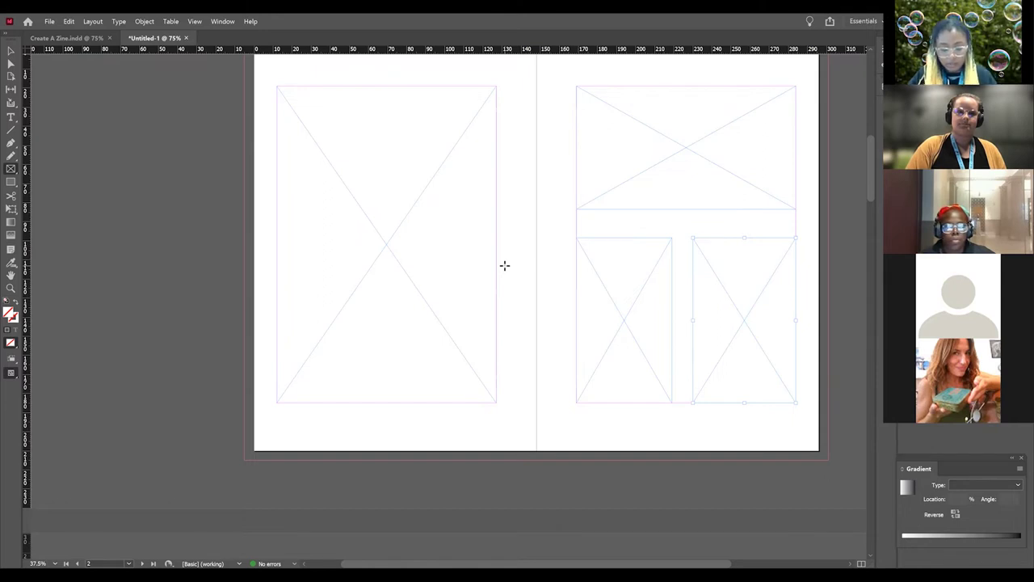
- Draw a rectangle frame filling the margin area on each of pages 4 and 5
{"action": "scroll", "coordinate": [504, 265], "scroll_direction": "down", "scroll_amount": 10}
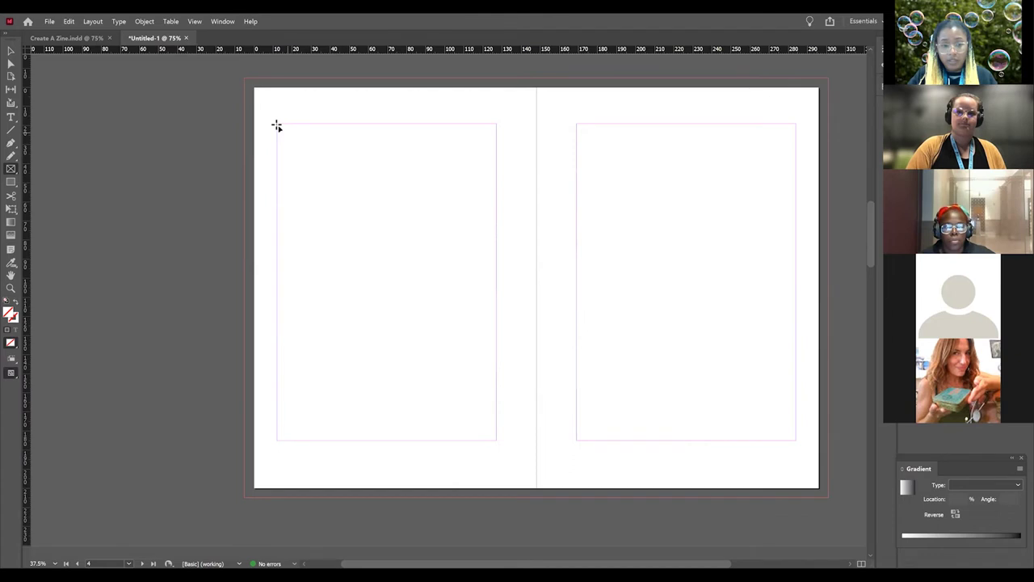
{"action": "left_click_drag", "start_coordinate": [277, 124], "coordinate": [496, 440]}
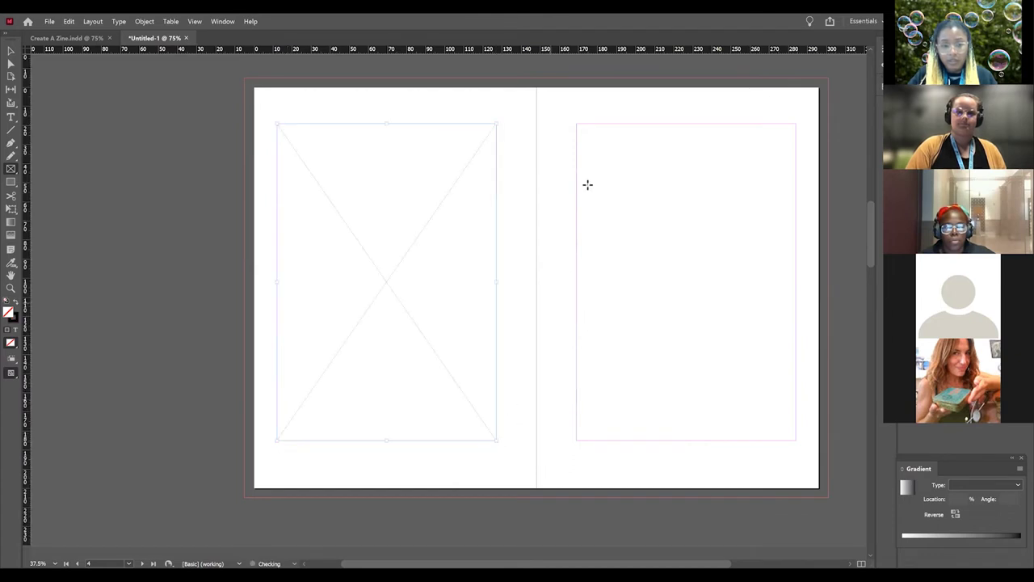
{"action": "left_click_drag", "start_coordinate": [577, 124], "coordinate": [796, 440]}
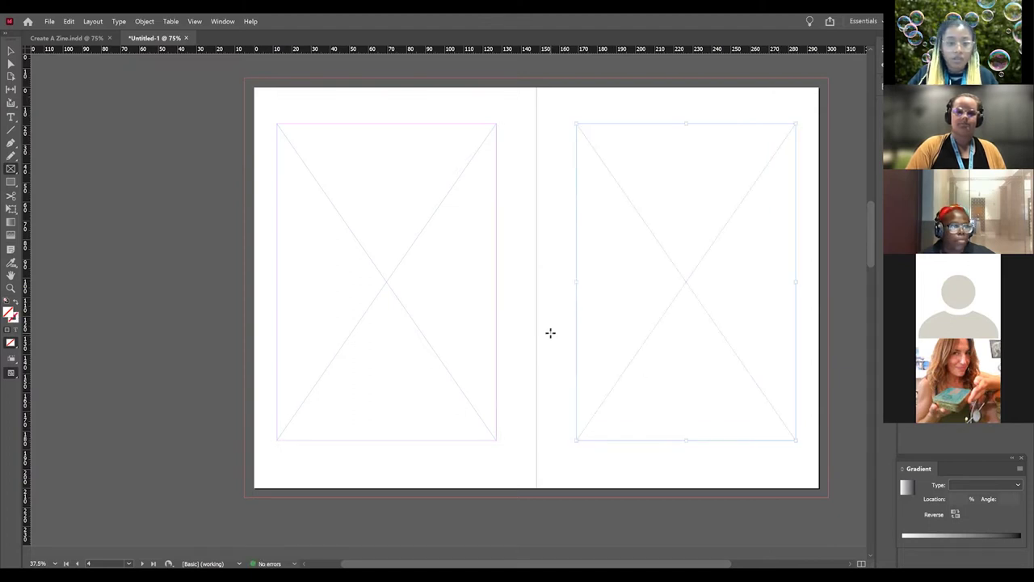
- Draw a rectangle frame filling the margin area of page 6
{"action": "scroll", "coordinate": [552, 333], "scroll_direction": "down", "scroll_amount": 4}
{"action": "scroll", "coordinate": [551, 333], "scroll_direction": "down", "scroll_amount": 5}
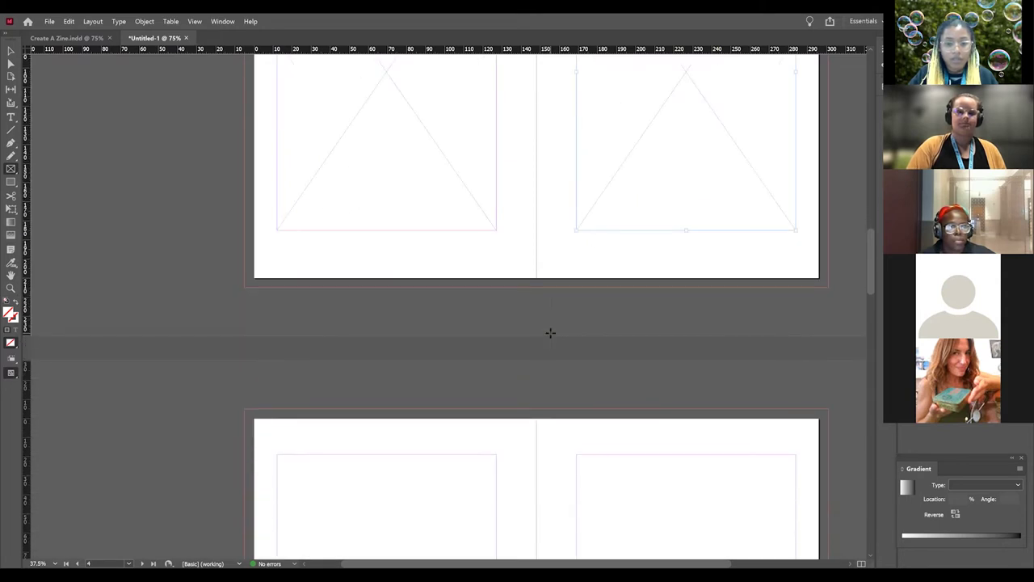
{"action": "scroll", "coordinate": [548, 331], "scroll_direction": "down", "scroll_amount": 3}
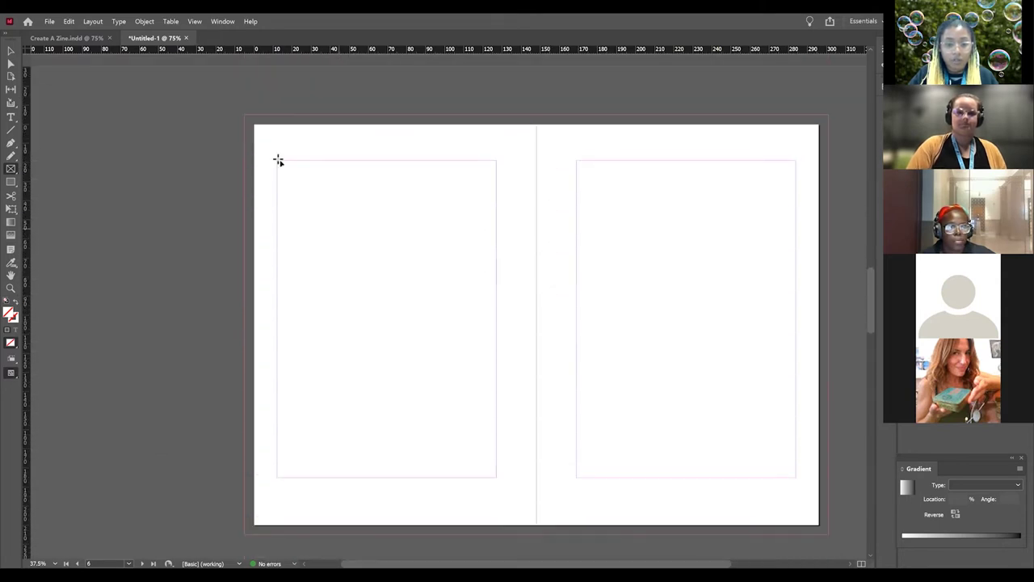
{"action": "left_click_drag", "start_coordinate": [277, 160], "coordinate": [496, 476]}
- Select the full-page rectangle frame on page 2
{"action": "scroll", "coordinate": [488, 416], "scroll_direction": "up", "scroll_amount": 4}
{"action": "scroll", "coordinate": [488, 417], "scroll_direction": "up", "scroll_amount": 20}
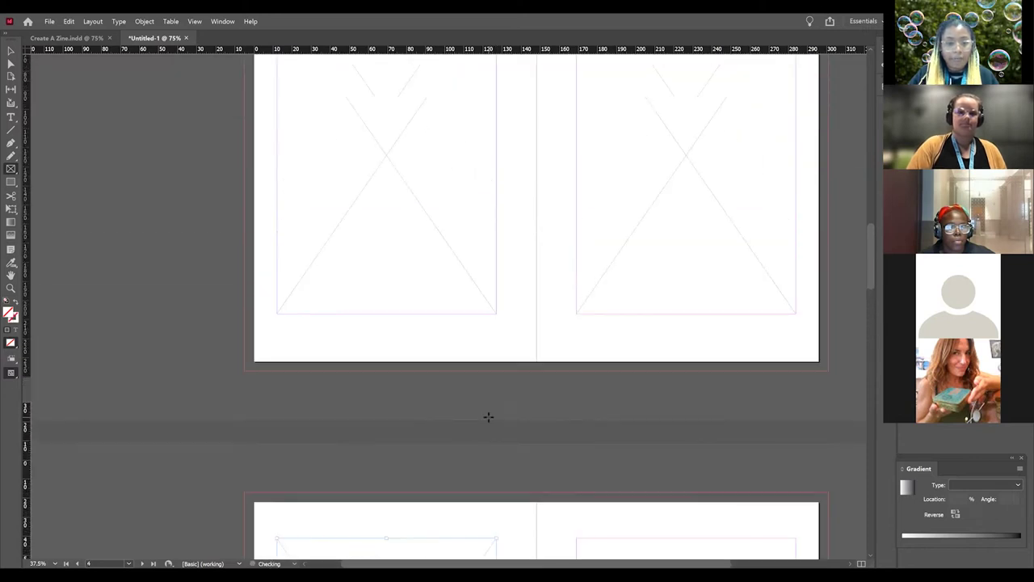
{"action": "scroll", "coordinate": [488, 417], "scroll_direction": "up", "scroll_amount": 2}
{"action": "scroll", "coordinate": [488, 417], "scroll_direction": "down", "scroll_amount": 3}
{"action": "scroll", "coordinate": [488, 417], "scroll_direction": "up", "scroll_amount": 1}
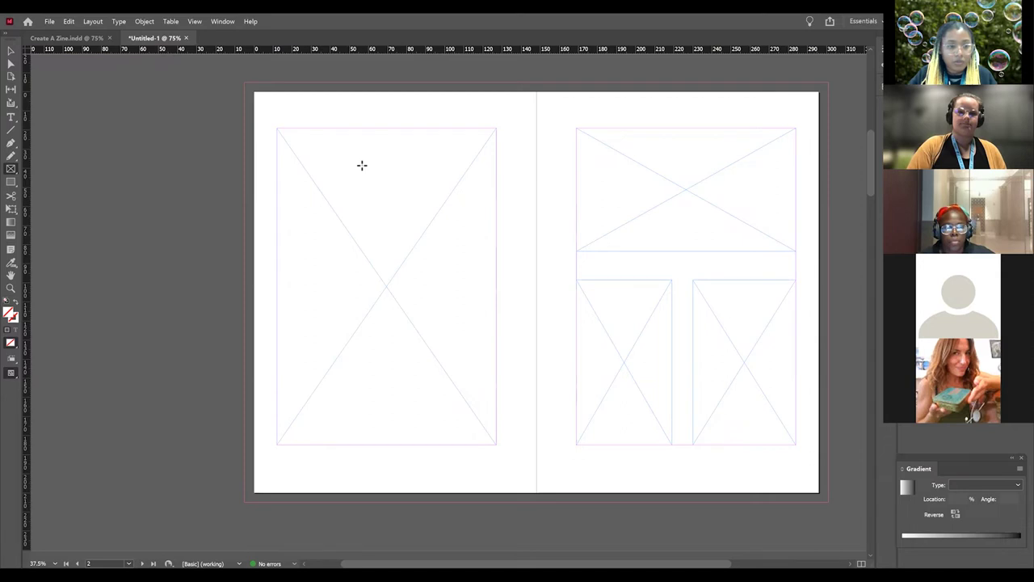
{"action": "key", "text": "v"}
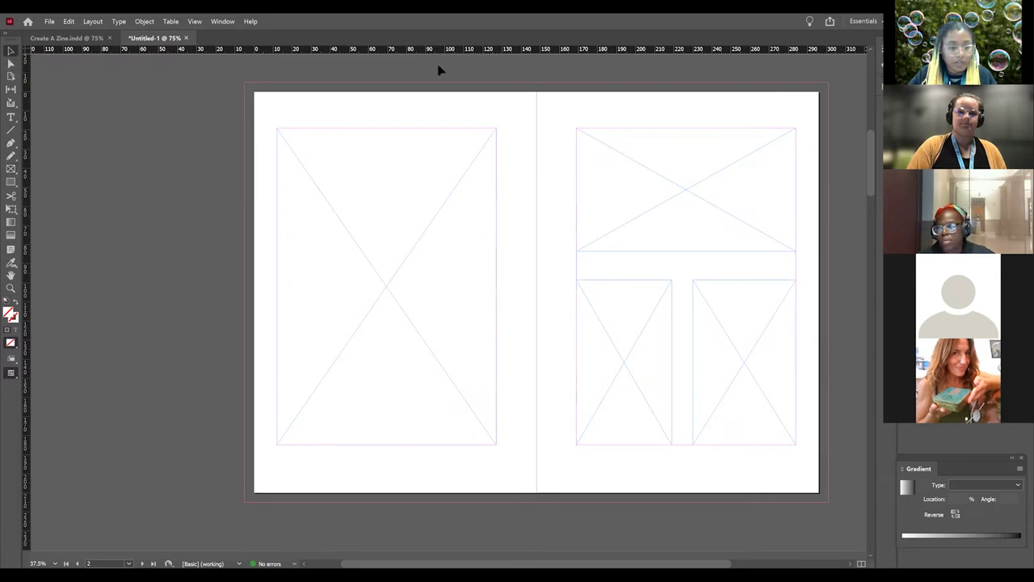
{"action": "left_click", "coordinate": [470, 131]}
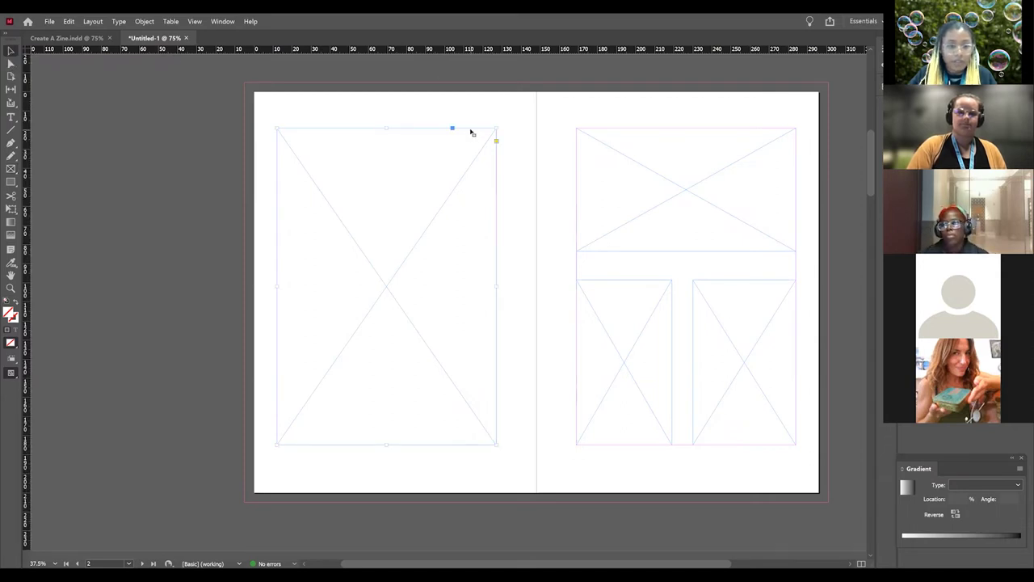
- Place the photo IMG_1862 from the Downloads folder into the selected frame on page 2
{"action": "left_click", "coordinate": [68, 22]}
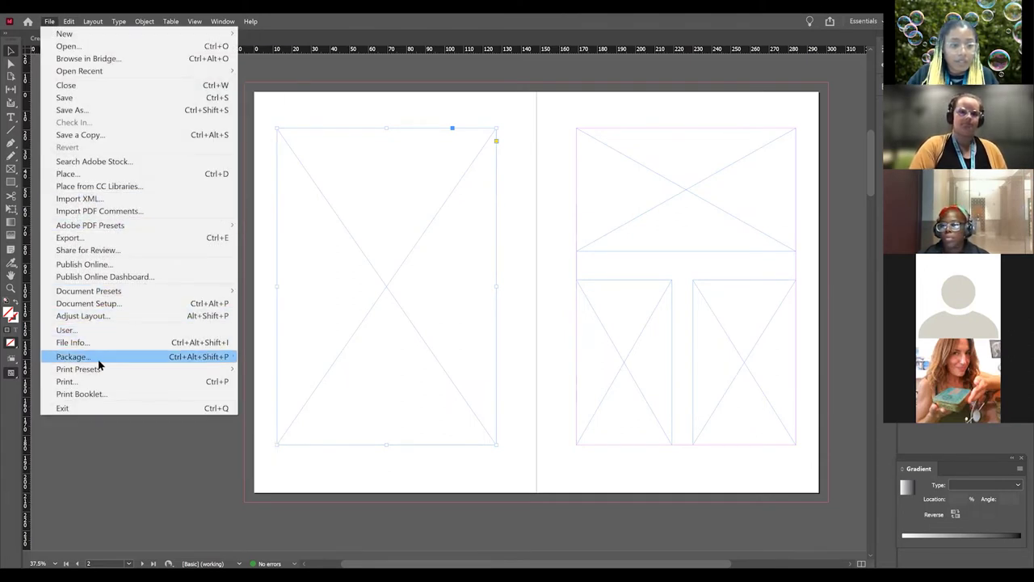
{"action": "left_click", "coordinate": [113, 174]}
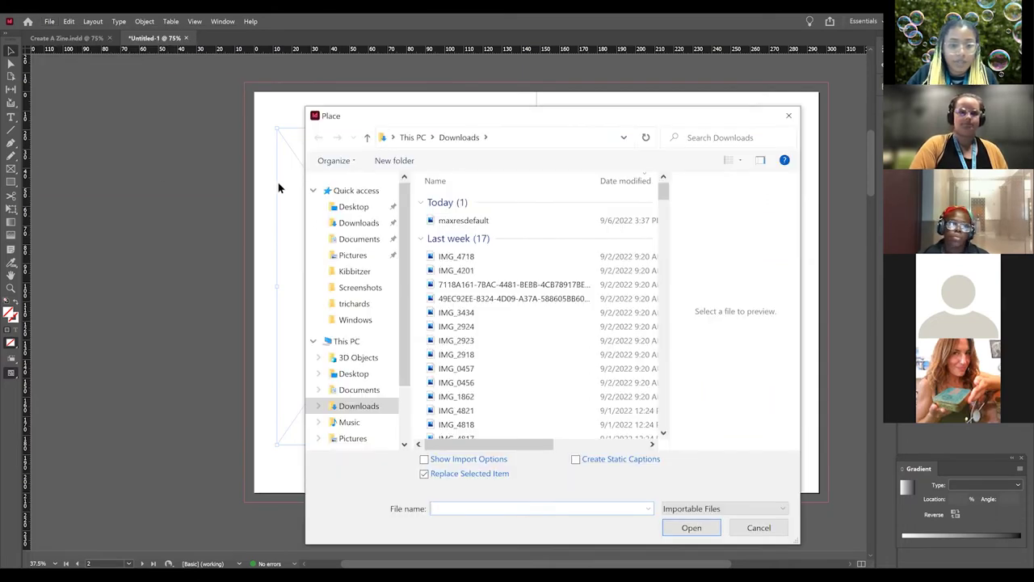
{"action": "left_click", "coordinate": [367, 226]}
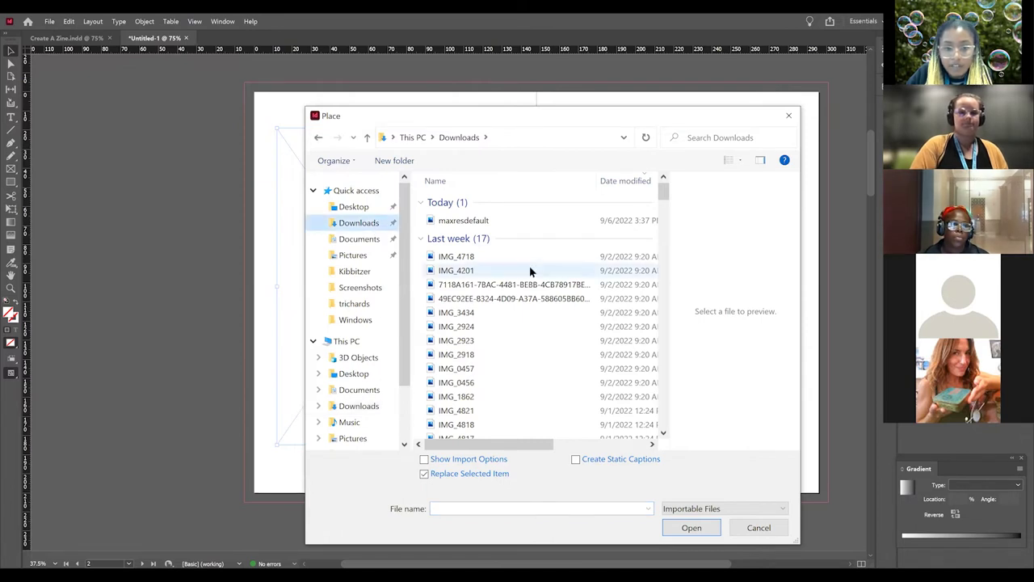
{"action": "scroll", "coordinate": [517, 282], "scroll_direction": "down", "scroll_amount": 2}
{"action": "left_click", "coordinate": [494, 367]}
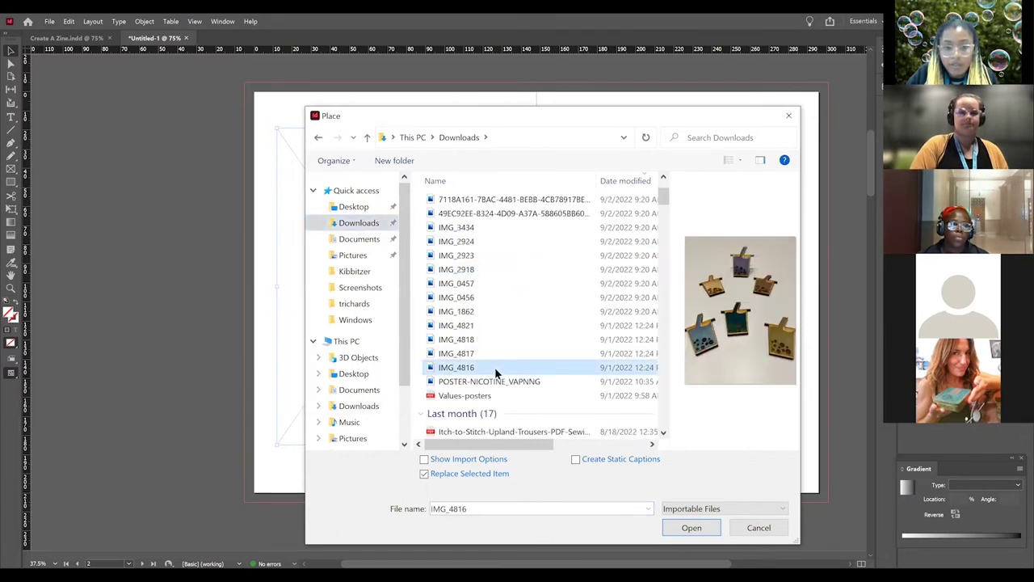
{"action": "left_click", "coordinate": [495, 353]}
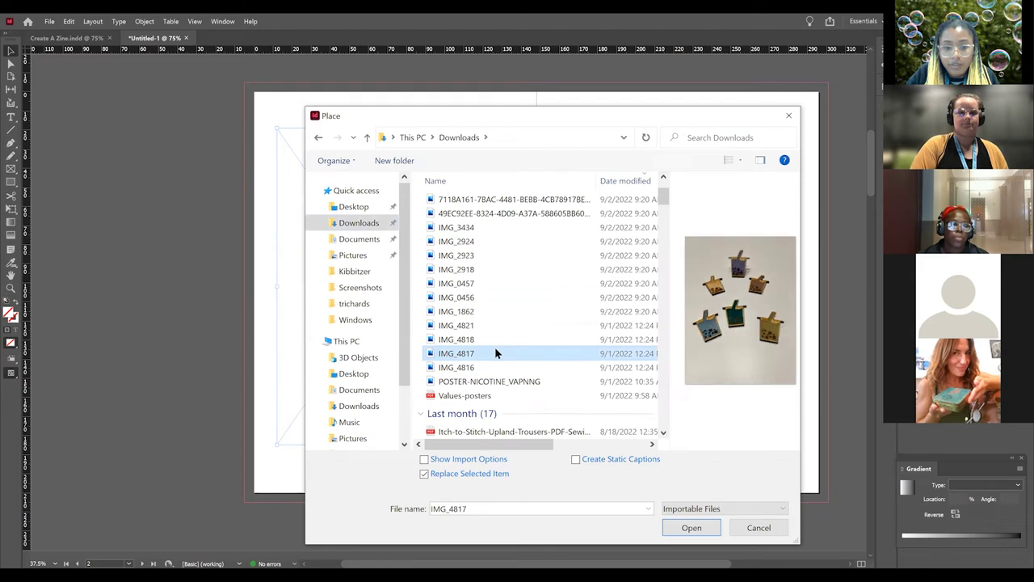
{"action": "left_click", "coordinate": [494, 339]}
{"action": "scroll", "coordinate": [493, 339], "scroll_direction": "up", "scroll_amount": 2}
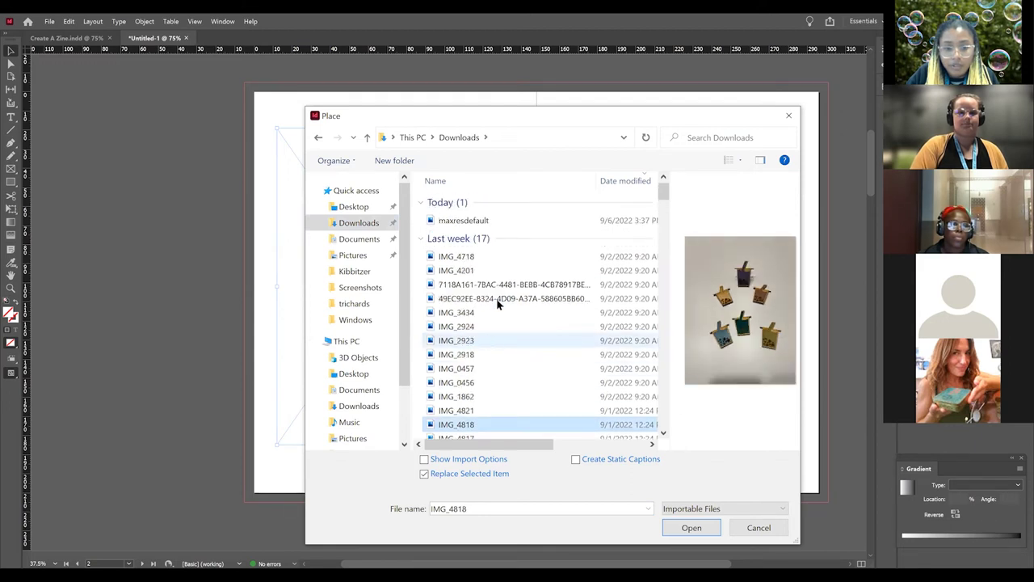
{"action": "left_click", "coordinate": [496, 299]}
{"action": "left_click", "coordinate": [473, 367]}
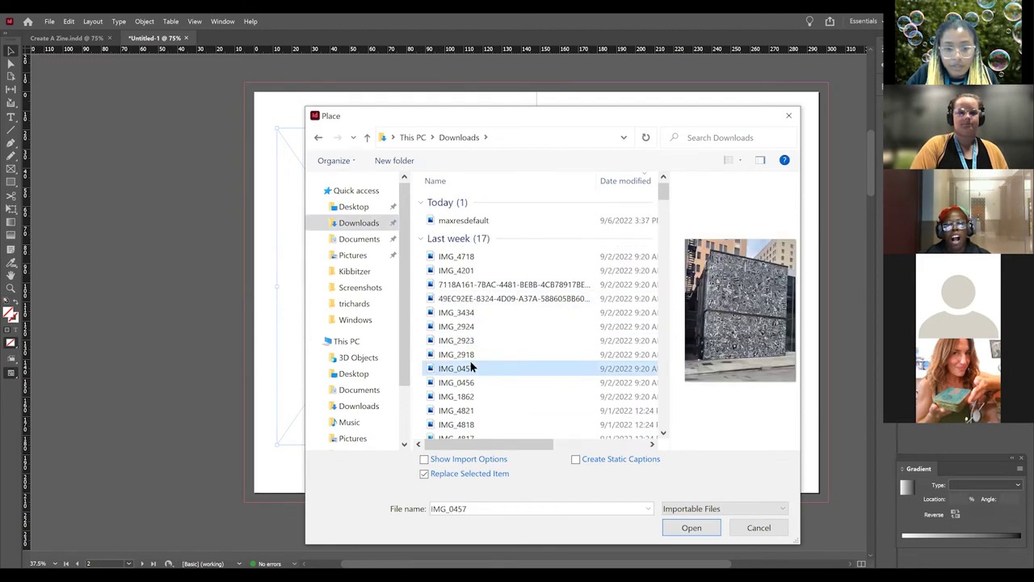
{"action": "left_click", "coordinate": [473, 396]}
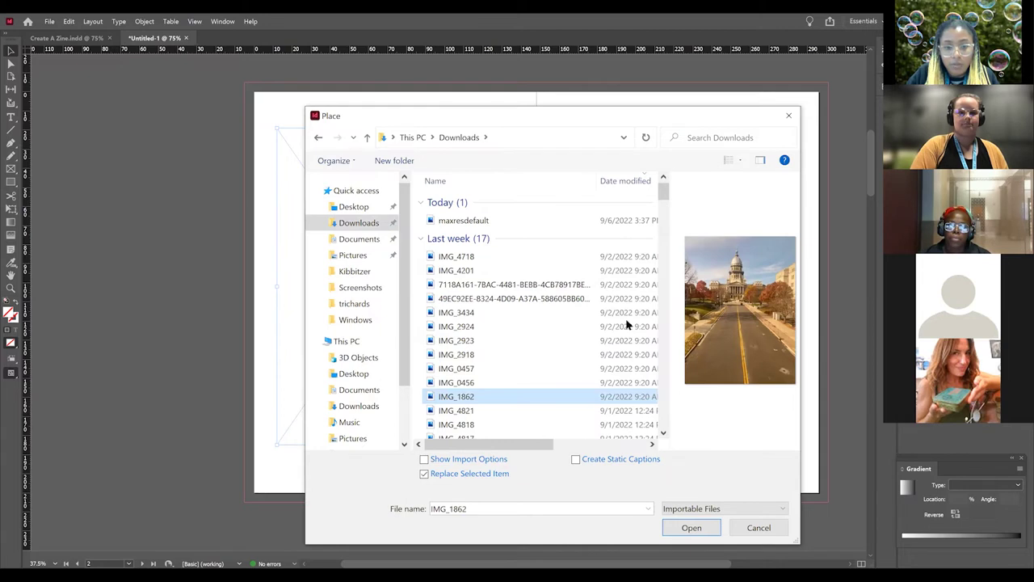
{"action": "key", "text": "Return"}
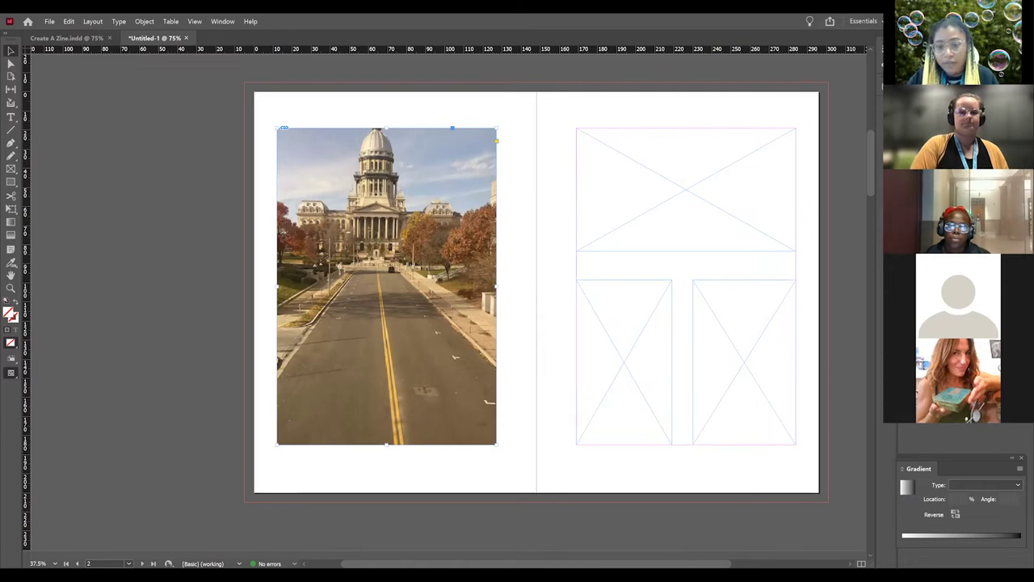
- Fill the page 2 frame proportionally with its photo, trying proportional content fitting and a vertical shift, and keep the photo centred
{"action": "key", "text": "ctrl+alt+shift+c"}
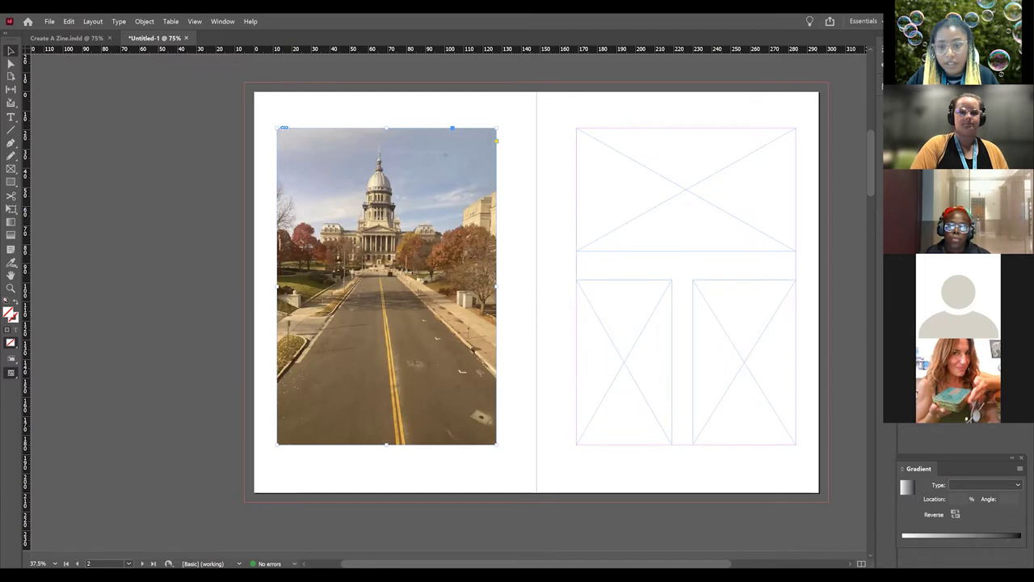
{"action": "key", "text": "ctrl+alt+shift+e"}
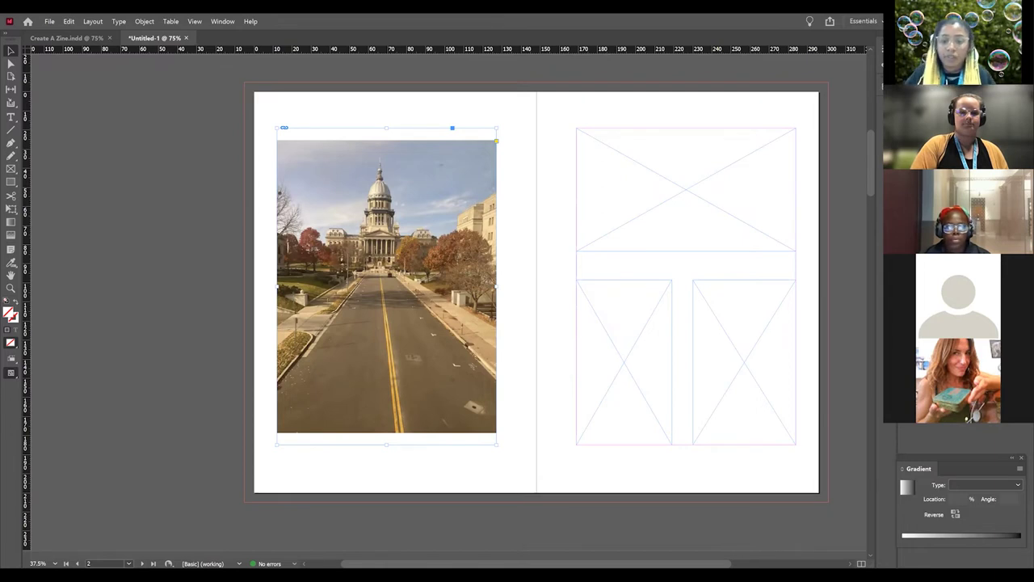
{"action": "key", "text": "ctrl+alt+shift+c"}
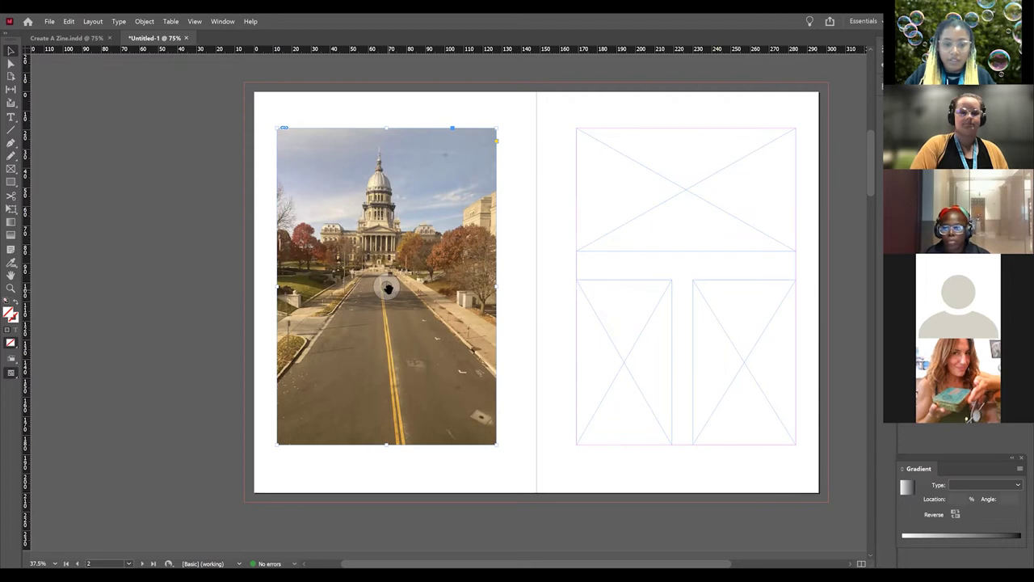
{"action": "left_click_drag", "start_coordinate": [387, 288], "coordinate": [389, 310]}
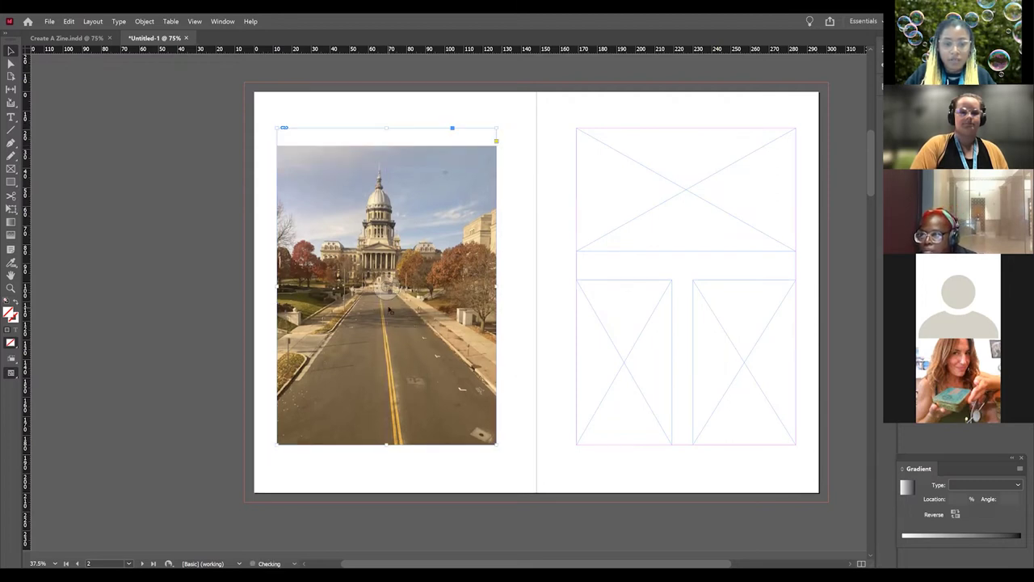
{"action": "left_click_drag", "start_coordinate": [388, 289], "coordinate": [389, 274]}
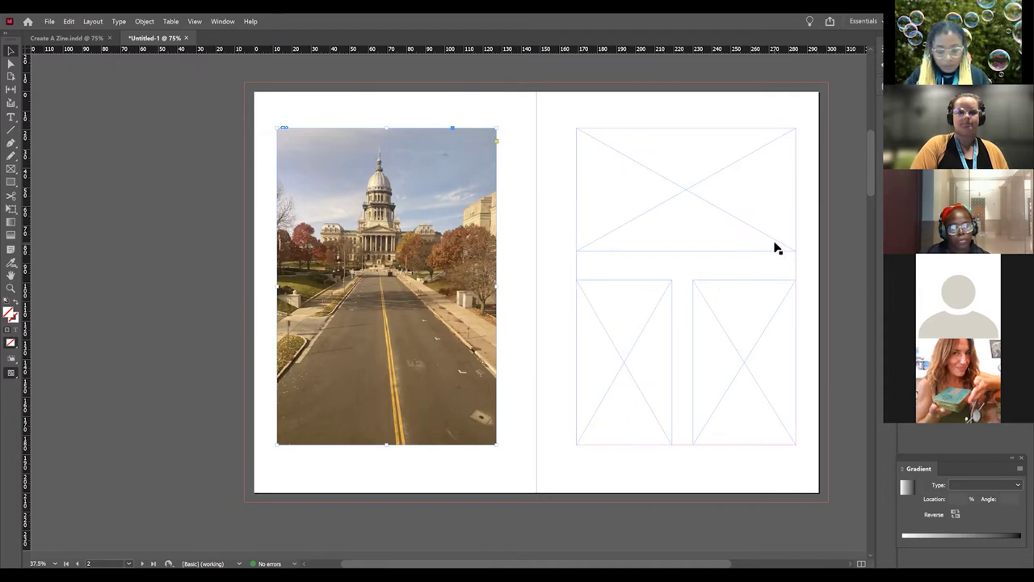
- Place the photo IMG_0456 from Downloads into the page 4 frame and make it fill the frame proportionally
{"action": "scroll", "coordinate": [619, 231], "scroll_direction": "down", "scroll_amount": 5}
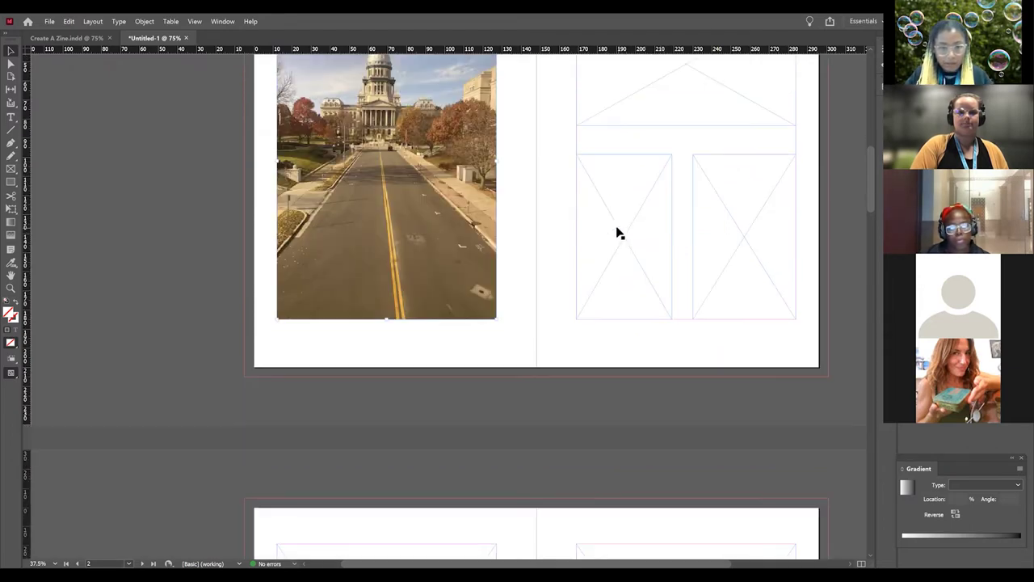
{"action": "scroll", "coordinate": [616, 232], "scroll_direction": "down", "scroll_amount": 5}
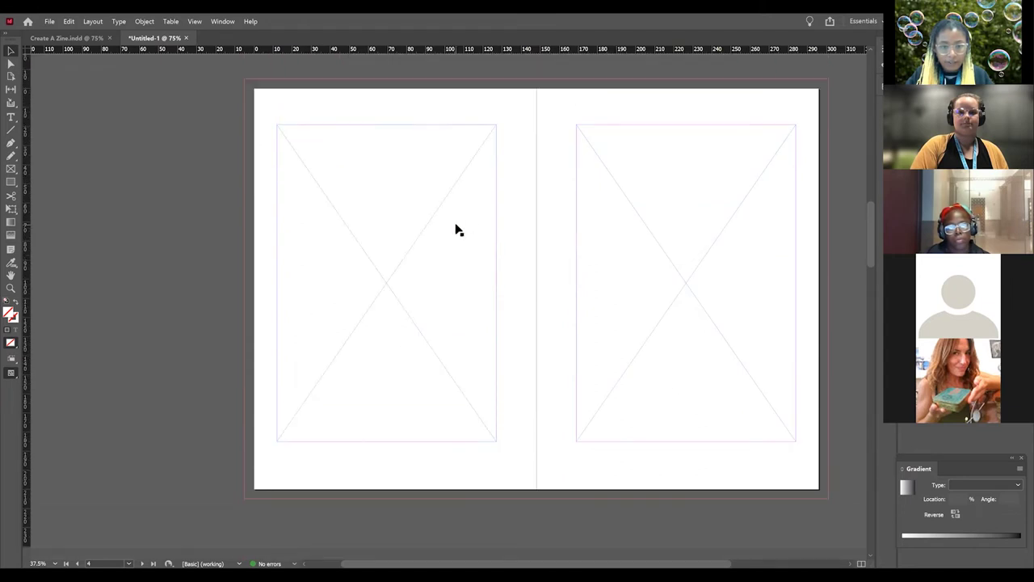
{"action": "left_click", "coordinate": [346, 135]}
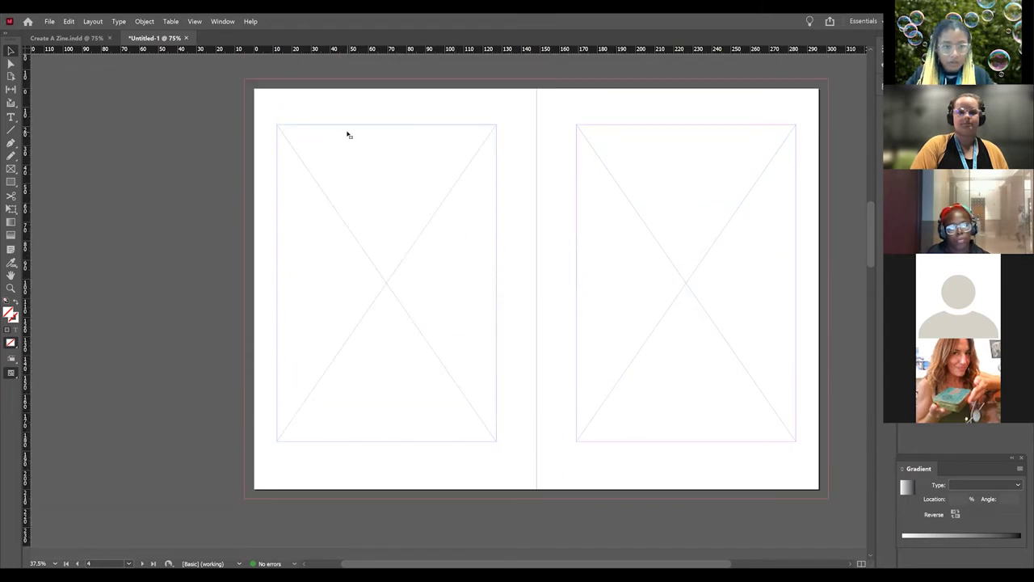
{"action": "left_click", "coordinate": [49, 21]}
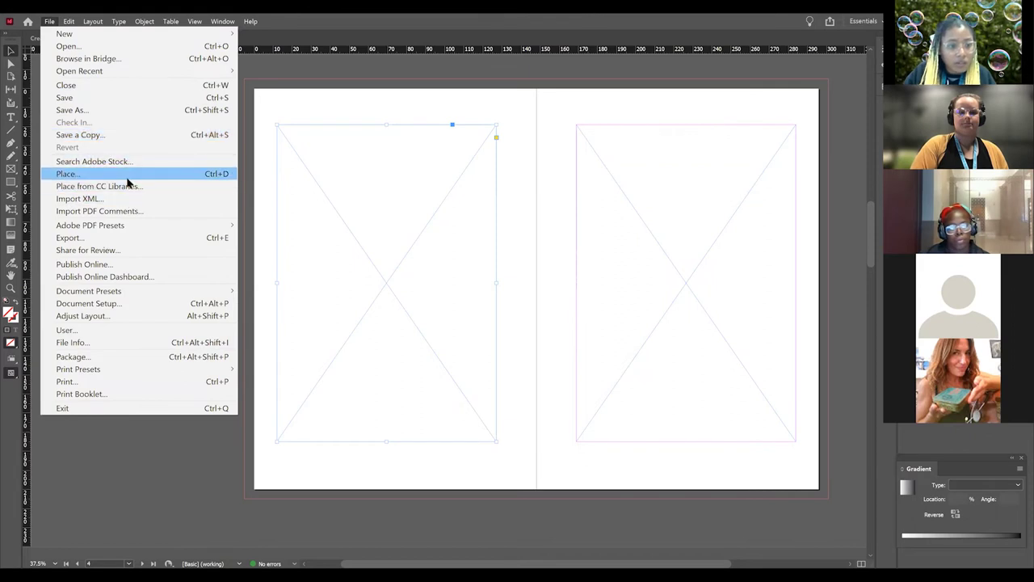
{"action": "key", "text": "Return"}
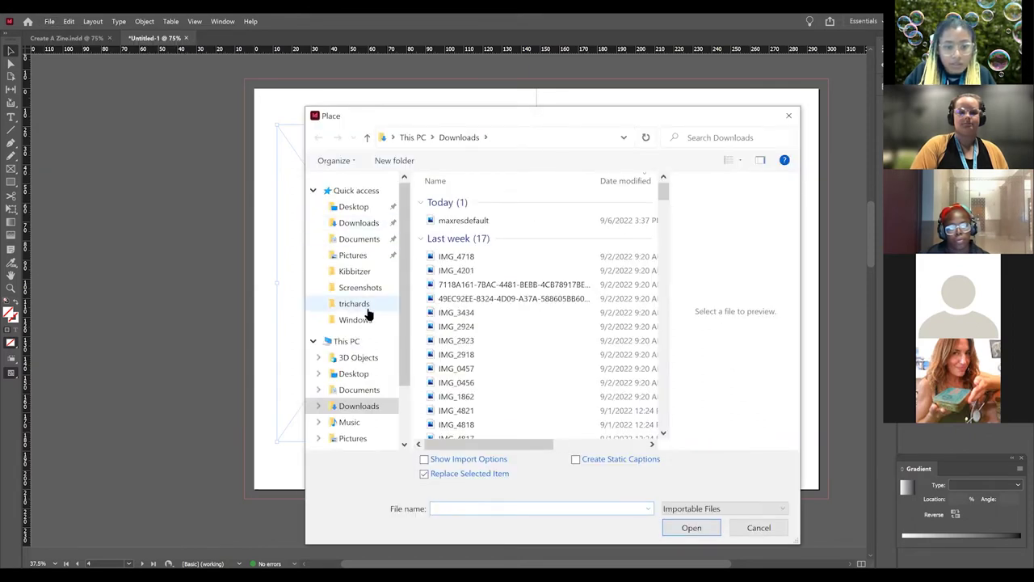
{"action": "left_click", "coordinate": [460, 409]}
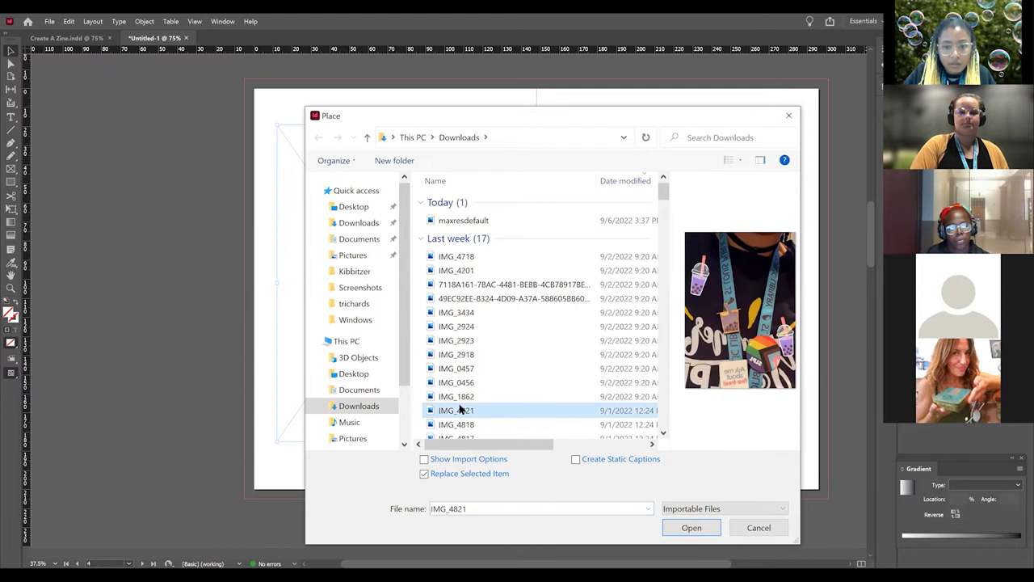
{"action": "left_click", "coordinate": [460, 396]}
{"action": "left_click", "coordinate": [470, 385]}
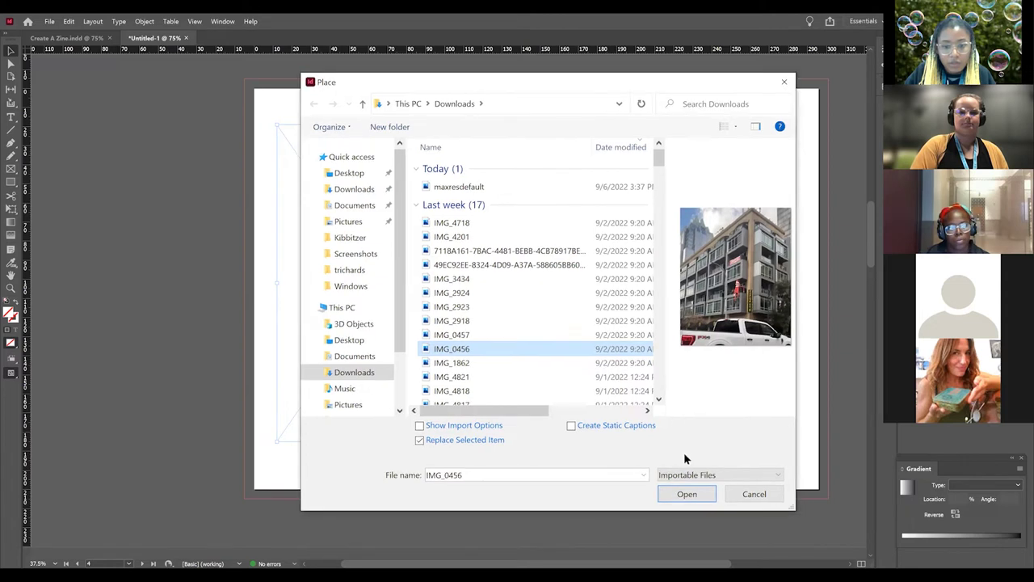
{"action": "left_click", "coordinate": [687, 494]}
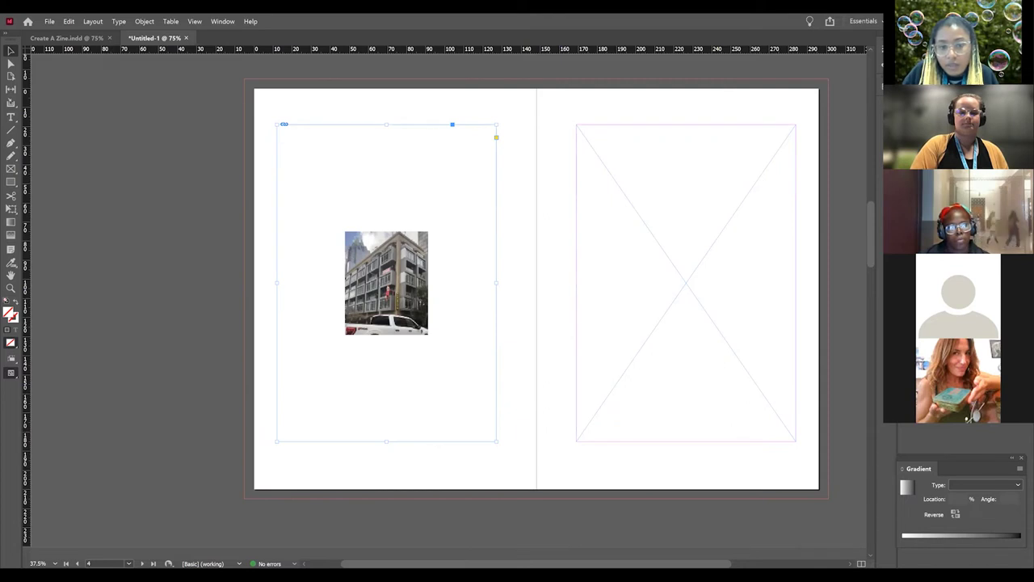
{"action": "key", "text": "ctrl+alt+shift+c"}
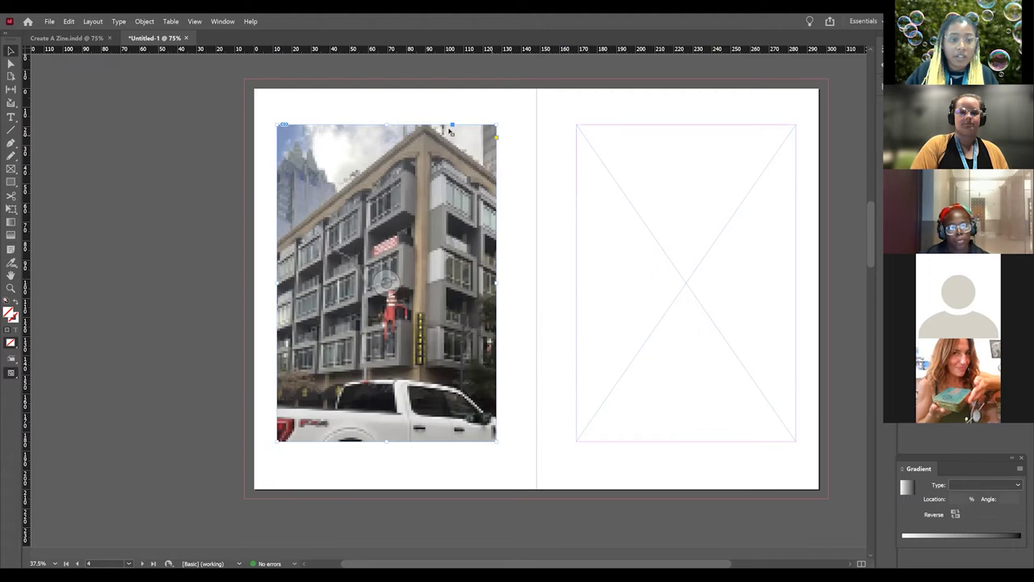
- Set the document's display performance to High Quality Display
{"action": "left_click", "coordinate": [222, 22]}
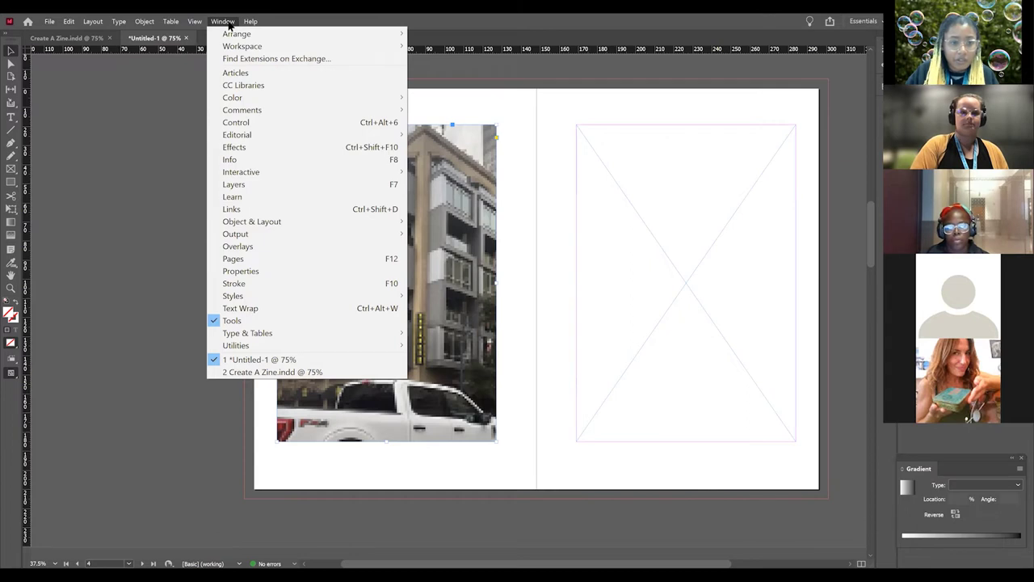
{"action": "mouse_move", "coordinate": [196, 21]}
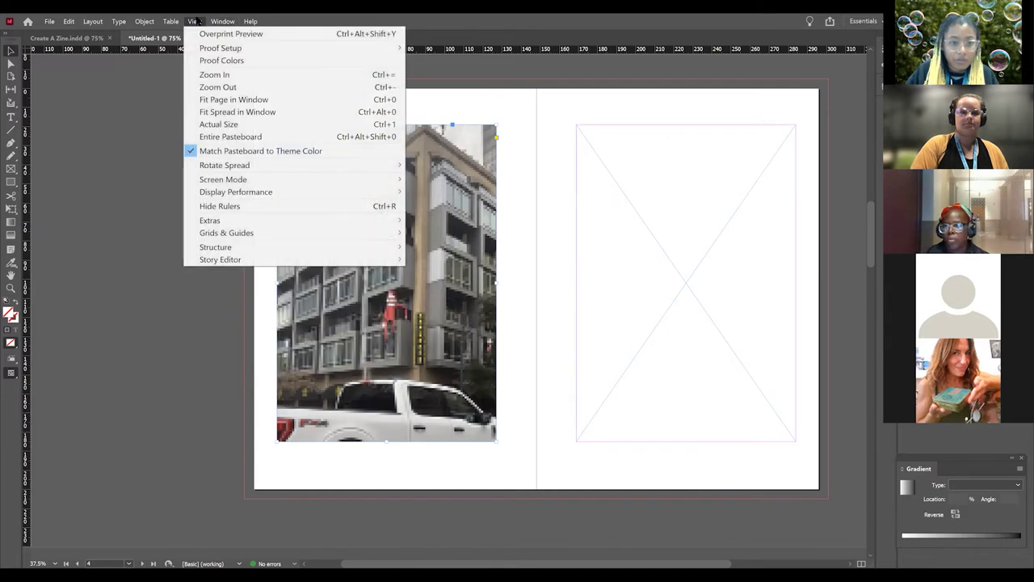
{"action": "mouse_move", "coordinate": [376, 192]}
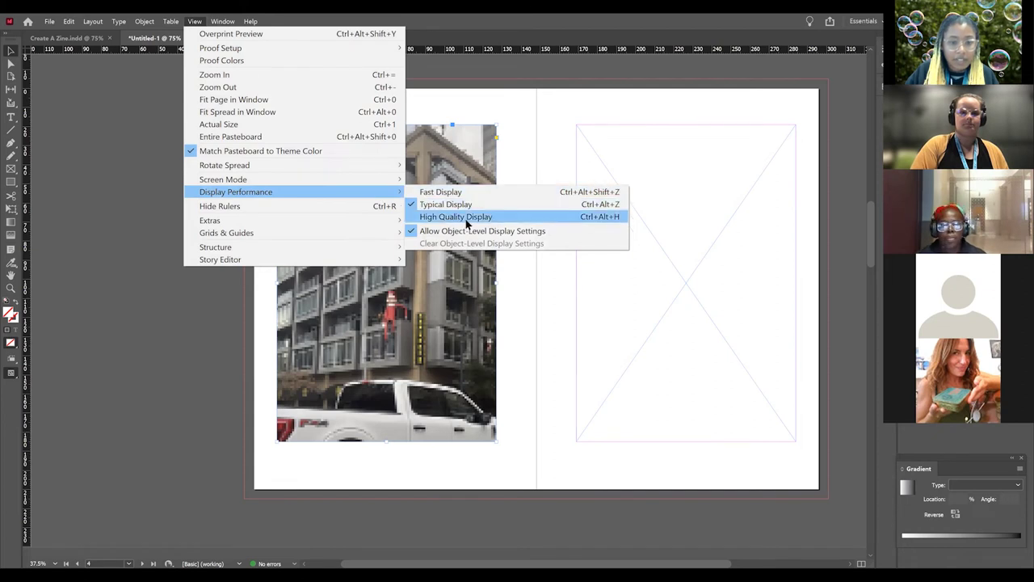
{"action": "left_click", "coordinate": [456, 217]}
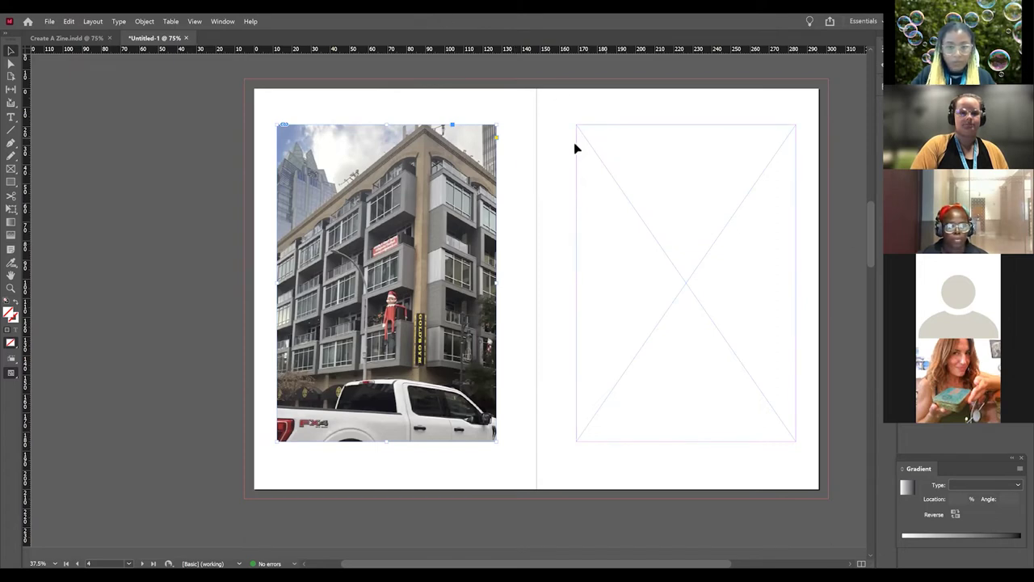
- Place the photo IMG_2923 from the Downloads folder into the empty frame on page 5
{"action": "left_click", "coordinate": [670, 125]}
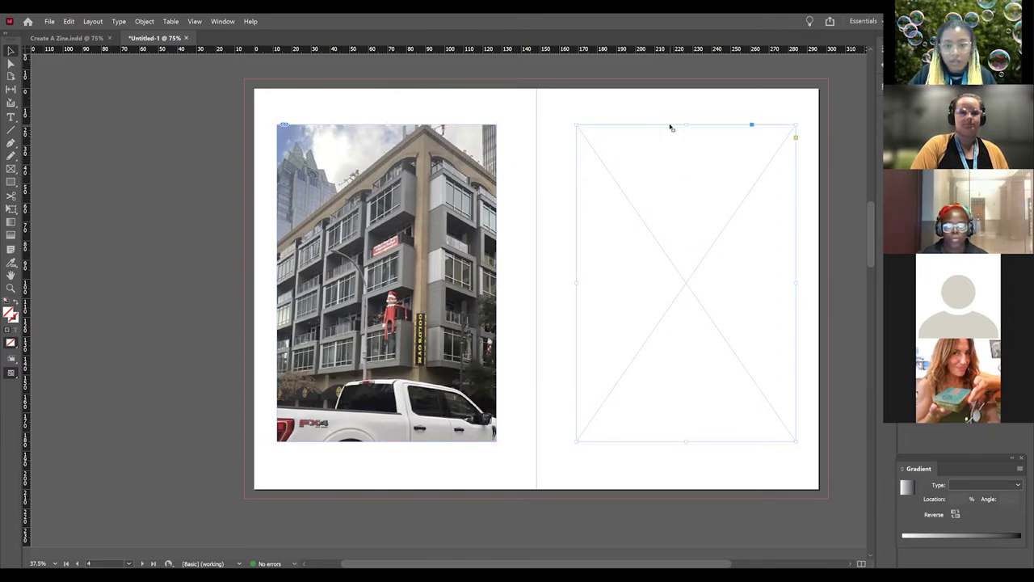
{"action": "left_click", "coordinate": [50, 22]}
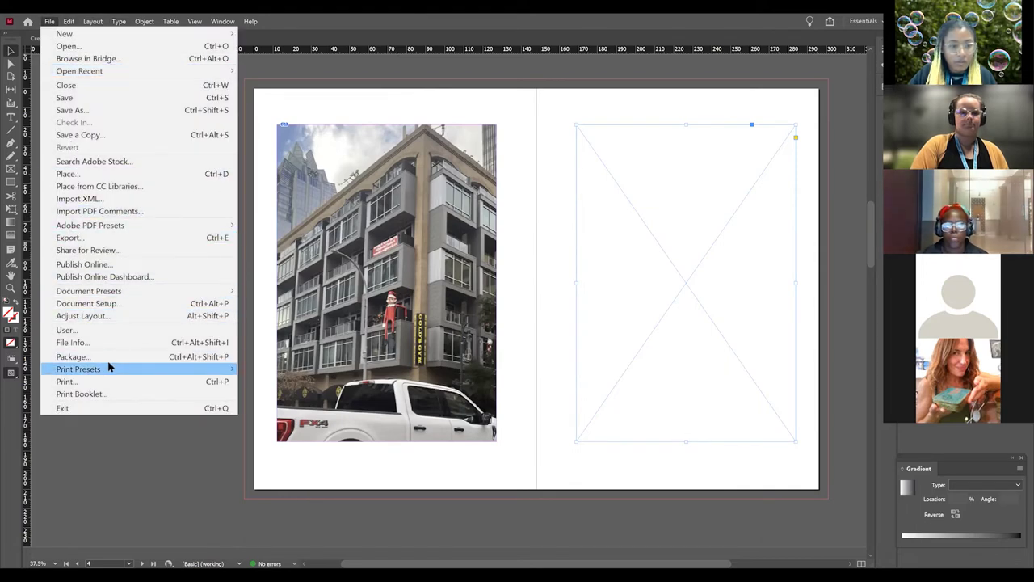
{"action": "left_click", "coordinate": [124, 175]}
{"action": "left_click", "coordinate": [463, 354]}
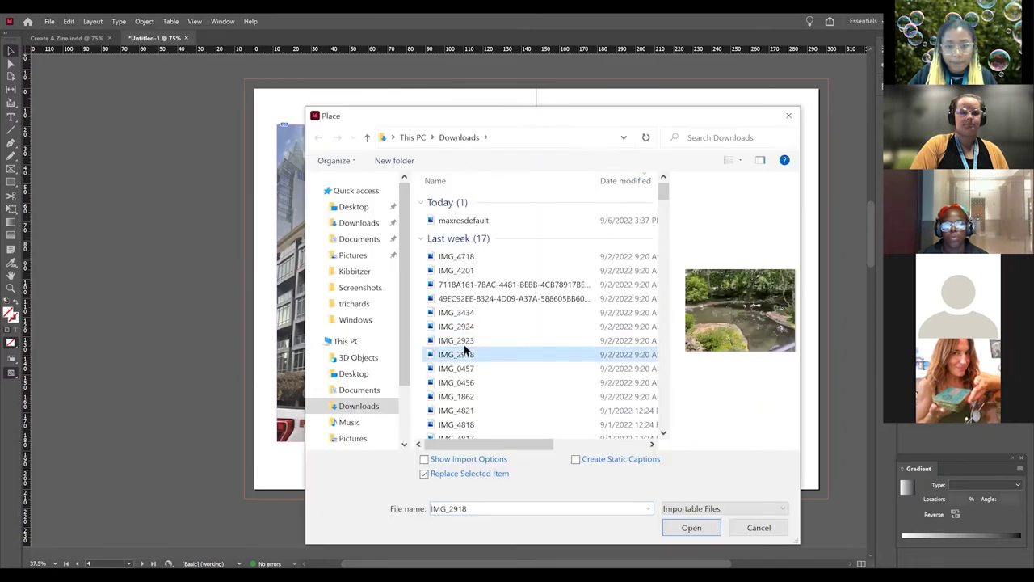
{"action": "left_click", "coordinate": [464, 340]}
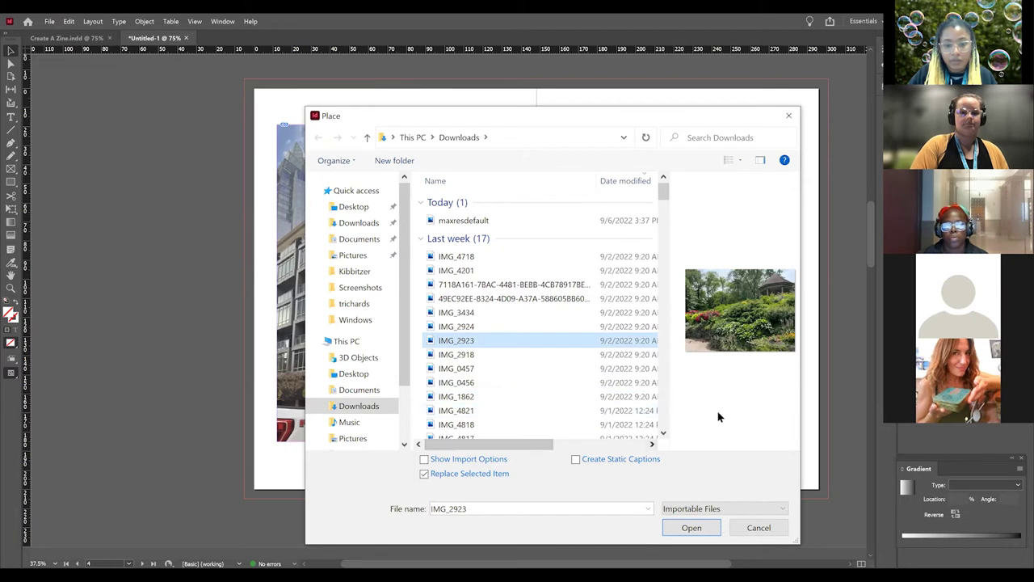
{"action": "double_click", "coordinate": [521, 339]}
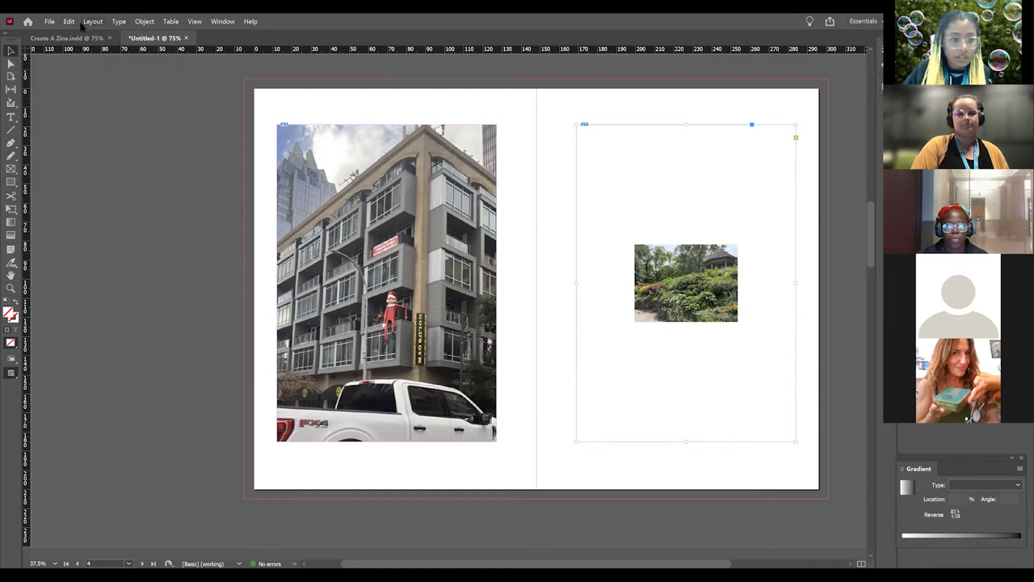
- Rotate the garden photo's frame on page 5 by 90 degrees
{"action": "left_click", "coordinate": [143, 22]}
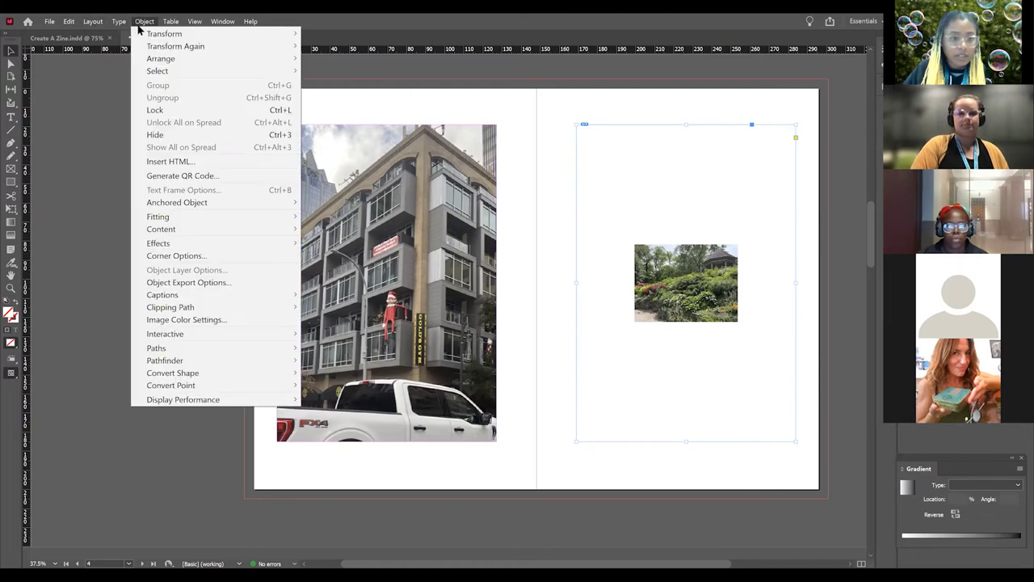
{"action": "mouse_move", "coordinate": [275, 36]}
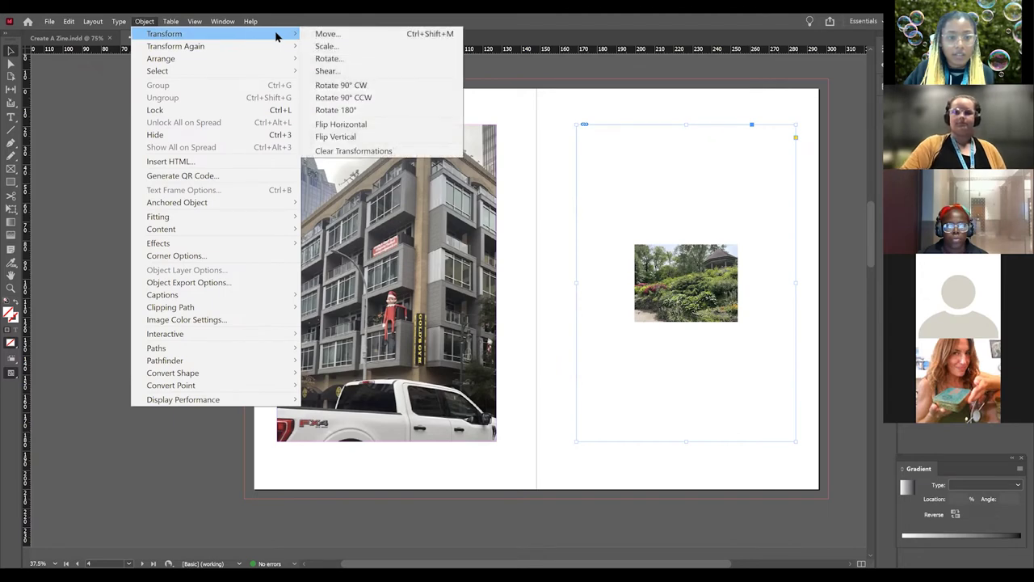
{"action": "left_click", "coordinate": [328, 59]}
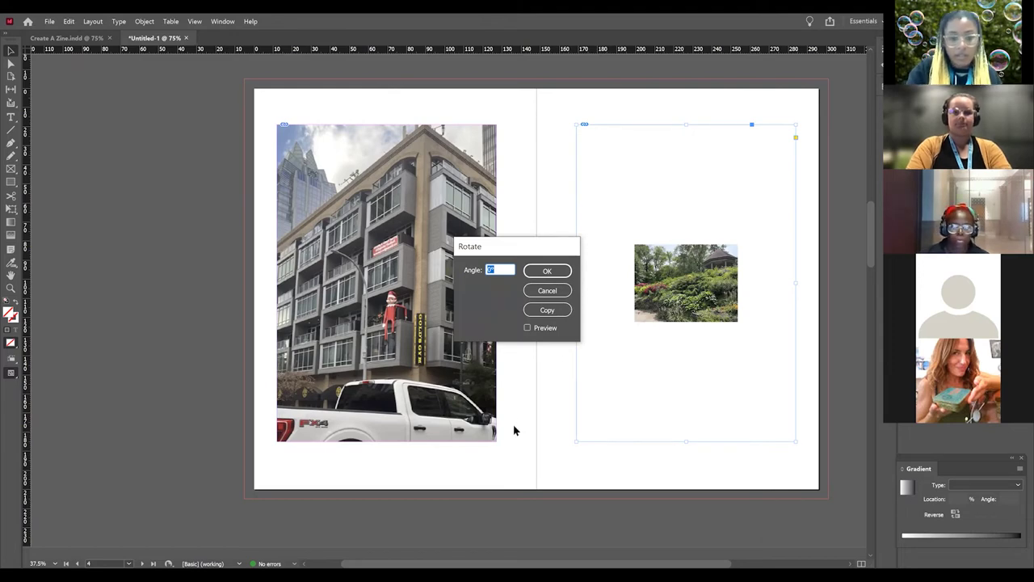
{"action": "type", "text": "90"}
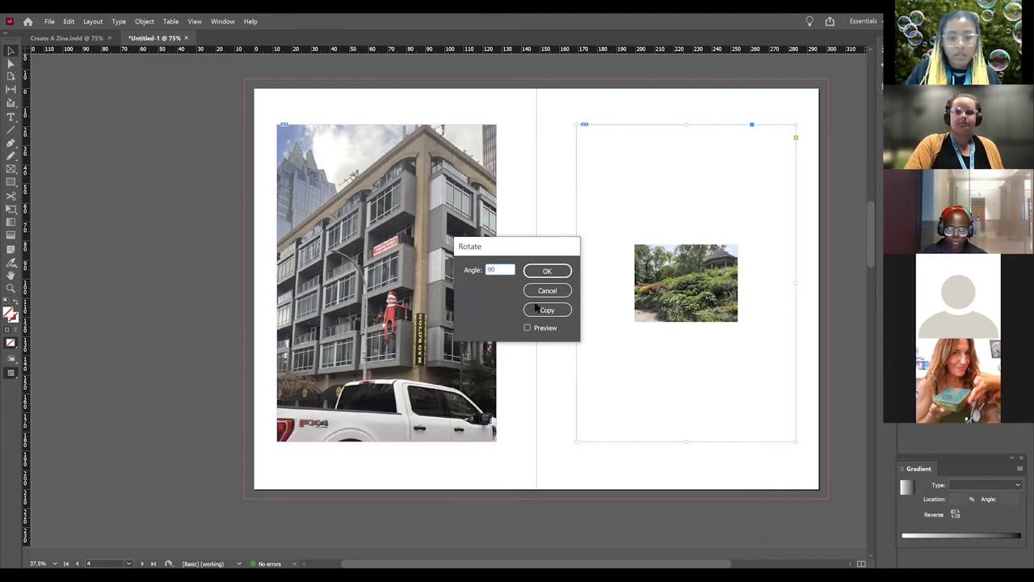
{"action": "left_click", "coordinate": [555, 274]}
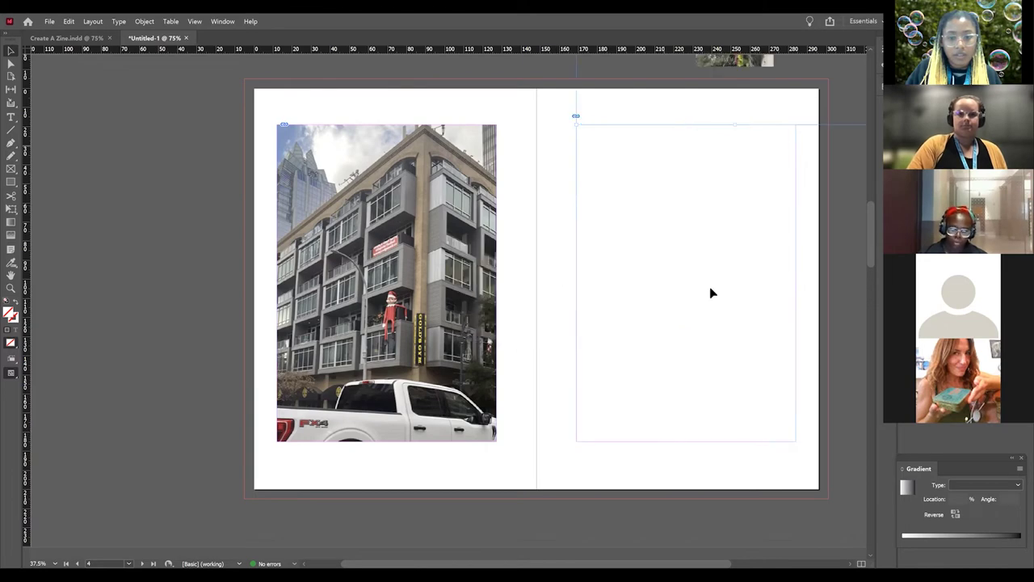
- Move the rotated photo frame back over page 5, roughly centred across its margin area
{"action": "scroll", "coordinate": [710, 294], "scroll_direction": "up", "scroll_amount": 3}
{"action": "left_click_drag", "start_coordinate": [518, 268], "coordinate": [835, 487]}
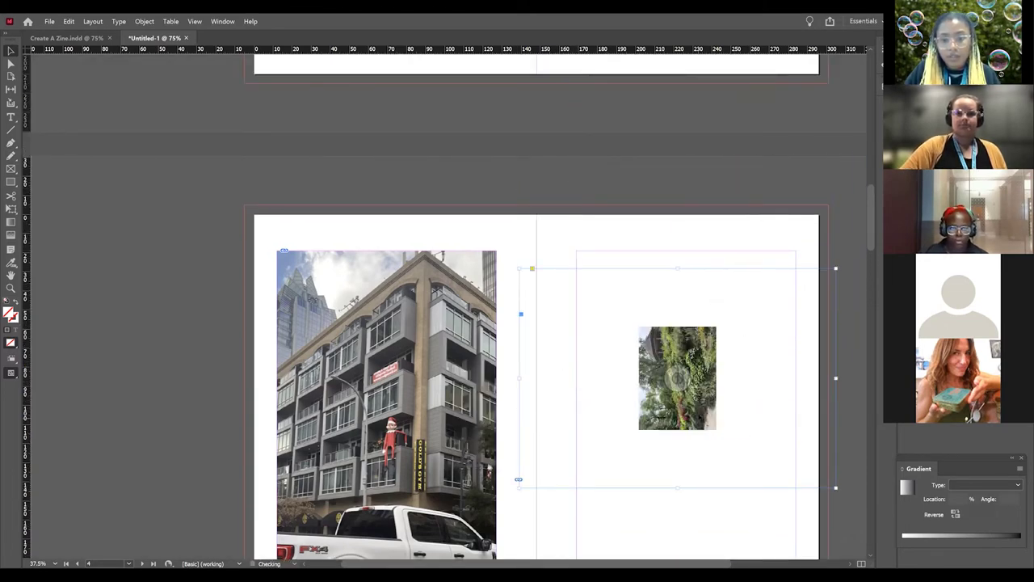
{"action": "scroll", "coordinate": [721, 280], "scroll_direction": "down", "scroll_amount": 3}
{"action": "left_click_drag", "start_coordinate": [722, 282], "coordinate": [716, 279]}
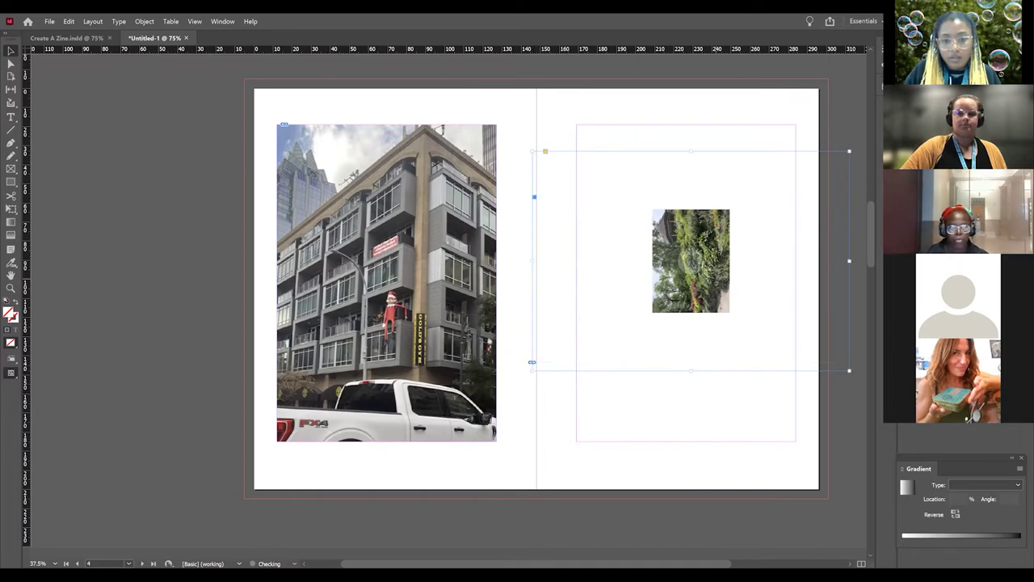
- Resize the rotated frame to match page 5's margins on all four sides and fill it proportionally with its photo
{"action": "left_click_drag", "start_coordinate": [691, 152], "coordinate": [692, 125]}
{"action": "left_click_drag", "start_coordinate": [532, 248], "coordinate": [576, 251]}
{"action": "left_click_drag", "start_coordinate": [711, 371], "coordinate": [707, 441]}
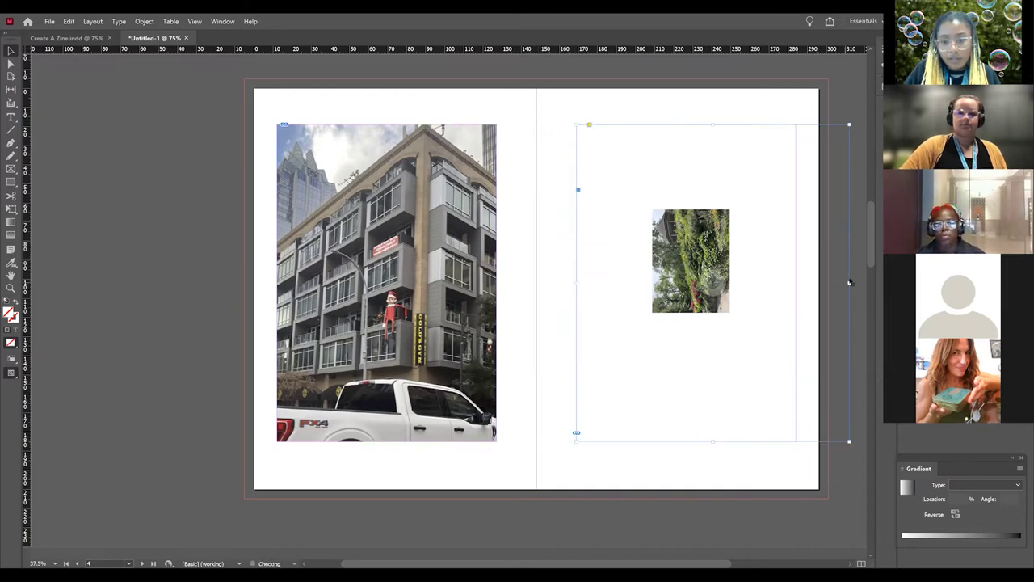
{"action": "left_click_drag", "start_coordinate": [850, 282], "coordinate": [797, 290]}
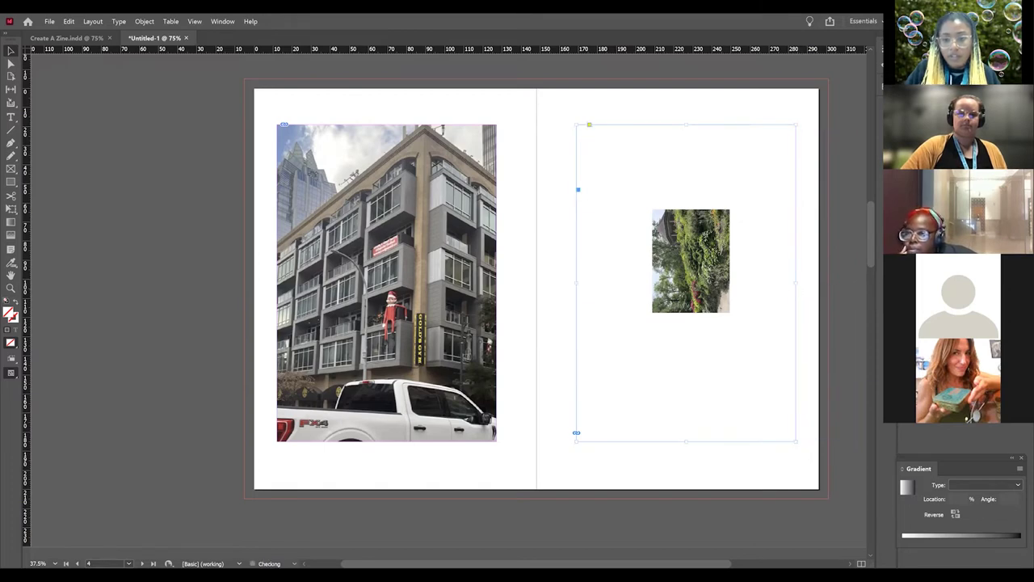
{"action": "key", "text": "ctrl+alt+shift+c"}
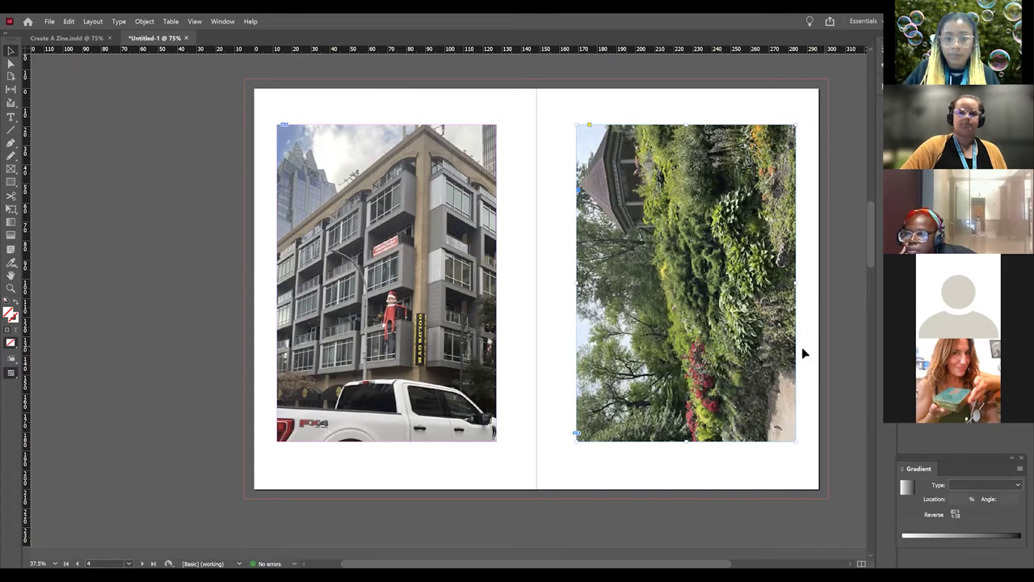
- Place the photo IMG_2918 from Downloads into the wide upper frame on page 3 and make it fill the frame proportionally
{"action": "scroll", "coordinate": [801, 347], "scroll_direction": "up", "scroll_amount": 10}
{"action": "scroll", "coordinate": [757, 327], "scroll_direction": "up", "scroll_amount": 3}
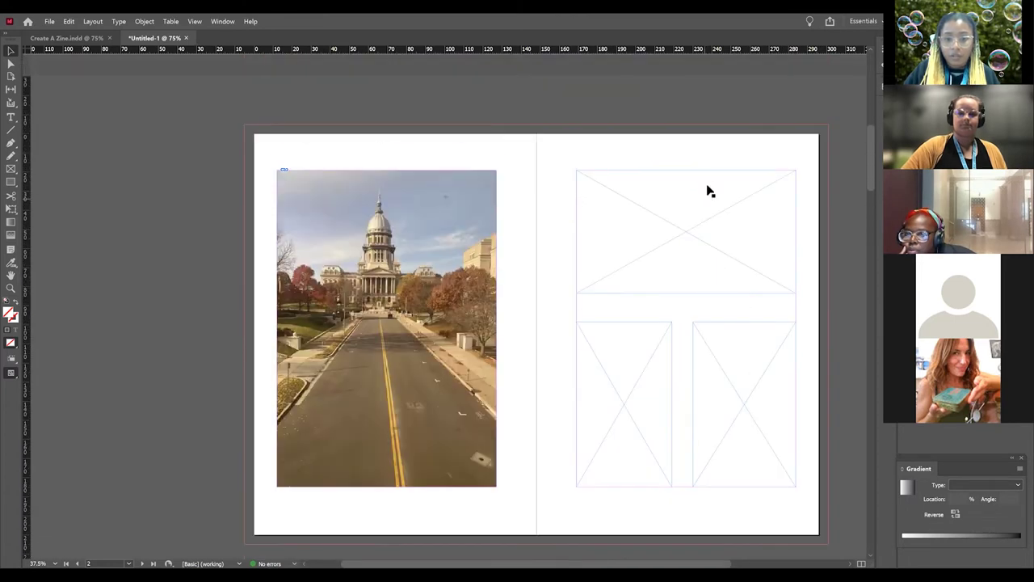
{"action": "left_click", "coordinate": [711, 175]}
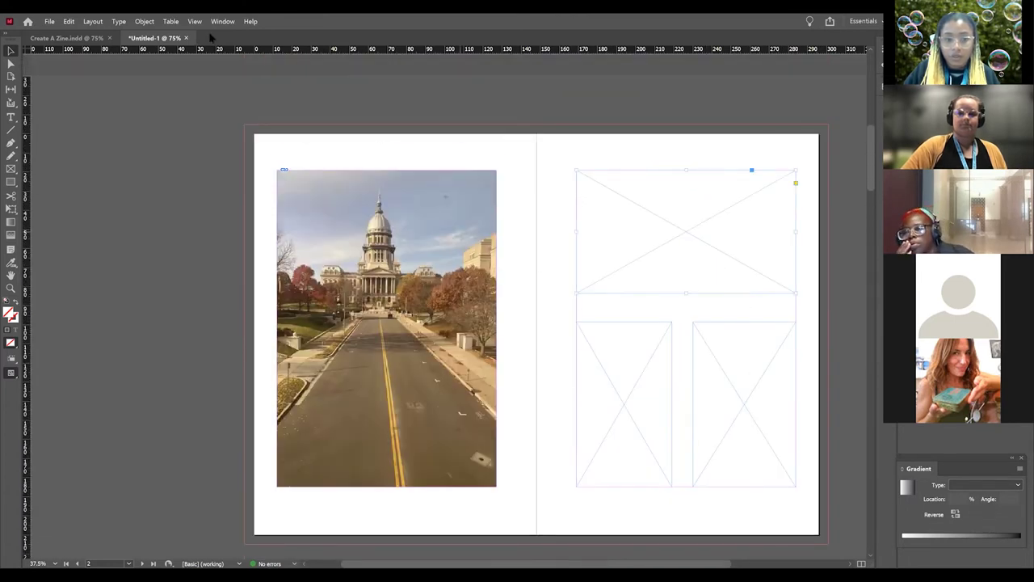
{"action": "left_click", "coordinate": [49, 21]}
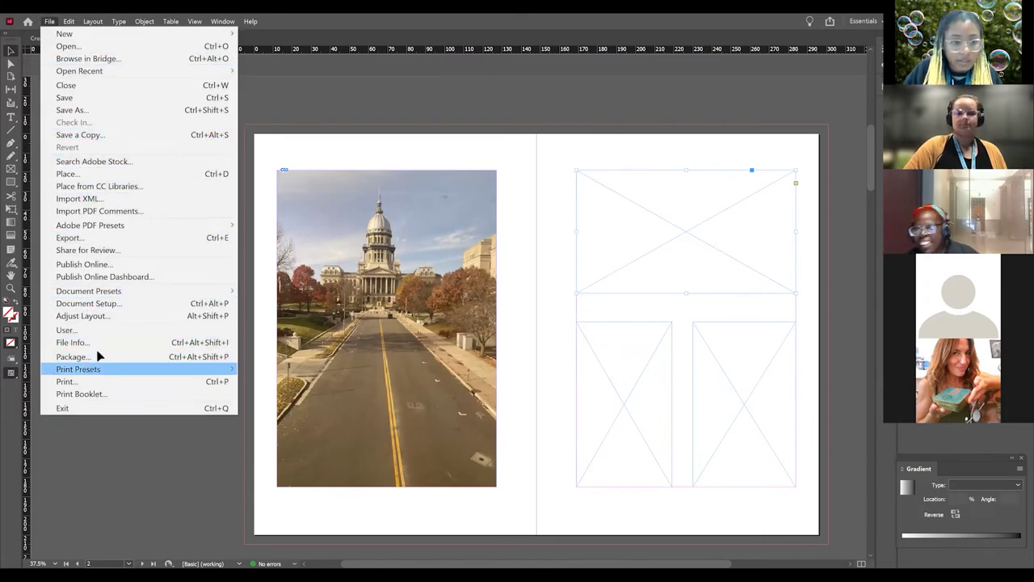
{"action": "left_click", "coordinate": [103, 176]}
{"action": "left_click", "coordinate": [514, 368]}
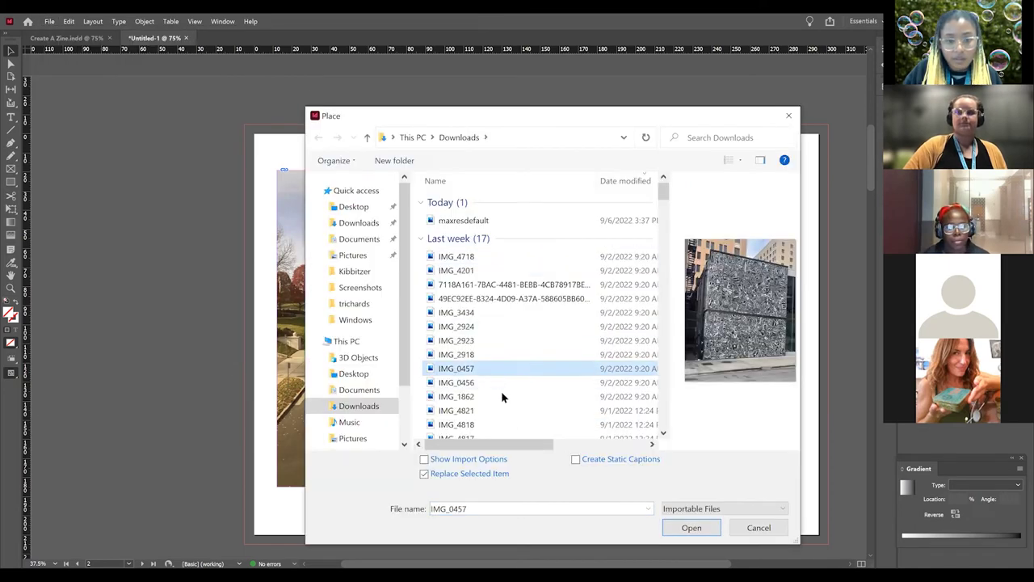
{"action": "left_click", "coordinate": [505, 382]}
{"action": "left_click", "coordinate": [514, 355]}
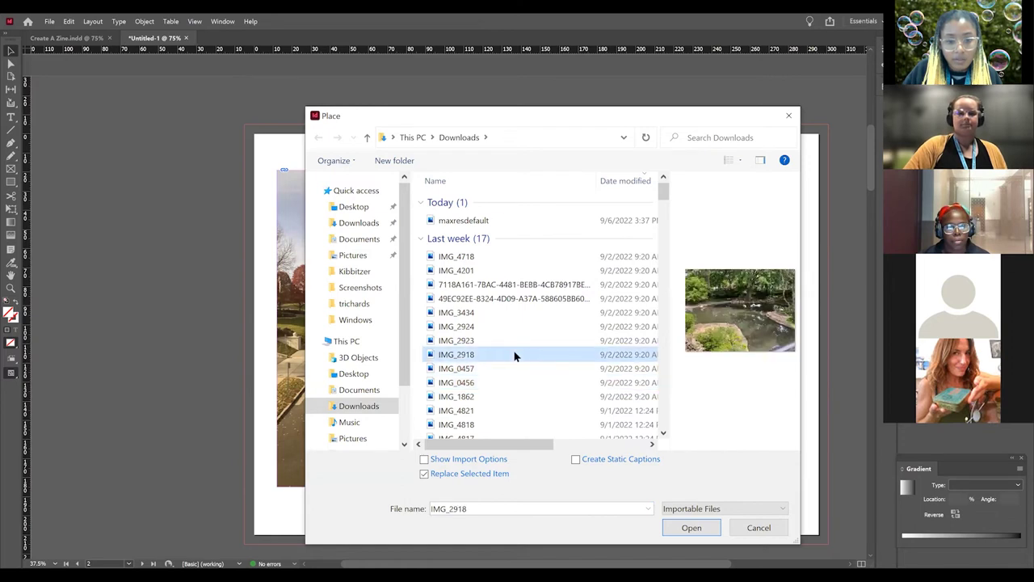
{"action": "left_click", "coordinate": [517, 342]}
{"action": "double_click", "coordinate": [517, 354]}
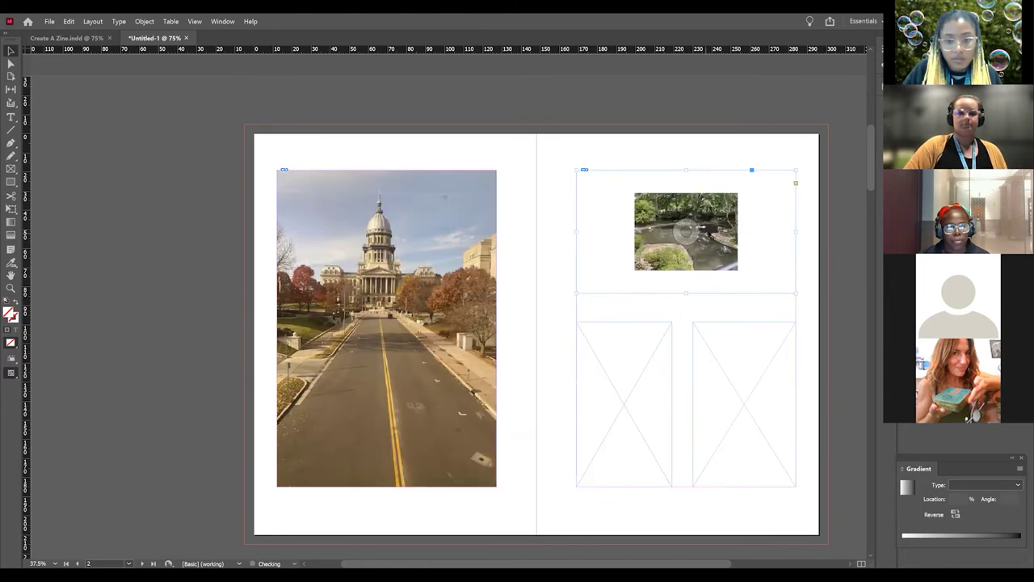
{"action": "key", "text": "ctrl+alt+shift+c"}
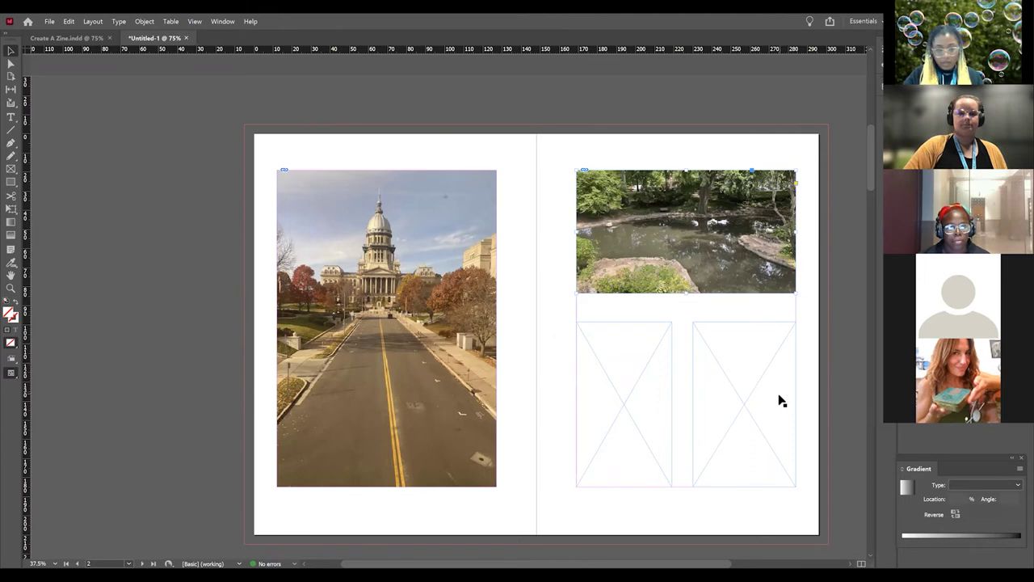
- Draw a rectangle covering the whole of page 7, from its upper corner at the spine to the opposite lower corner
{"action": "scroll", "coordinate": [779, 399], "scroll_direction": "down", "scroll_amount": 1}
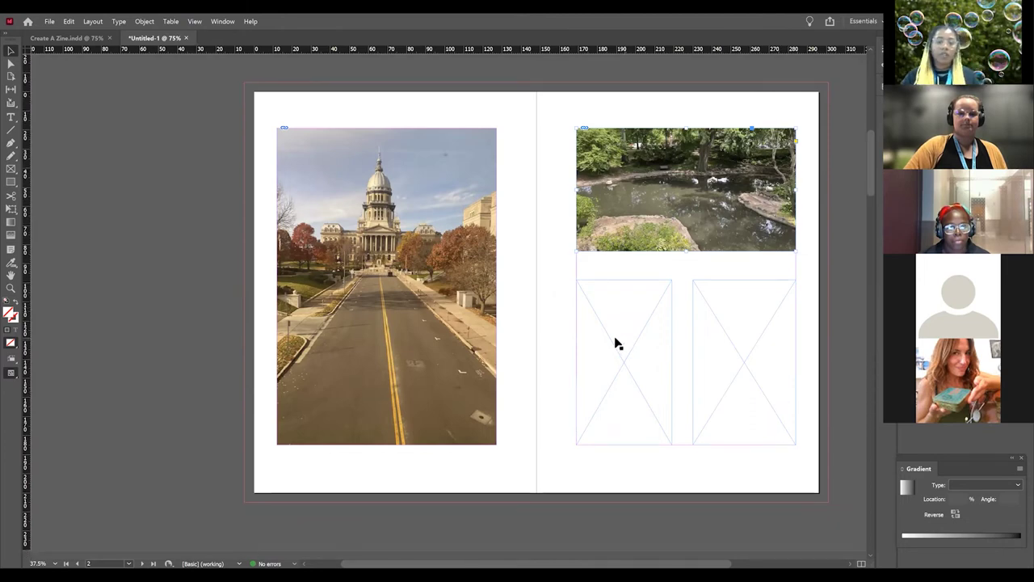
{"action": "scroll", "coordinate": [613, 344], "scroll_direction": "down", "scroll_amount": 5}
{"action": "scroll", "coordinate": [612, 308], "scroll_direction": "down", "scroll_amount": 18}
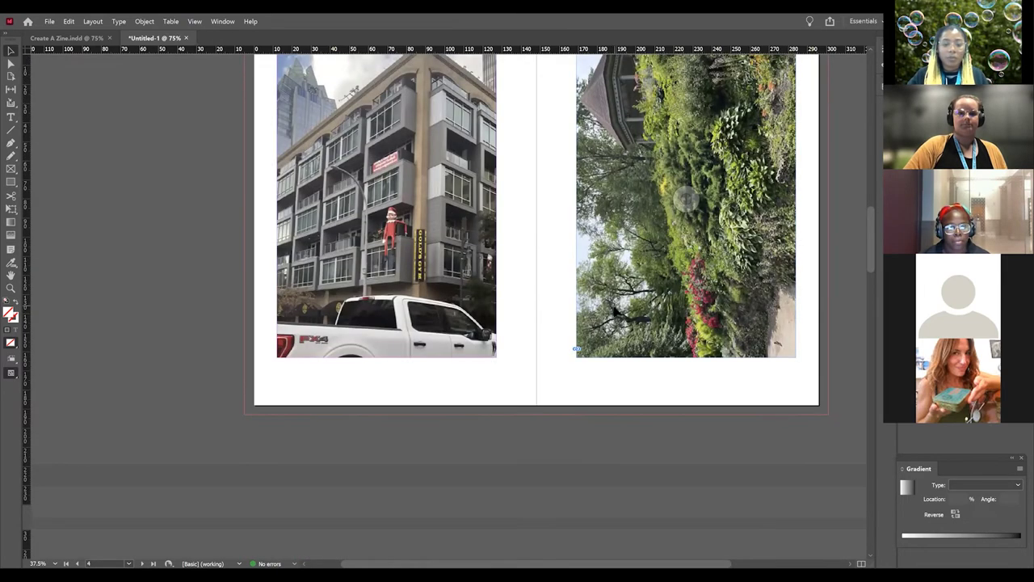
{"action": "scroll", "coordinate": [612, 312], "scroll_direction": "down", "scroll_amount": 1}
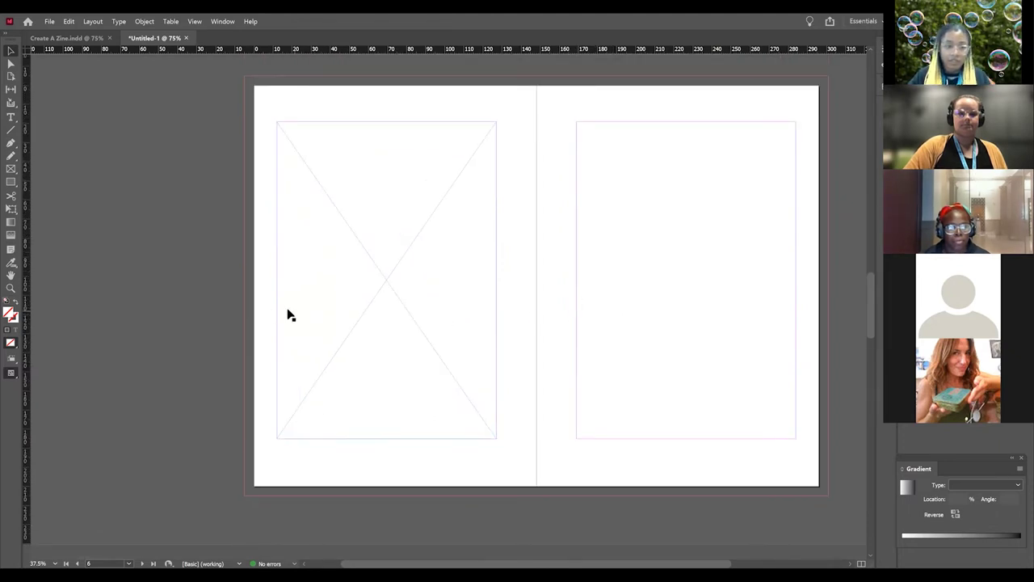
{"action": "key", "text": "m"}
{"action": "left_click_drag", "start_coordinate": [534, 88], "coordinate": [818, 485]}
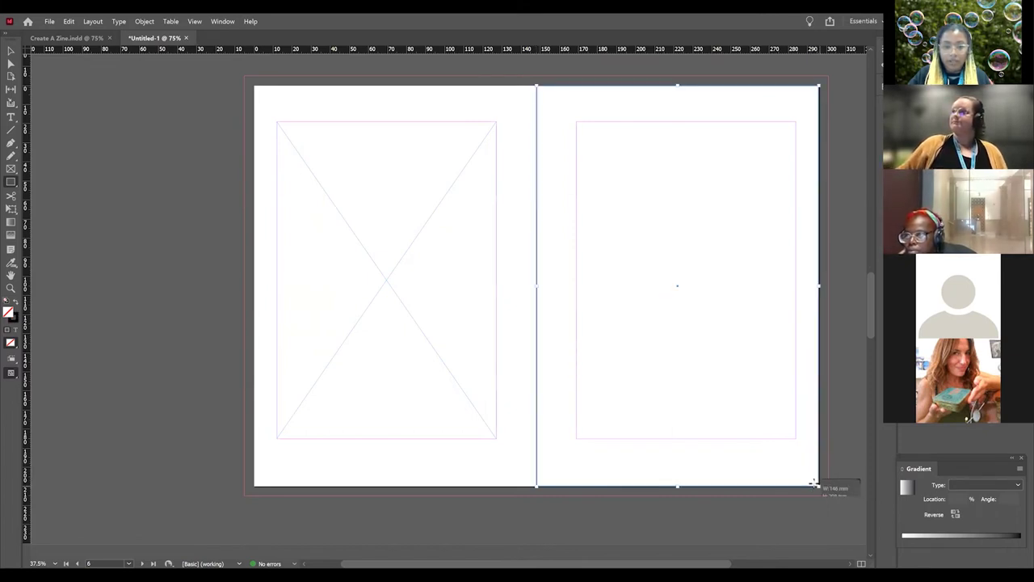
- Set the page 7 rectangle's fill colour to the green #00efab
{"action": "double_click", "coordinate": [9, 311]}
{"action": "left_click", "coordinate": [464, 240]}
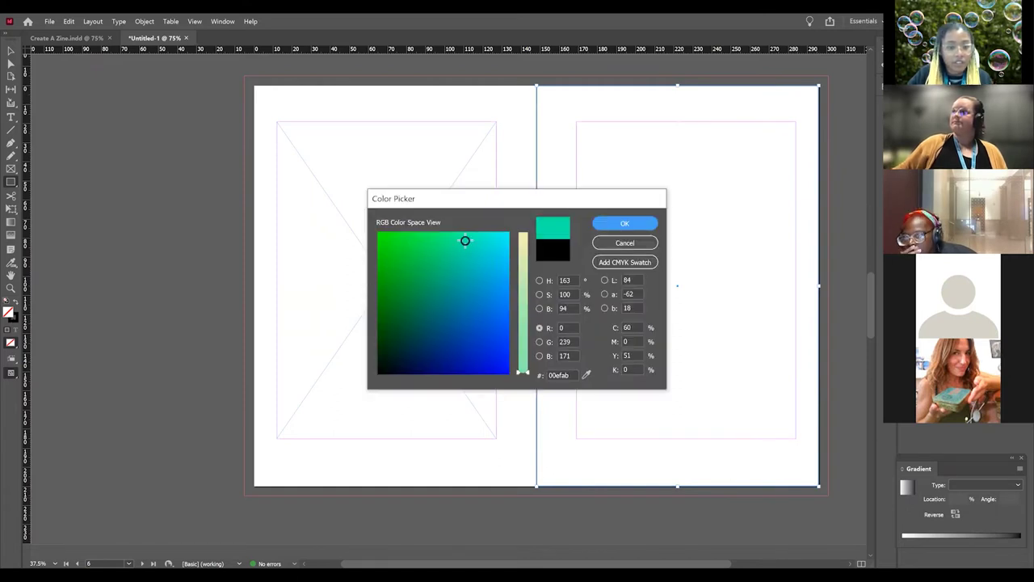
{"action": "left_click", "coordinate": [632, 225]}
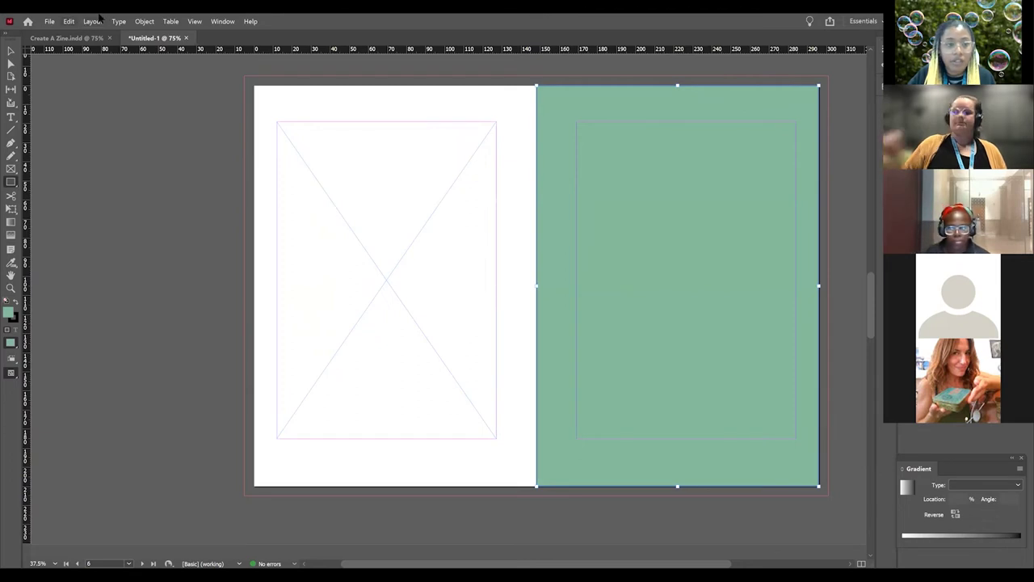
- Move the green rectangle from page 7 onto page 5 and extend its upper edge to the page's upper edge
{"action": "scroll", "coordinate": [710, 291], "scroll_direction": "up", "scroll_amount": 2}
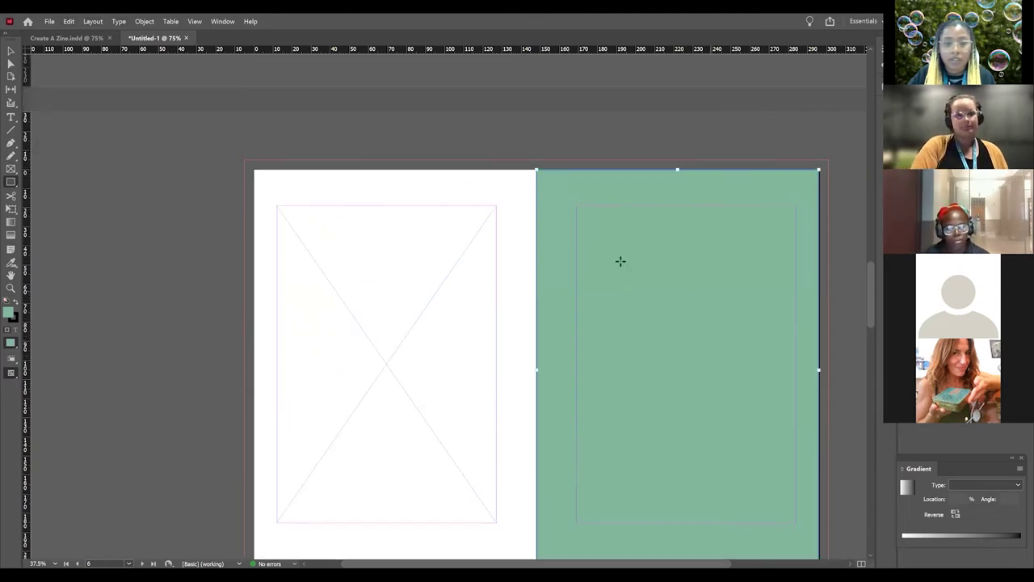
{"action": "left_click", "coordinate": [11, 51]}
{"action": "scroll", "coordinate": [698, 363], "scroll_direction": "up", "scroll_amount": 4}
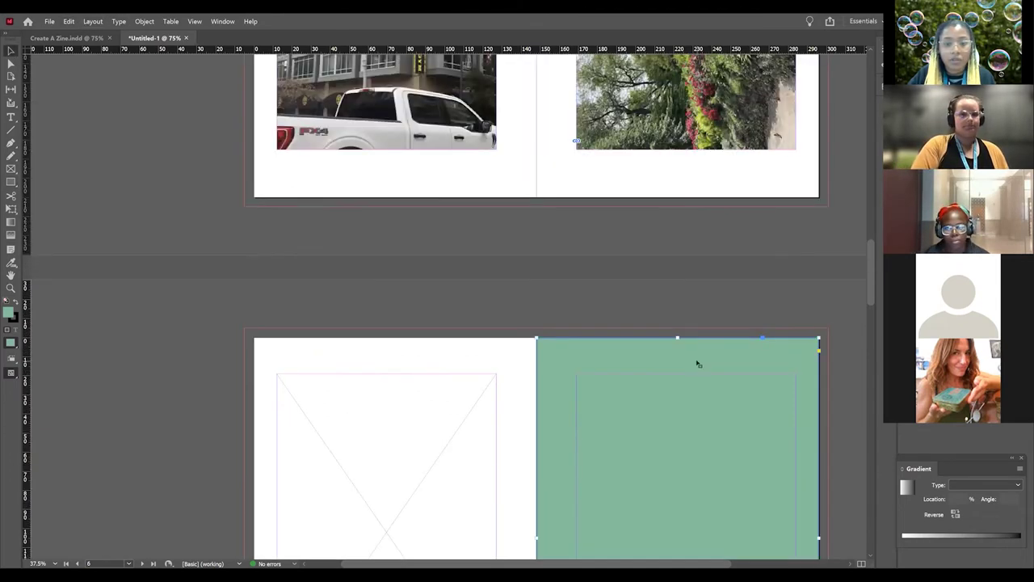
{"action": "left_click_drag", "start_coordinate": [701, 371], "coordinate": [690, 102]}
{"action": "scroll", "coordinate": [738, 168], "scroll_direction": "up", "scroll_amount": 2}
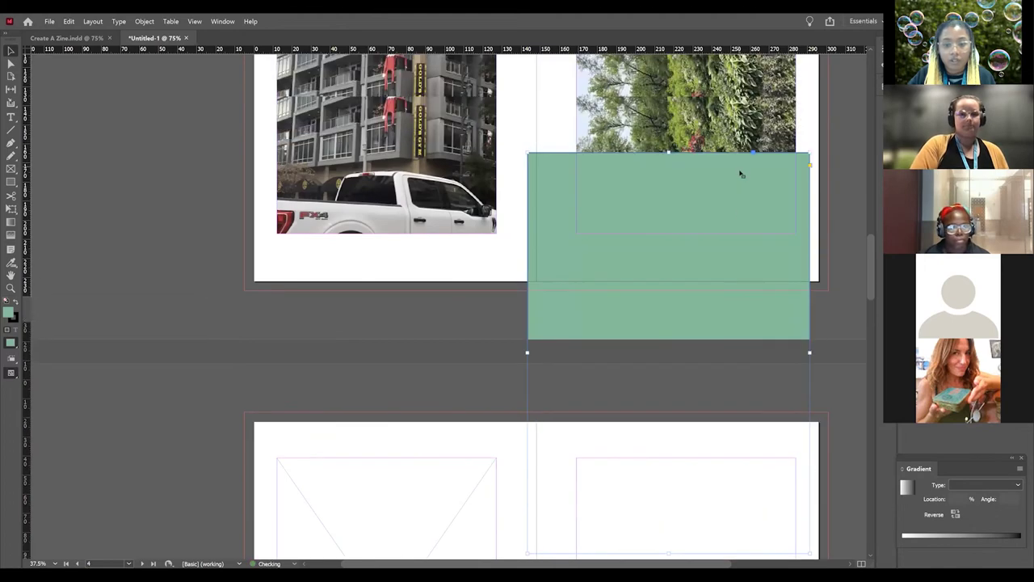
{"action": "scroll", "coordinate": [563, 404], "scroll_direction": "up", "scroll_amount": 6}
{"action": "left_click_drag", "start_coordinate": [563, 404], "coordinate": [565, 120]}
{"action": "scroll", "coordinate": [629, 141], "scroll_direction": "down", "scroll_amount": 2}
{"action": "scroll", "coordinate": [584, 156], "scroll_direction": "up", "scroll_amount": 1}
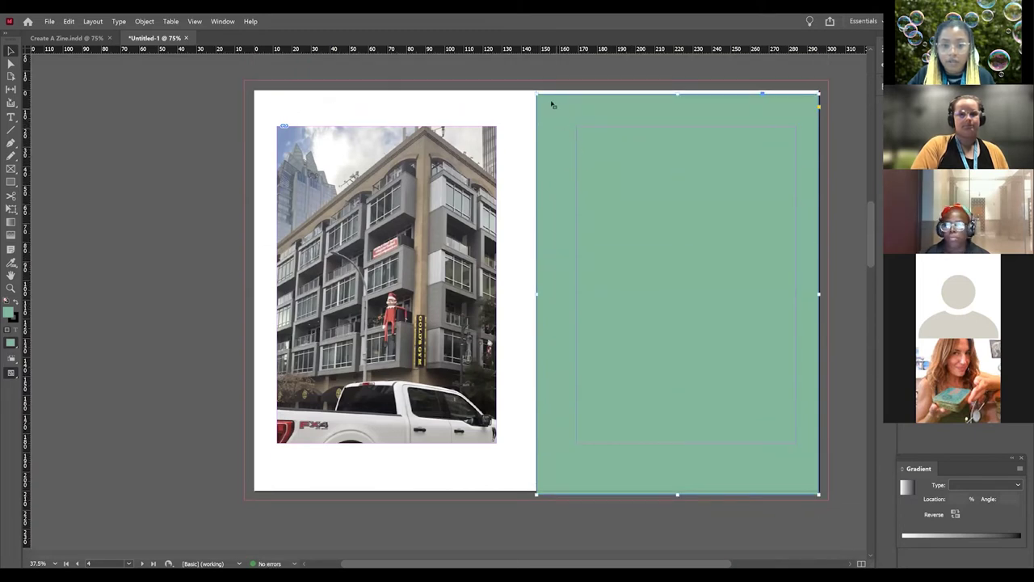
{"action": "left_click_drag", "start_coordinate": [678, 96], "coordinate": [678, 90]}
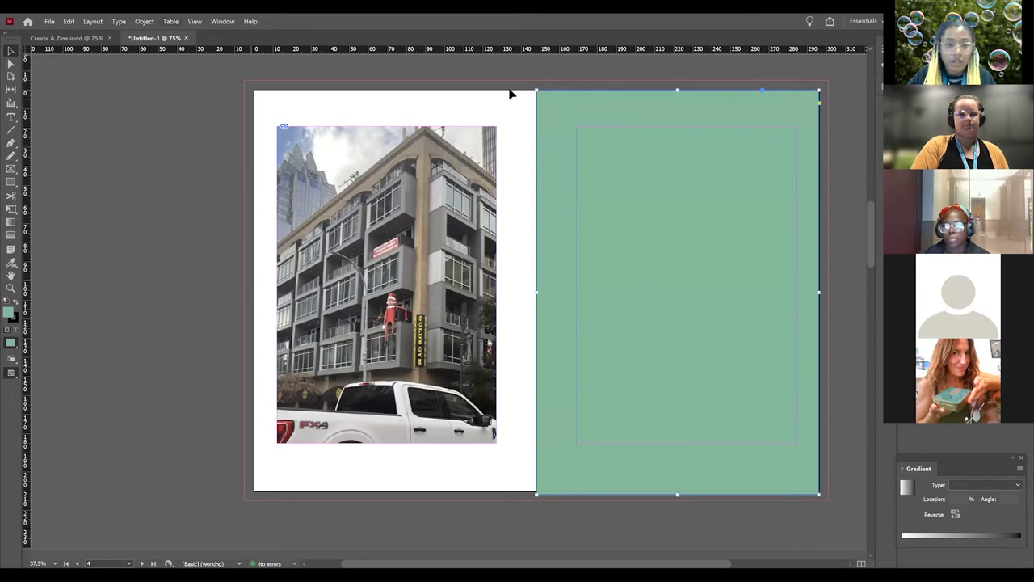
- Send the green rectangle backward behind the page 5 photo and shorten its lower edge to the page's lower edge
{"action": "left_click", "coordinate": [144, 21]}
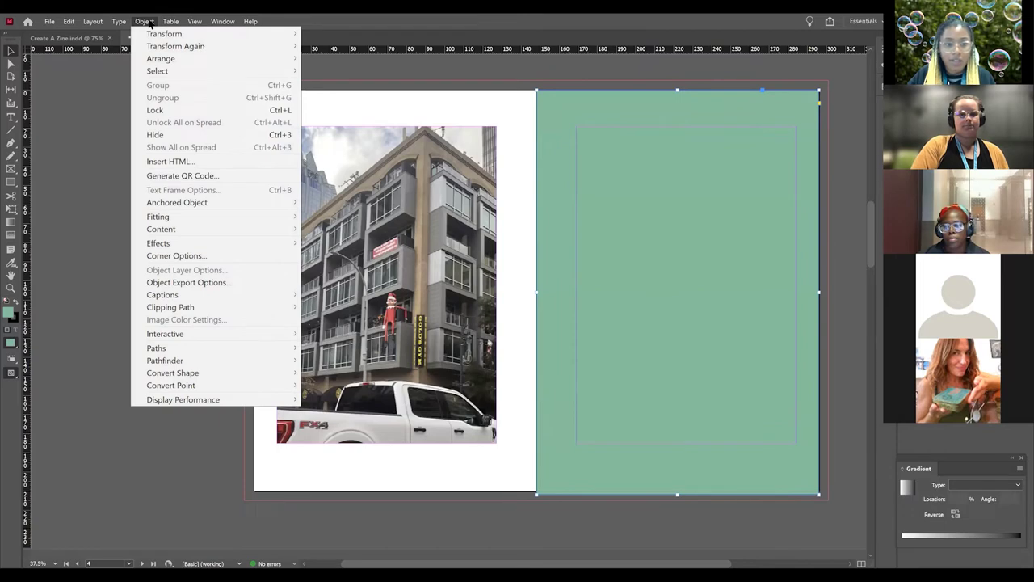
{"action": "mouse_move", "coordinate": [202, 59]}
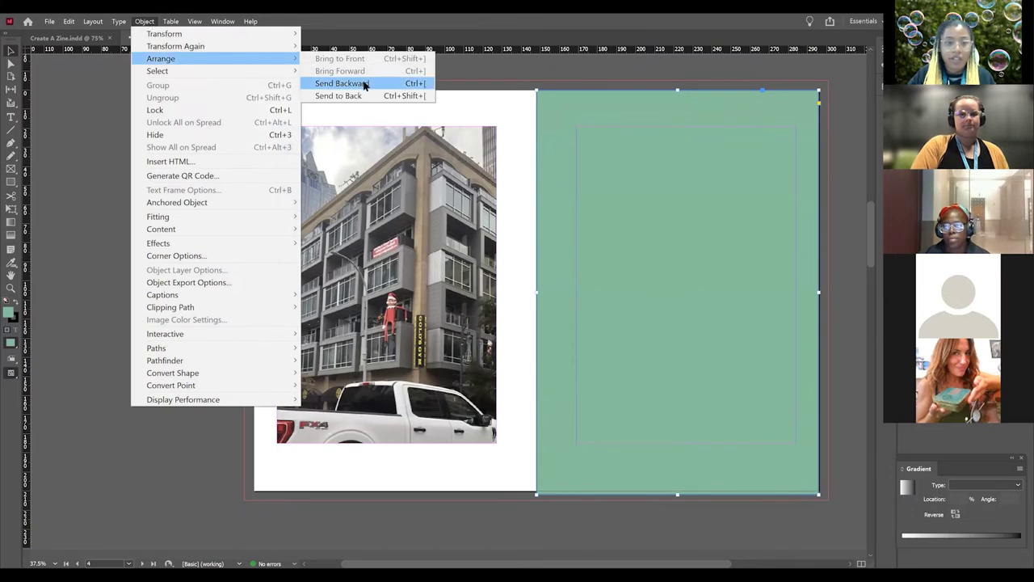
{"action": "left_click", "coordinate": [365, 84]}
{"action": "scroll", "coordinate": [822, 229], "scroll_direction": "down", "scroll_amount": 1}
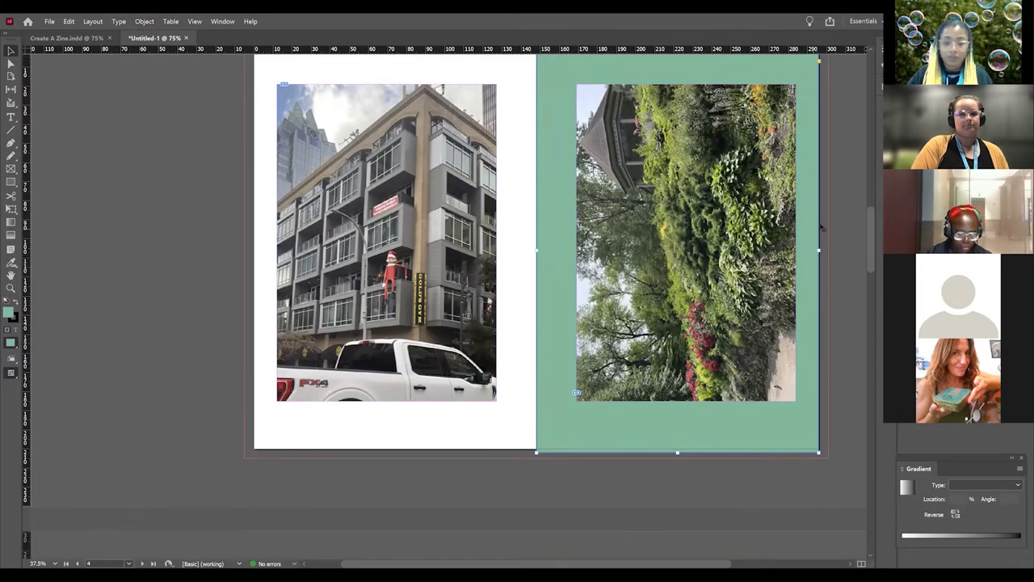
{"action": "left_click_drag", "start_coordinate": [679, 451], "coordinate": [678, 448]}
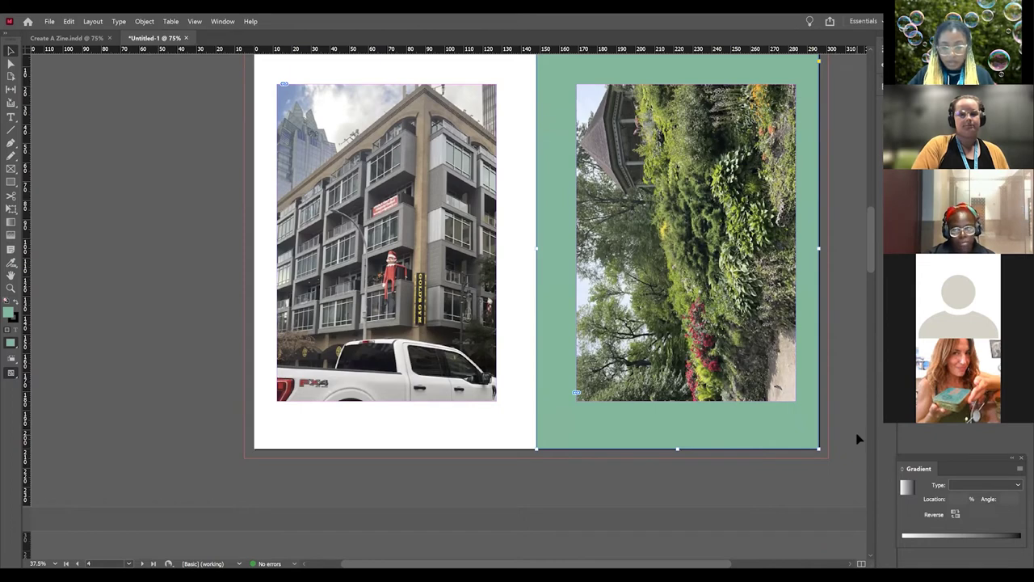
{"action": "scroll", "coordinate": [858, 450], "scroll_direction": "down", "scroll_amount": 1}
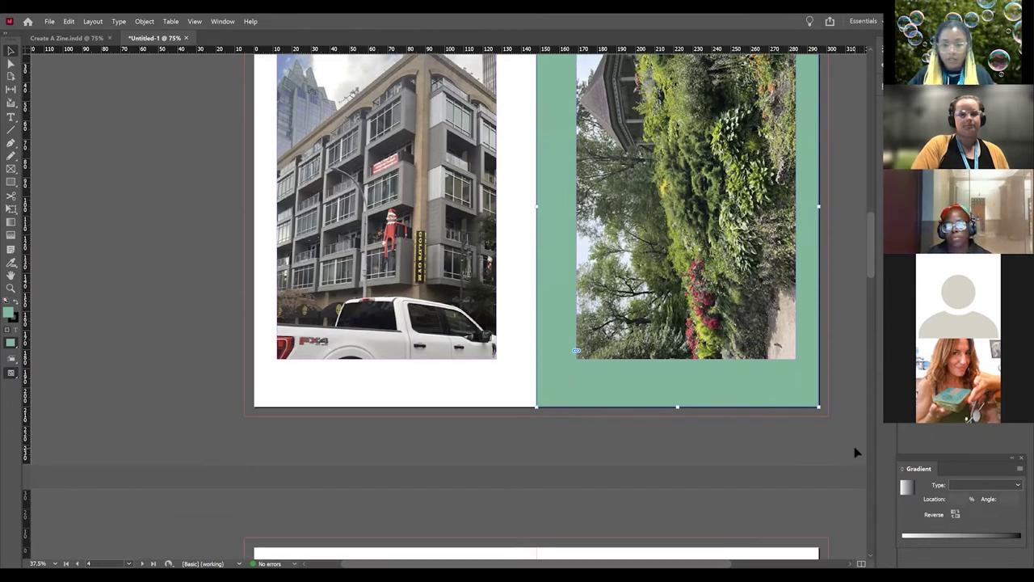
{"action": "scroll", "coordinate": [857, 452], "scroll_direction": "down", "scroll_amount": 4}
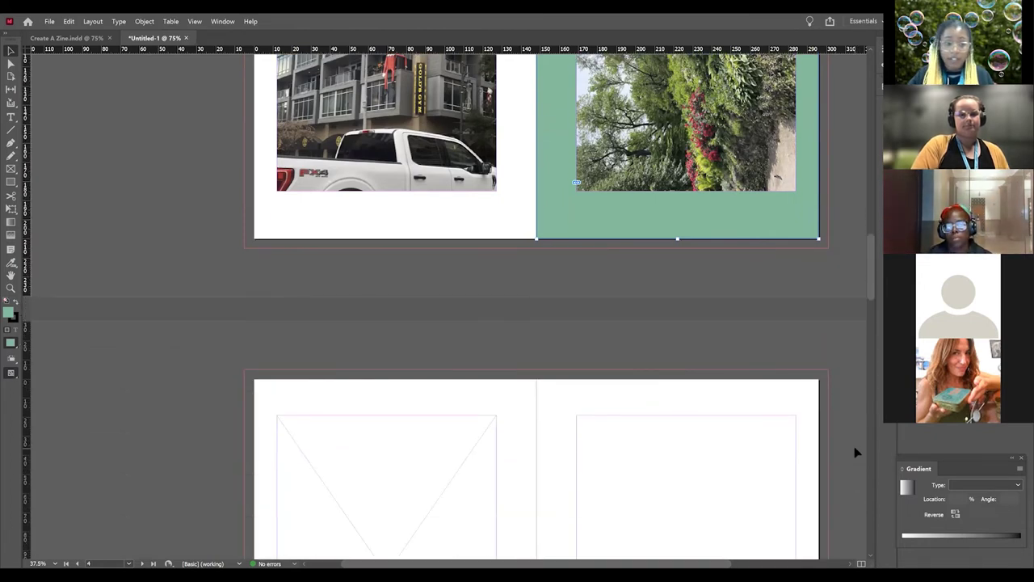
{"action": "scroll", "coordinate": [856, 452], "scroll_direction": "down", "scroll_amount": 3}
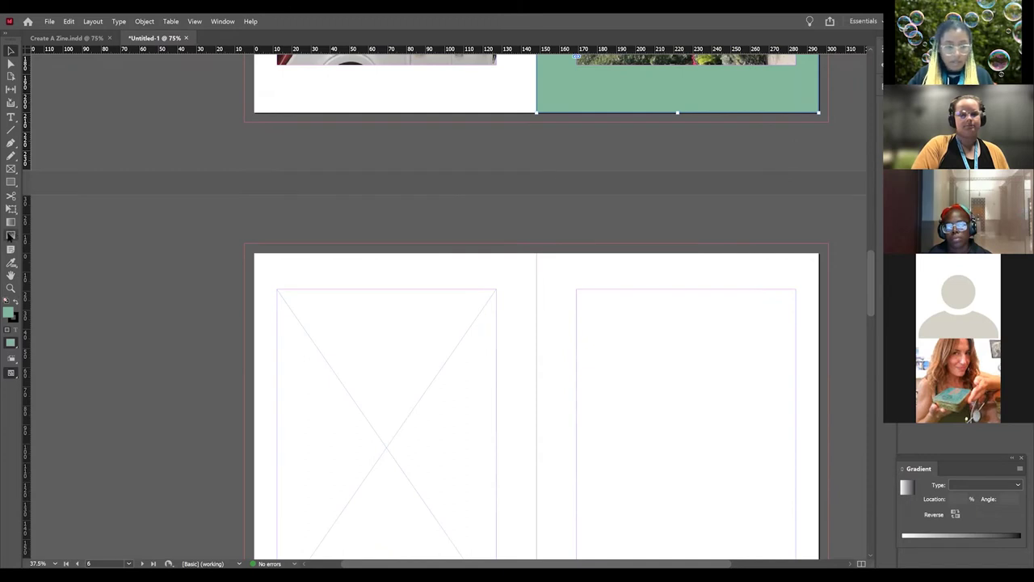
- Move the gradient settings higher up and display the document's colour swatches
{"action": "left_click", "coordinate": [10, 221]}
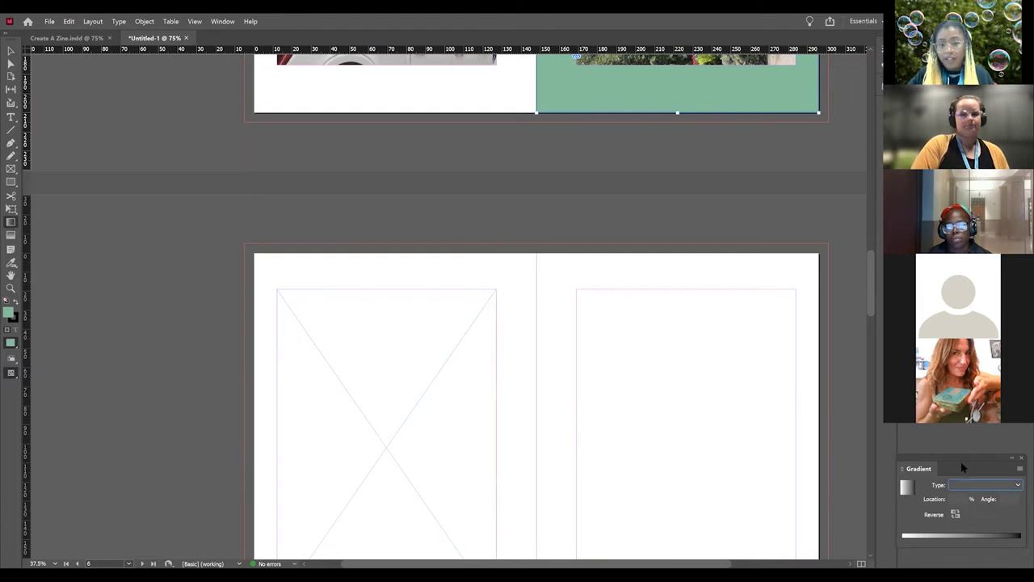
{"action": "left_click_drag", "start_coordinate": [962, 466], "coordinate": [962, 381]}
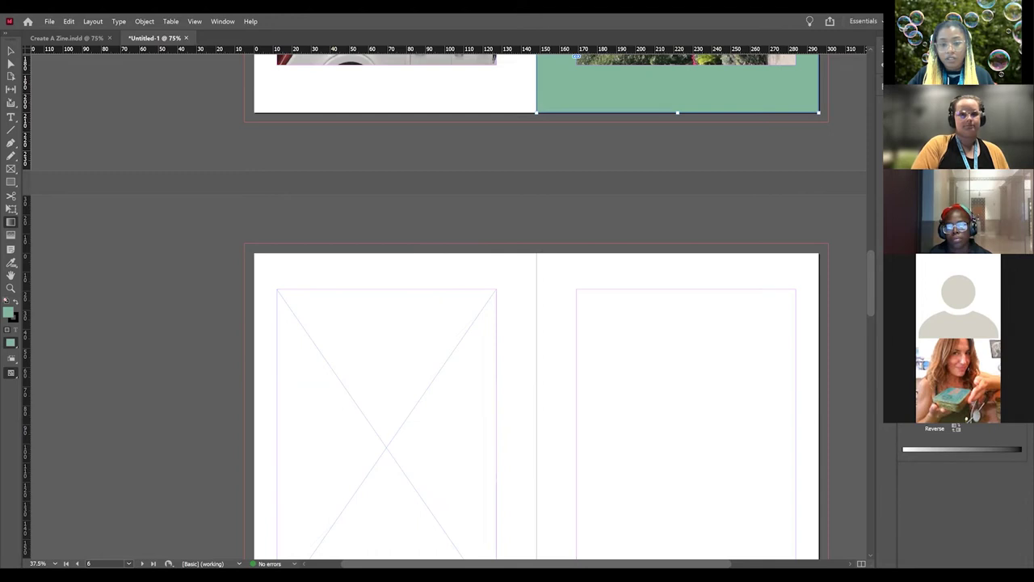
{"action": "left_click", "coordinate": [223, 21]}
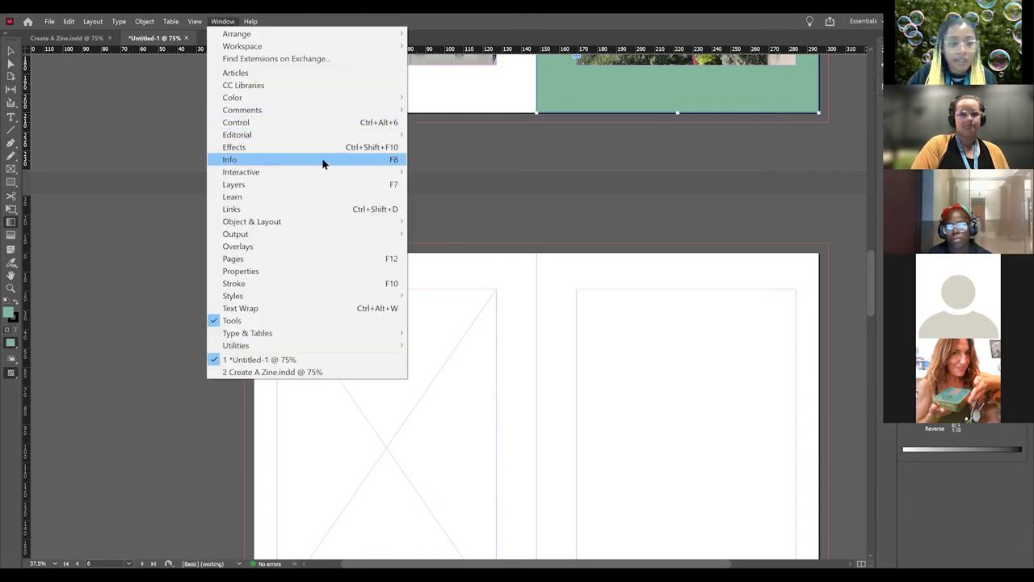
{"action": "mouse_move", "coordinate": [382, 99]}
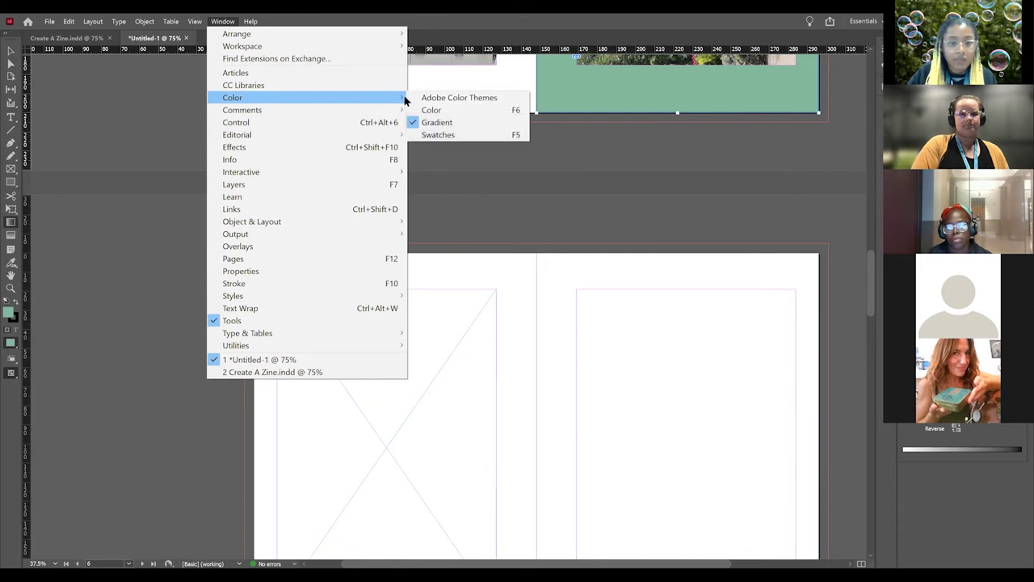
{"action": "left_click", "coordinate": [436, 135]}
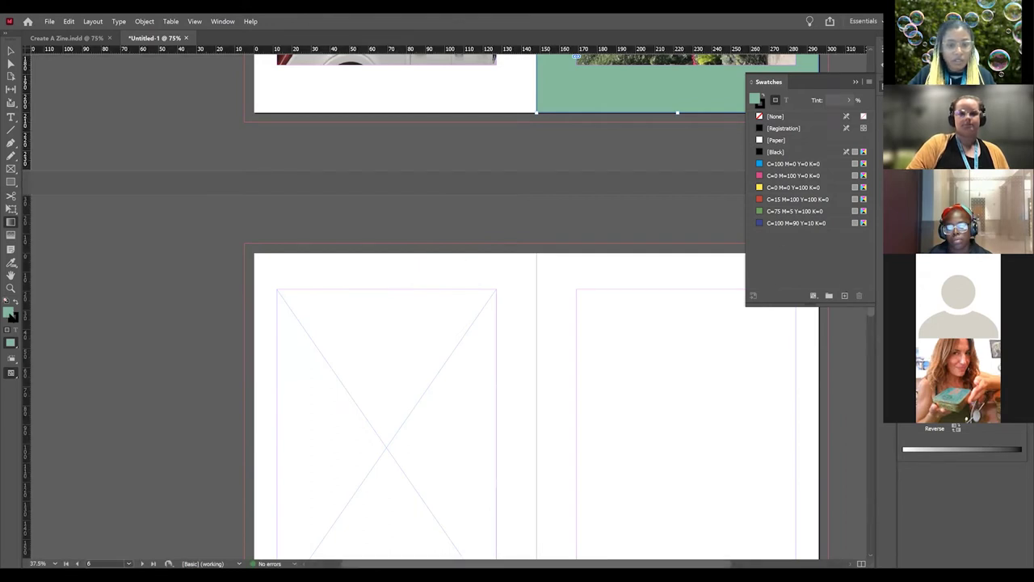
- Fill the page 5 rectangle with the purple #ac6fb8 and add it as CMYK swatch C=34 M=65 Y=0 K=0
{"action": "double_click", "coordinate": [10, 315]}
{"action": "left_click_drag", "start_coordinate": [389, 297], "coordinate": [379, 319]}
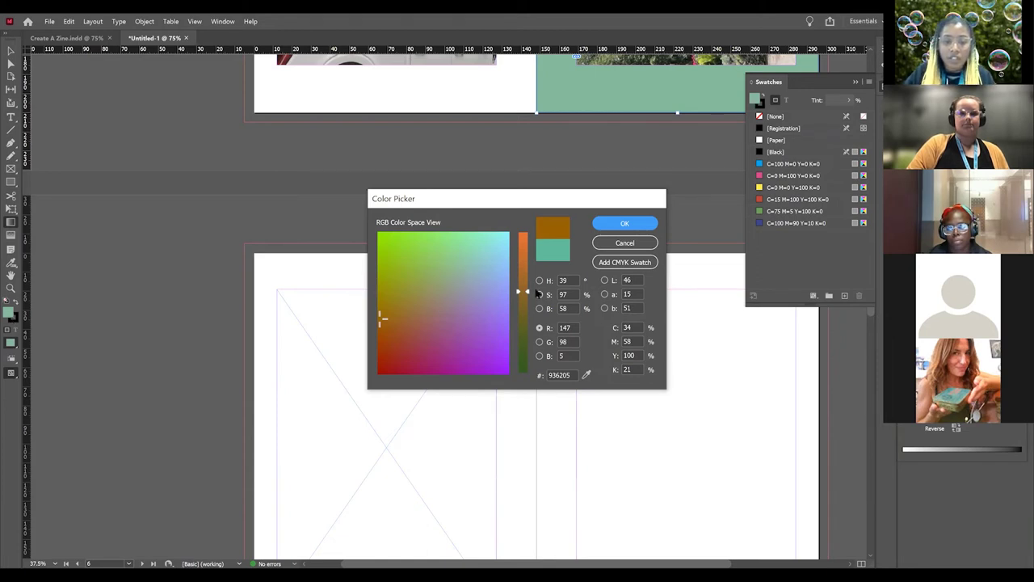
{"action": "left_click_drag", "start_coordinate": [526, 291], "coordinate": [526, 280]}
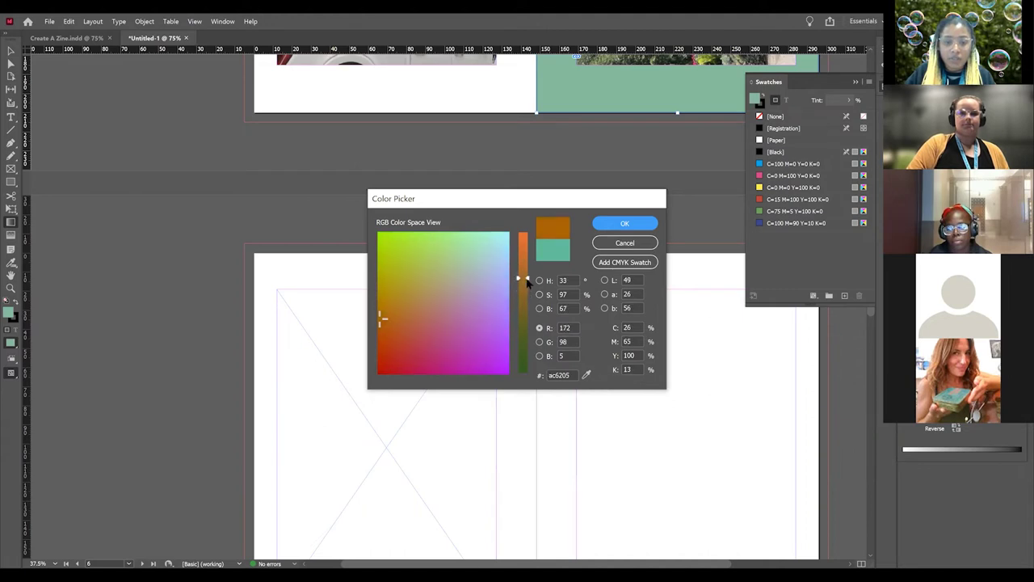
{"action": "left_click_drag", "start_coordinate": [468, 299], "coordinate": [473, 313]}
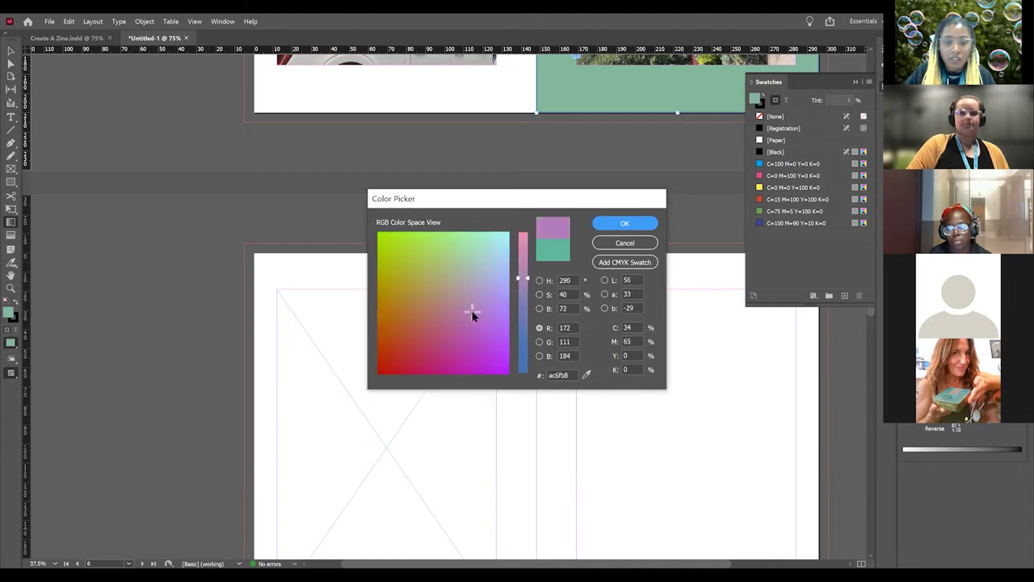
{"action": "left_click", "coordinate": [604, 265]}
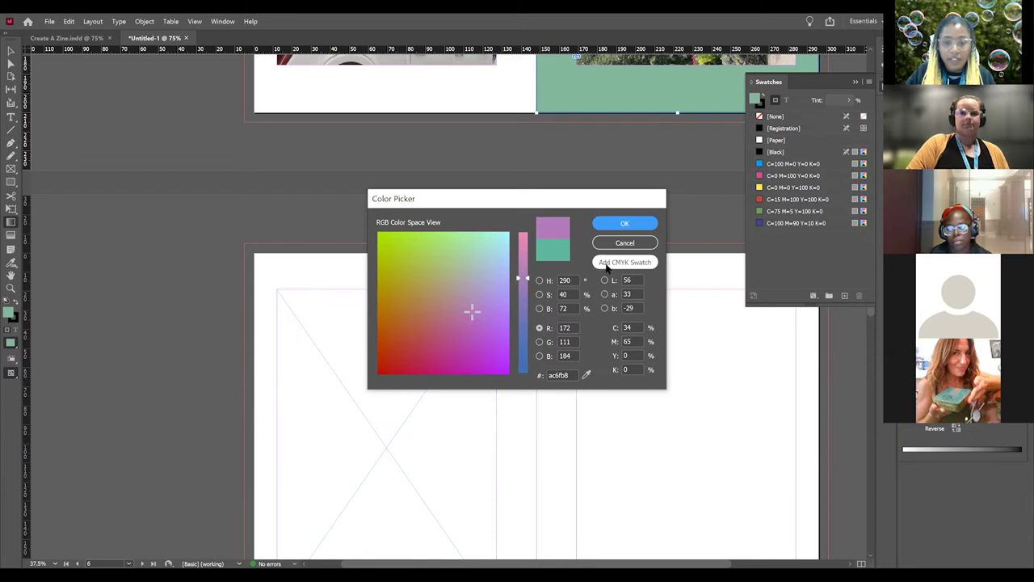
{"action": "left_click", "coordinate": [606, 266]}
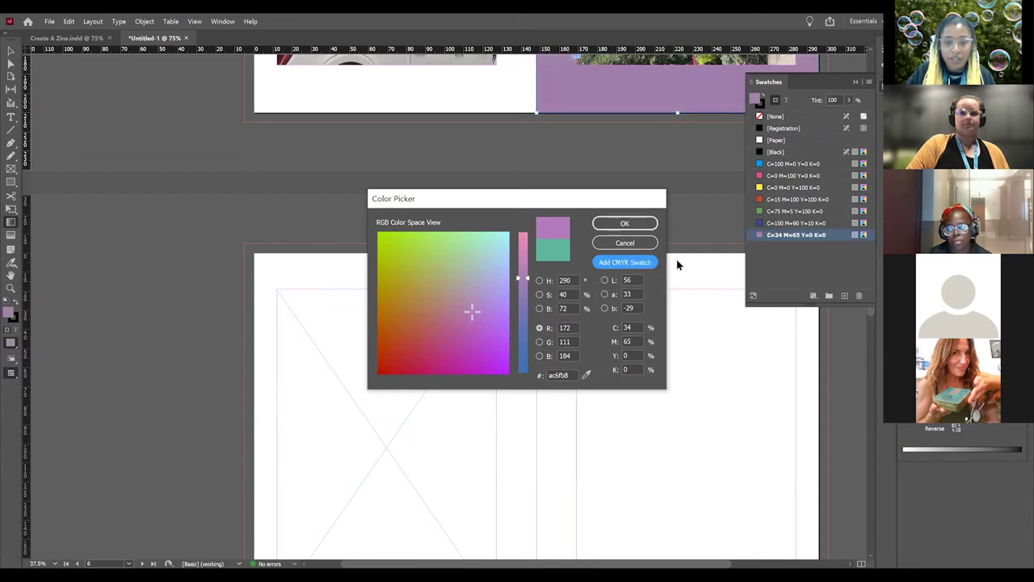
{"action": "left_click", "coordinate": [643, 227]}
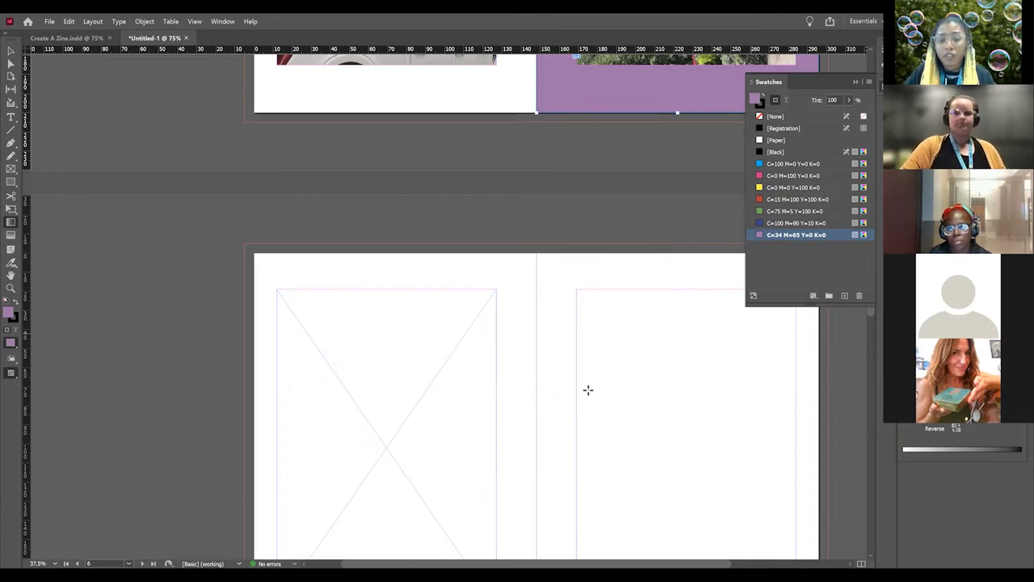
- Move the colour swatches over page 6 so that page 7 is uncovered
{"action": "scroll", "coordinate": [653, 393], "scroll_direction": "down", "scroll_amount": 1}
{"action": "scroll", "coordinate": [641, 376], "scroll_direction": "down", "scroll_amount": 1}
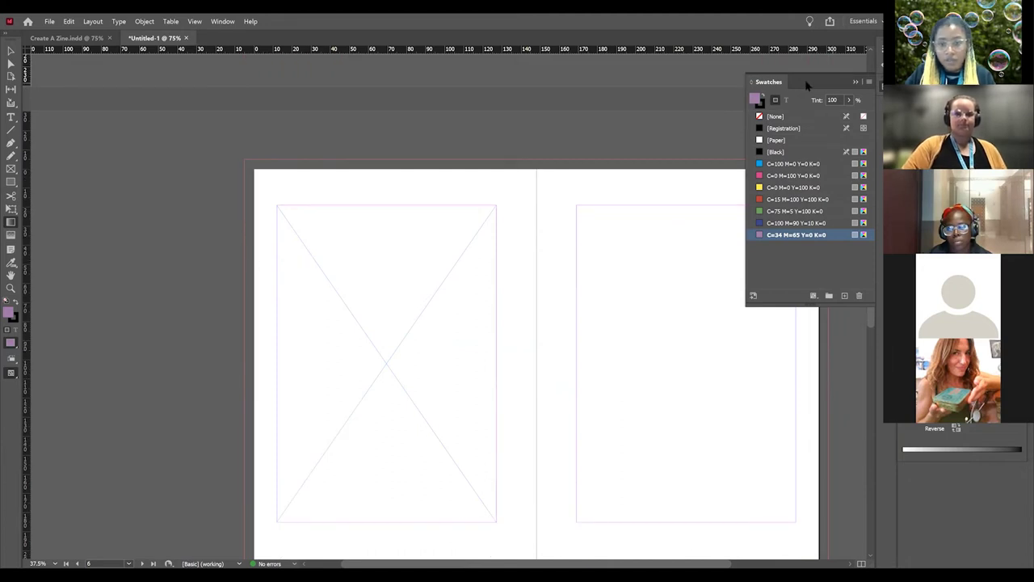
{"action": "left_click_drag", "start_coordinate": [805, 81], "coordinate": [278, 101]}
{"action": "scroll", "coordinate": [620, 218], "scroll_direction": "down", "scroll_amount": 1}
{"action": "scroll", "coordinate": [621, 218], "scroll_direction": "down", "scroll_amount": 1}
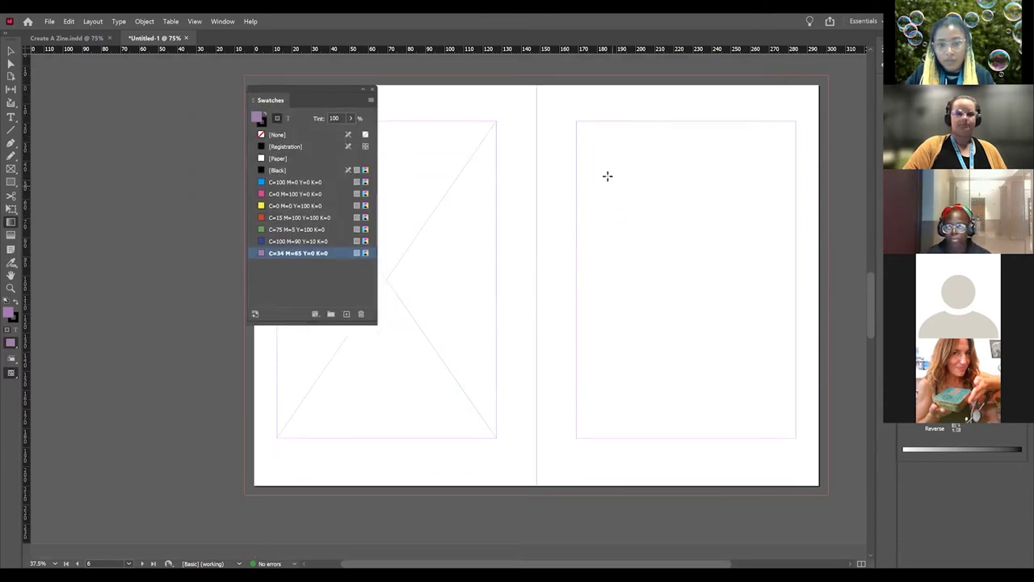
{"action": "key", "text": "ctrl+minus"}
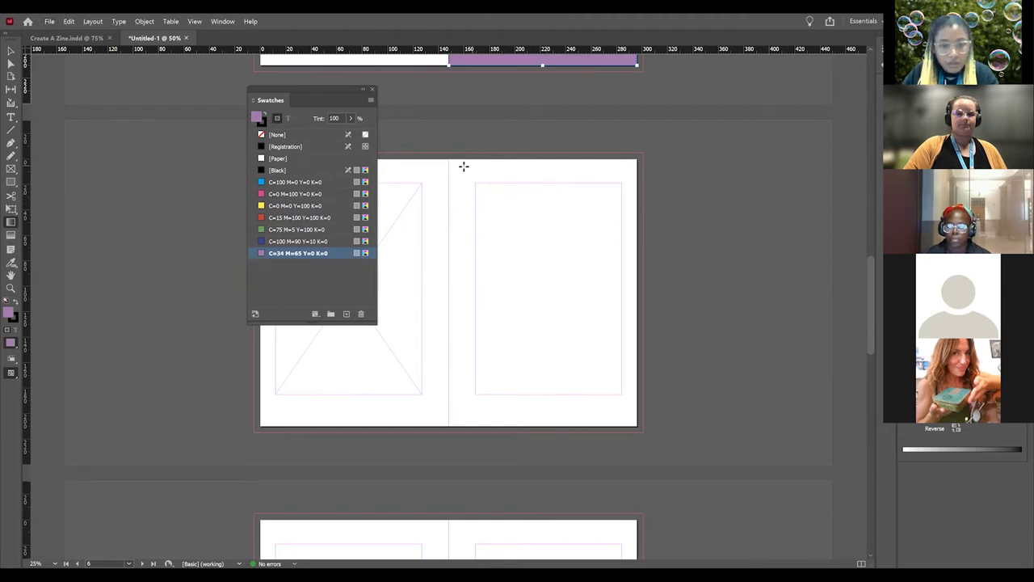
{"action": "key", "text": "ctrl+equal"}
{"action": "scroll", "coordinate": [516, 202], "scroll_direction": "down", "scroll_amount": 1}
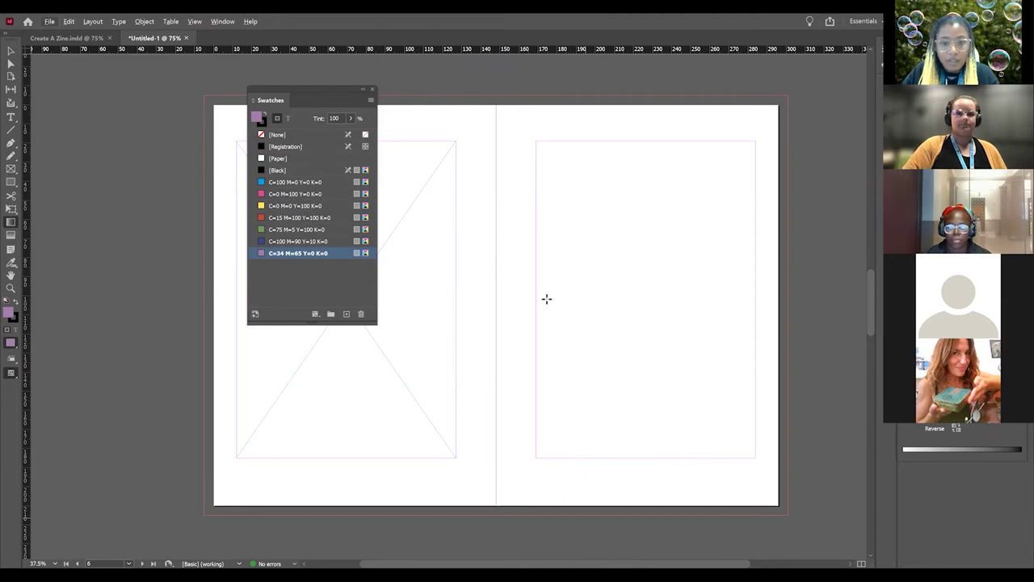
{"action": "scroll", "coordinate": [546, 298], "scroll_direction": "down", "scroll_amount": 1}
{"action": "scroll", "coordinate": [493, 91], "scroll_direction": "up", "scroll_amount": 1}
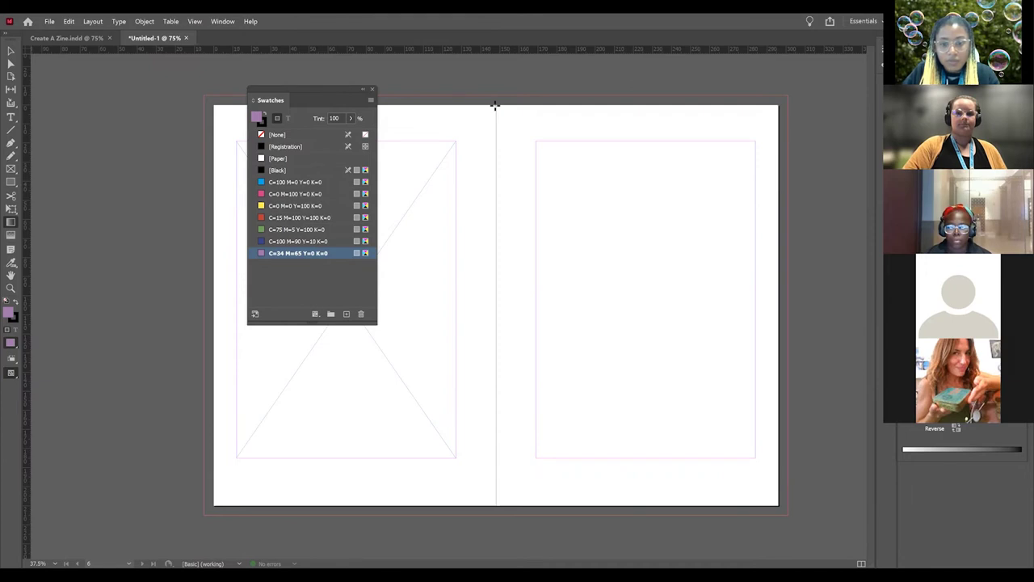
- Draw a rectangle covering the whole of page 7, from the spine's upper end to the opposite lower corner
{"action": "key", "text": "ctrl+z"}
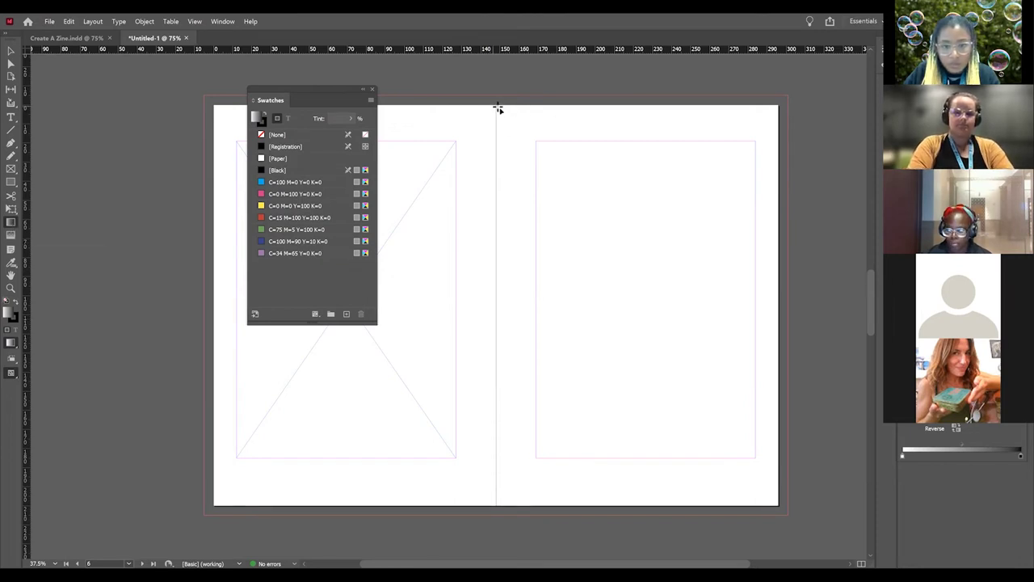
{"action": "left_click_drag", "start_coordinate": [496, 107], "coordinate": [755, 496]}
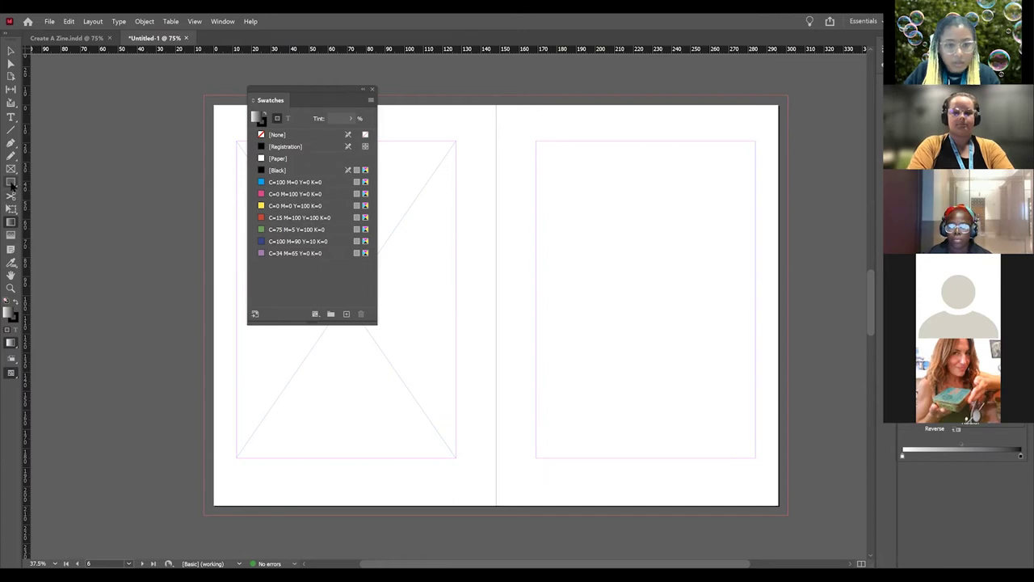
{"action": "left_click", "coordinate": [11, 183]}
{"action": "left_click_drag", "start_coordinate": [497, 106], "coordinate": [715, 398]}
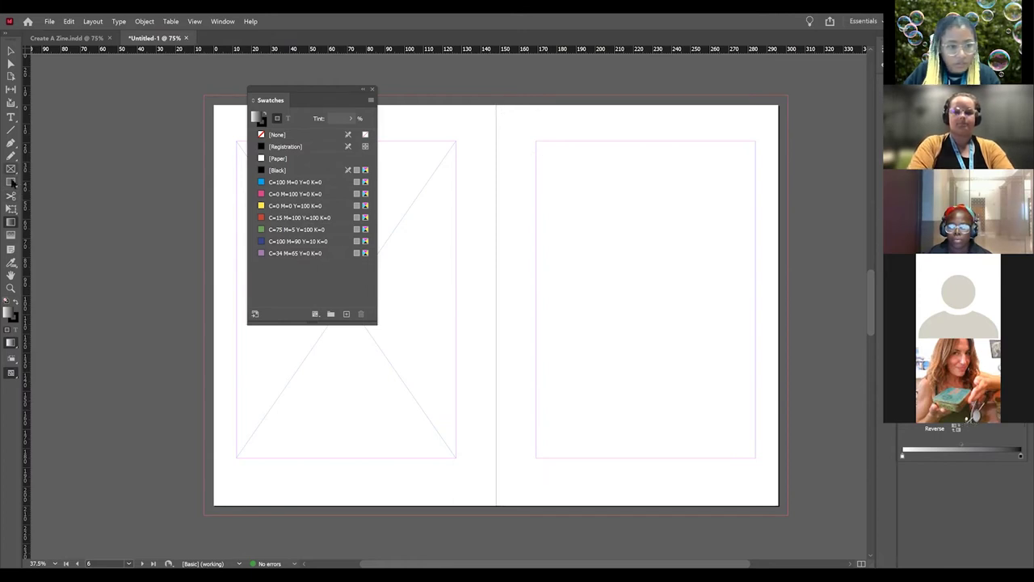
{"action": "left_click", "coordinate": [11, 182]}
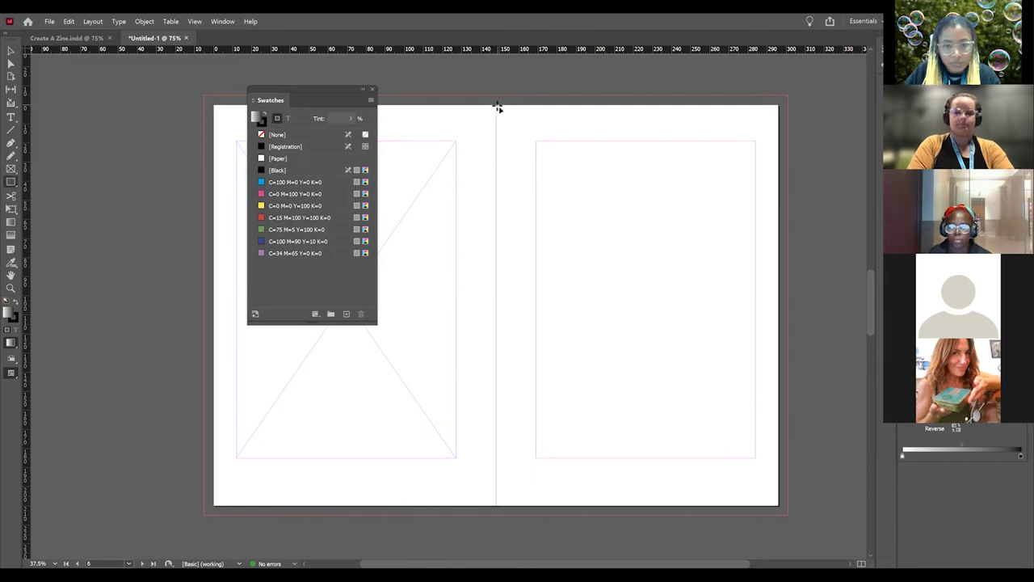
{"action": "left_click_drag", "start_coordinate": [494, 107], "coordinate": [775, 502]}
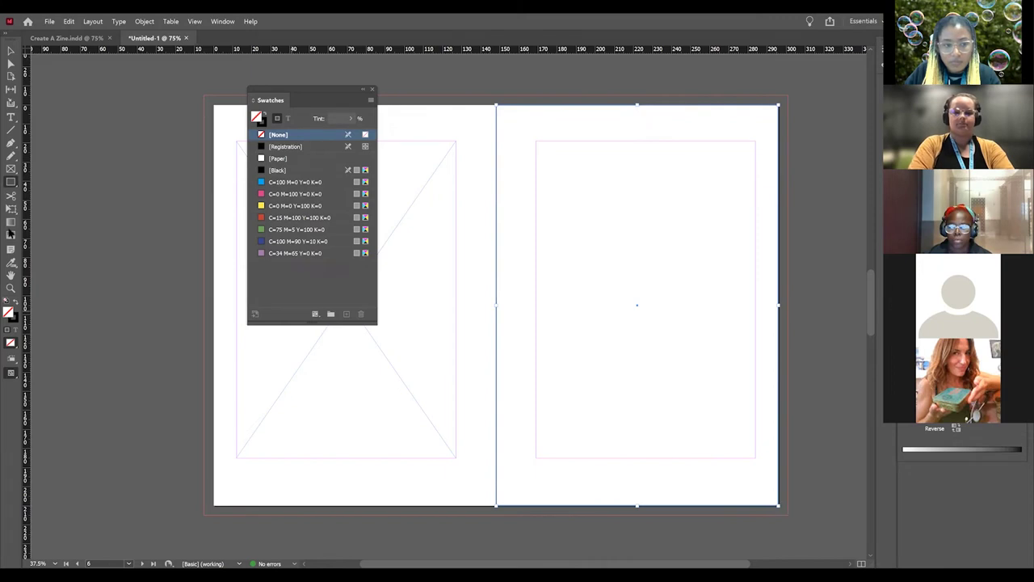
- Fill the page 7 rectangle with a white-to-black gradient and set its type to radial
{"action": "left_click", "coordinate": [11, 221]}
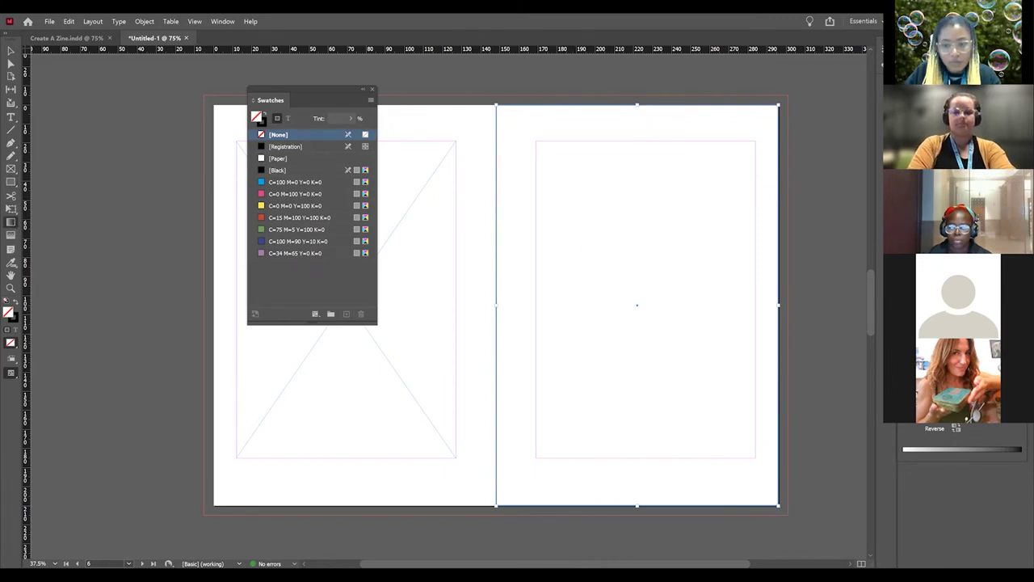
{"action": "key", "text": "."}
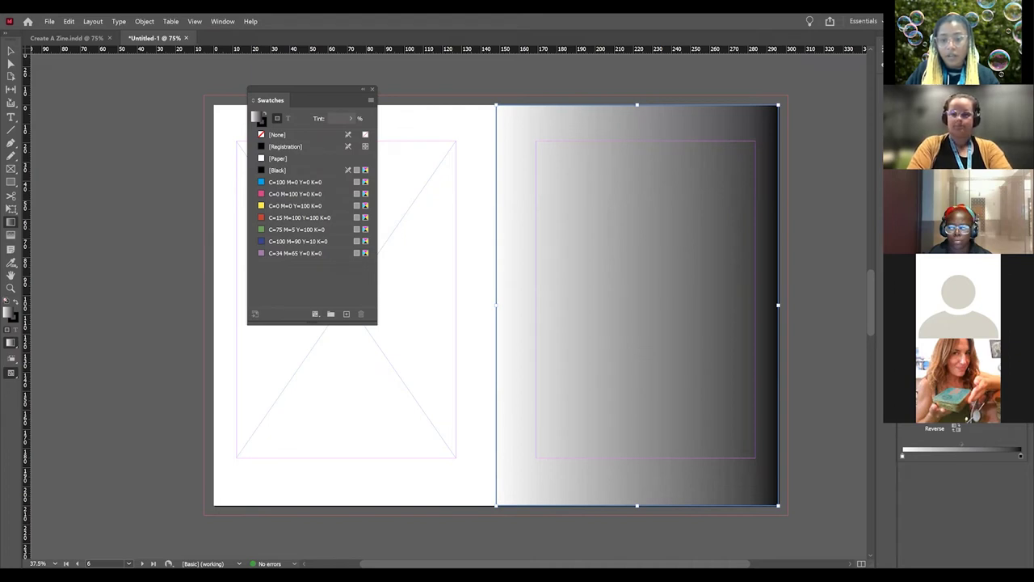
{"action": "left_click", "coordinate": [1015, 424]}
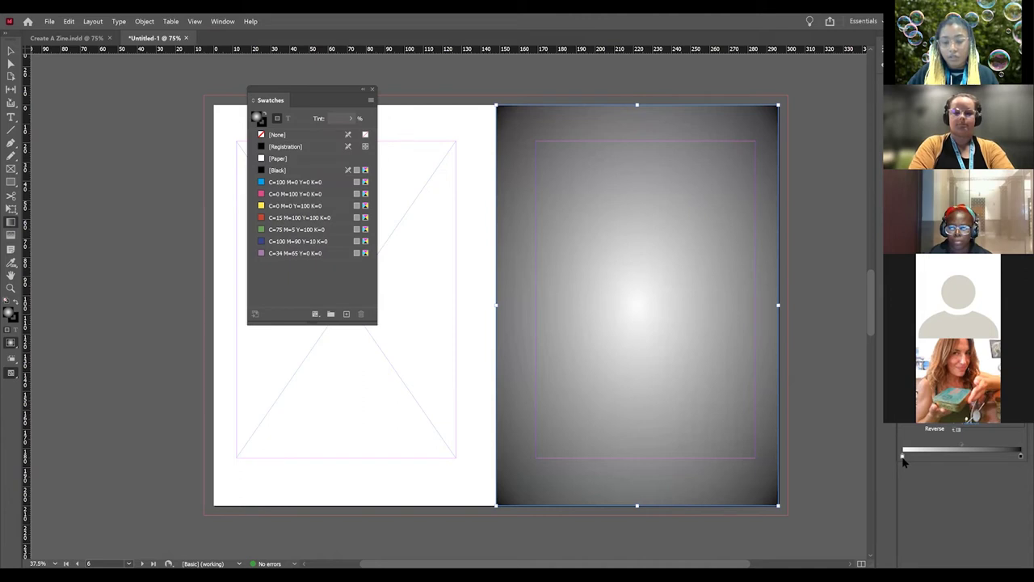
- Try the magenta swatch C=0 M=100 Y=0 K=0 and a linear gradient on the page 7 rectangle, and restore the radial gradient
{"action": "left_click", "coordinate": [280, 194]}
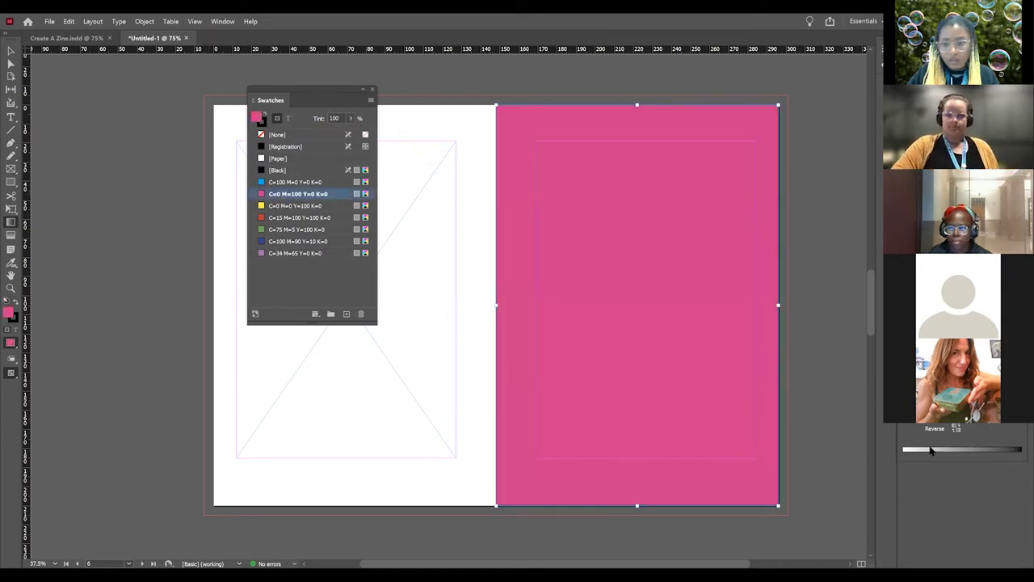
{"action": "left_click", "coordinate": [943, 457]}
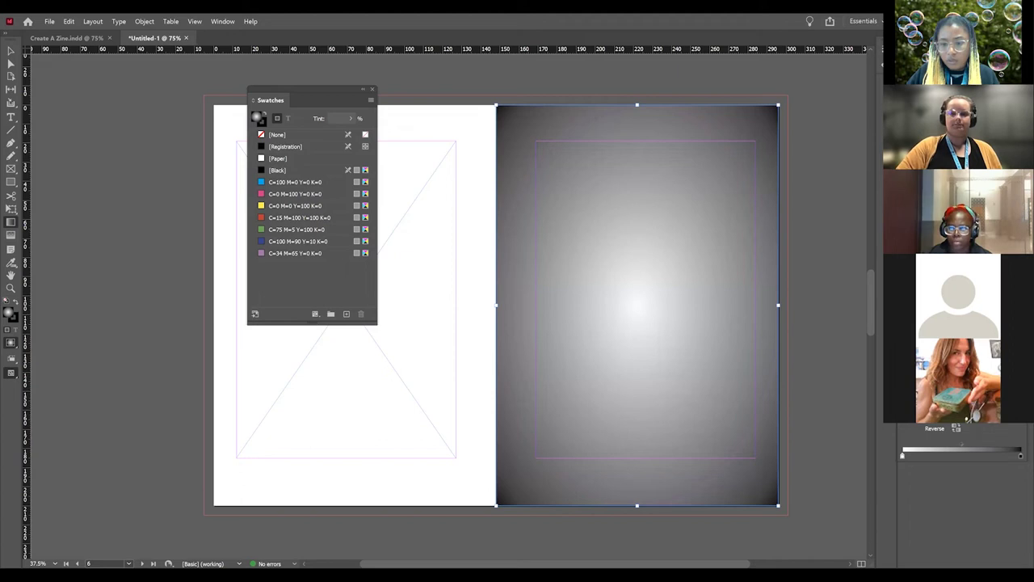
{"action": "left_click", "coordinate": [941, 404]}
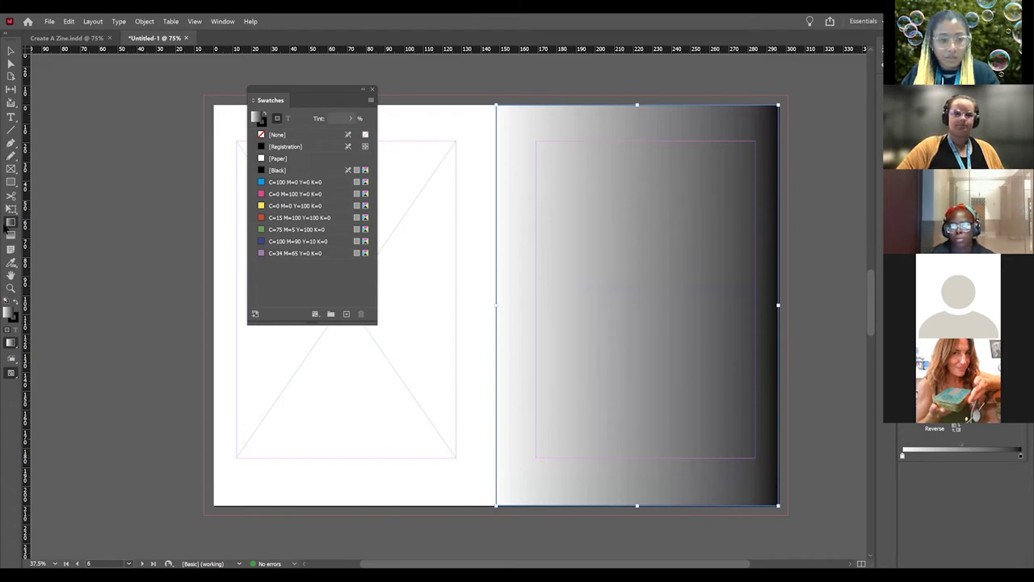
{"action": "key", "text": "ctrl+z"}
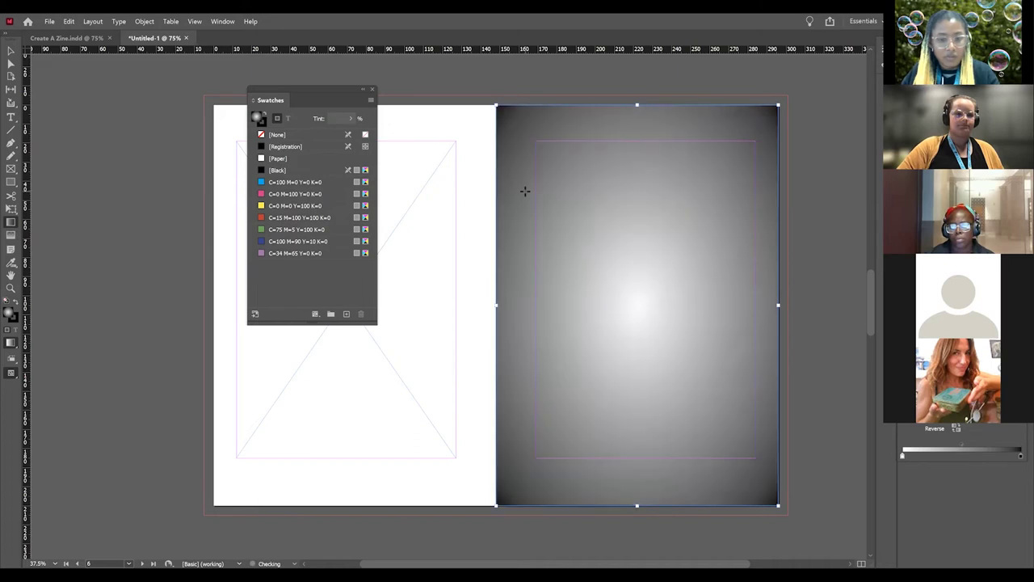
{"action": "key", "text": "ctrl+z"}
{"action": "key", "text": "ctrl+shift+z"}
- Shift the radial gradient's centre towards the rectangle's upper spine-side corner, and delete the rectangle from page 7
{"action": "key", "text": "g"}
{"action": "left_click_drag", "start_coordinate": [593, 212], "coordinate": [599, 214]}
{"action": "key", "text": "Delete"}
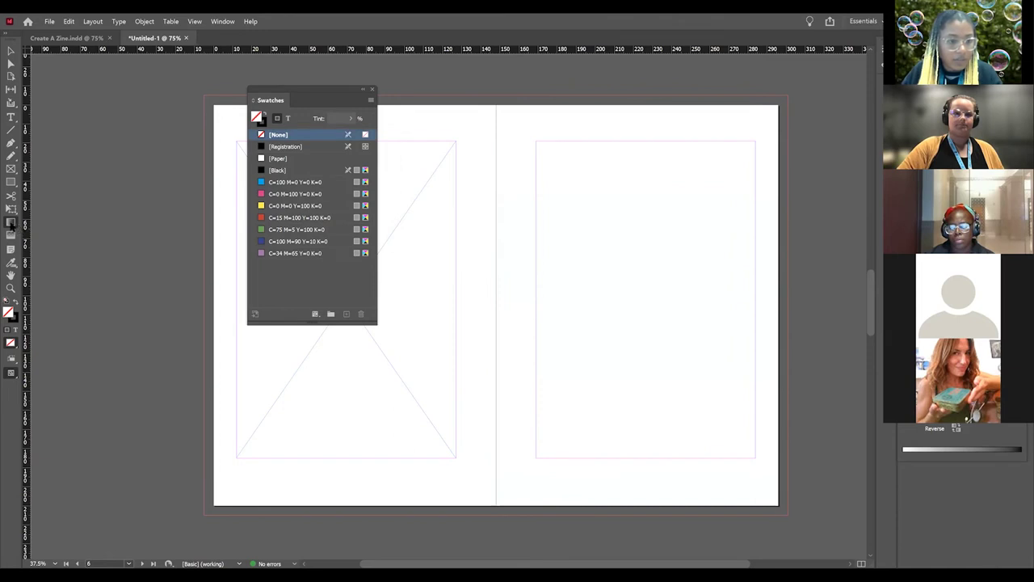
{"action": "left_click_drag", "start_coordinate": [535, 108], "coordinate": [659, 318]}
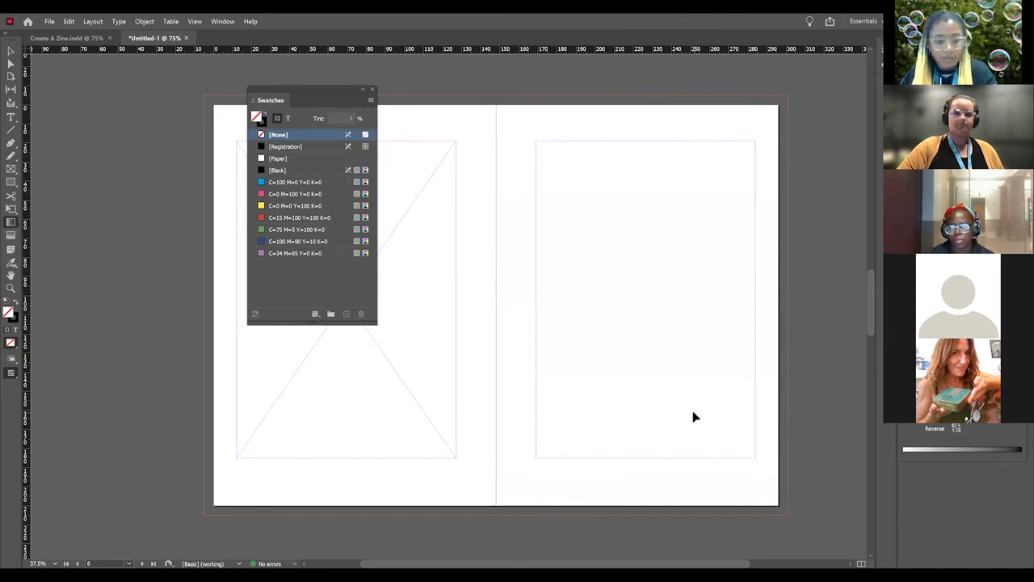
{"action": "key", "text": "ctrl+z"}
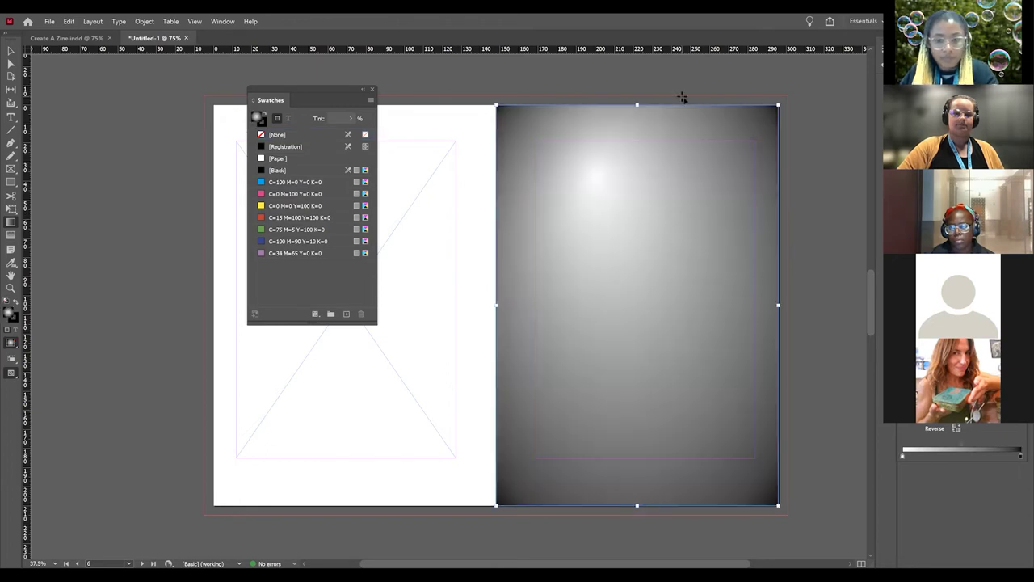
{"action": "key", "text": "Delete"}
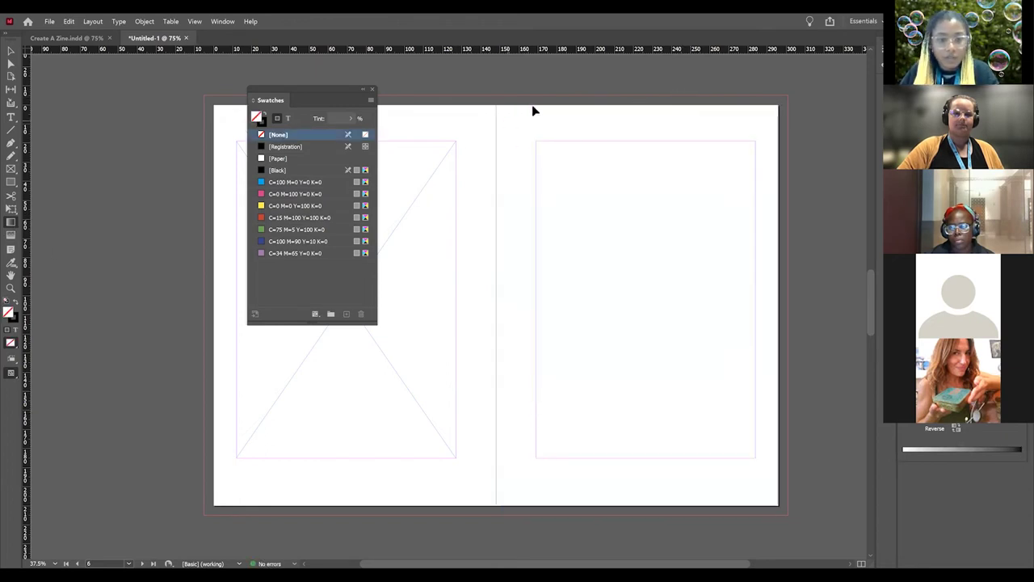
{"action": "left_click_drag", "start_coordinate": [496, 107], "coordinate": [775, 499]}
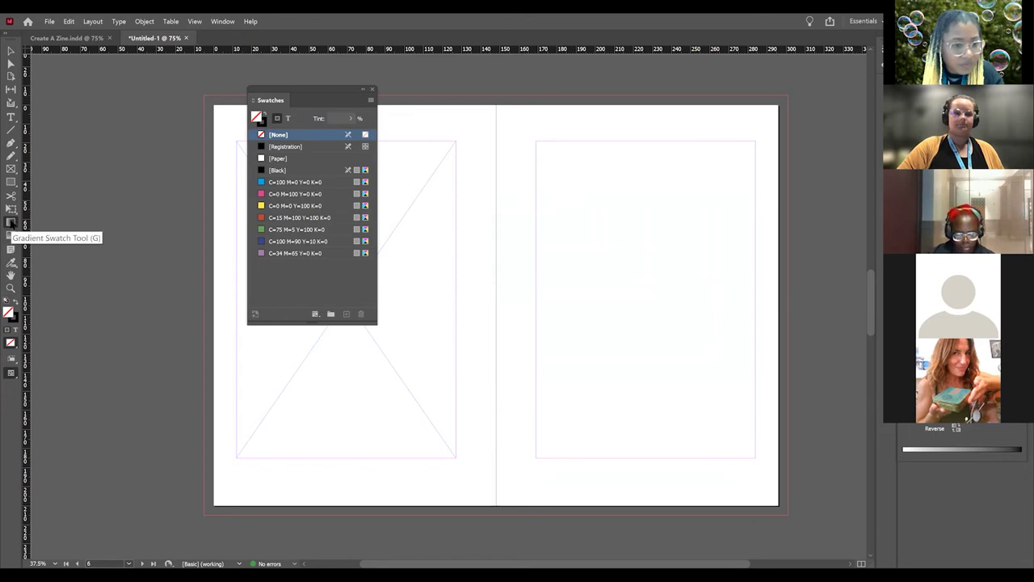
{"action": "left_click", "coordinate": [222, 21]}
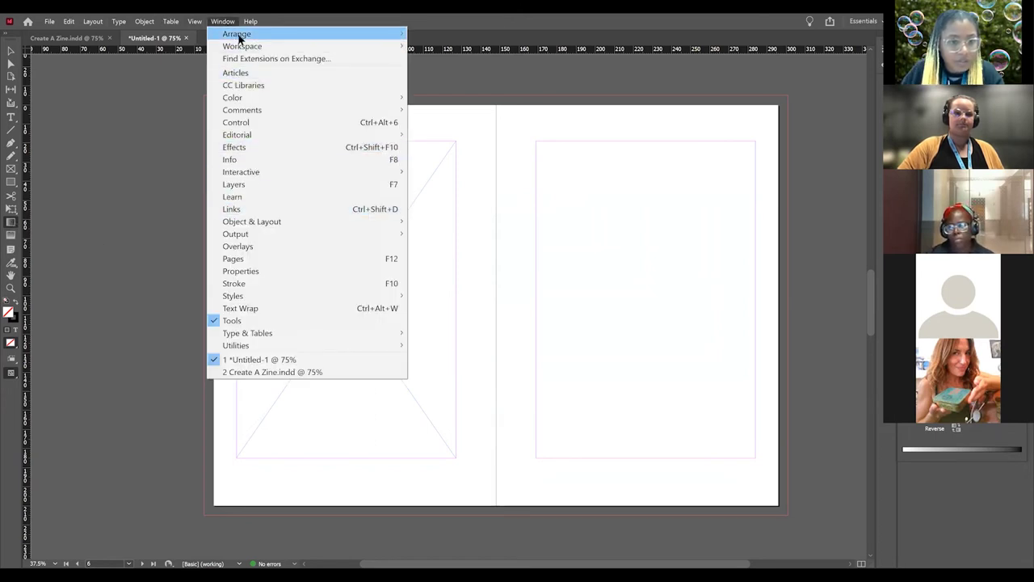
{"action": "mouse_move", "coordinate": [273, 97]}
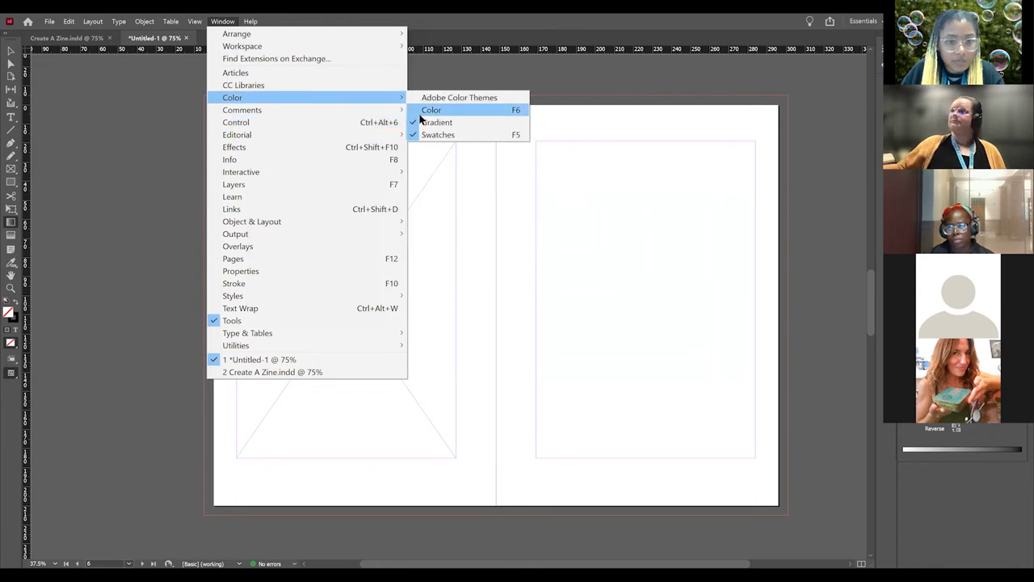
{"action": "left_click", "coordinate": [424, 132]}
{"action": "left_click", "coordinate": [222, 21]}
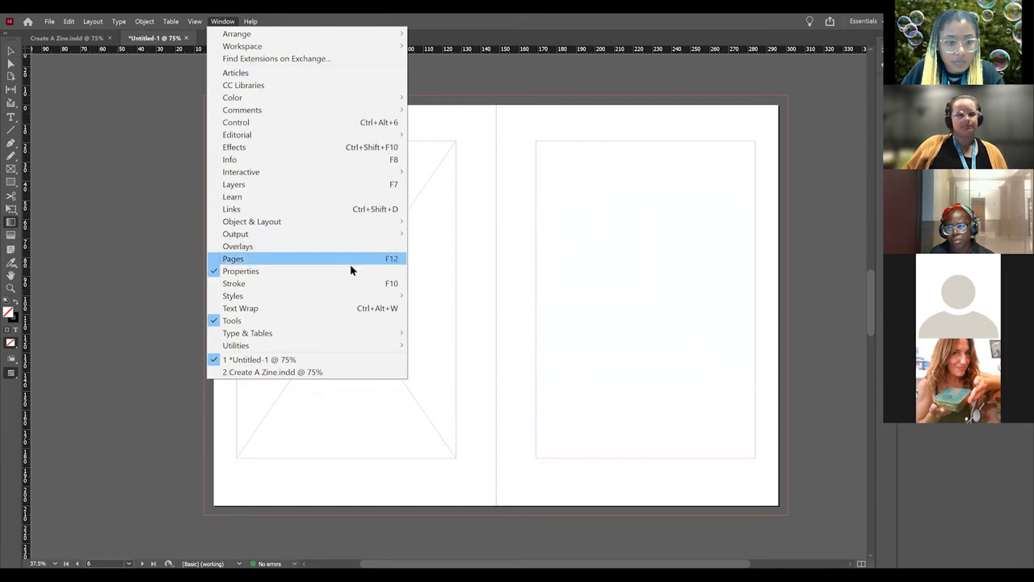
{"action": "mouse_move", "coordinate": [312, 101]}
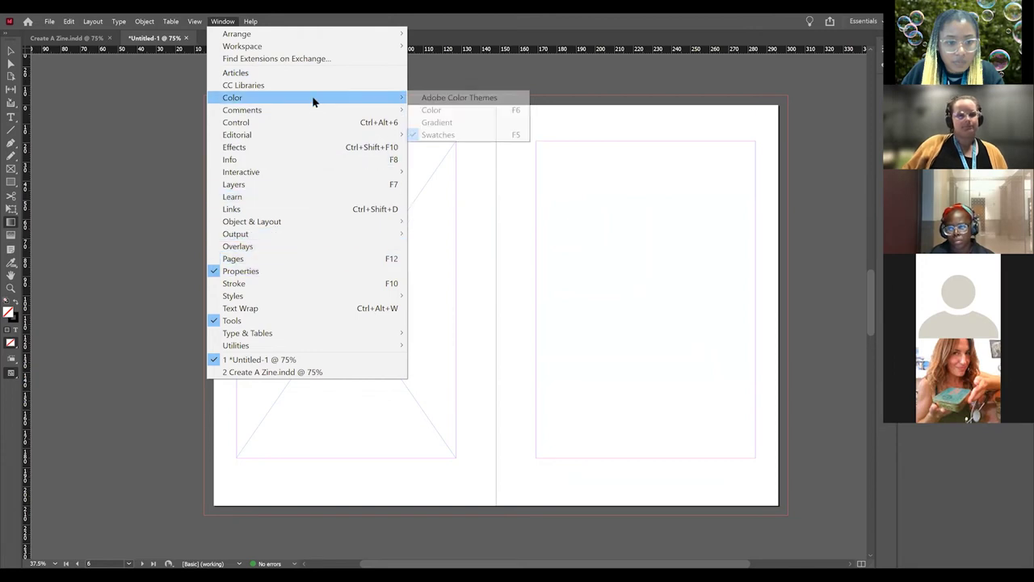
{"action": "left_click", "coordinate": [436, 122]}
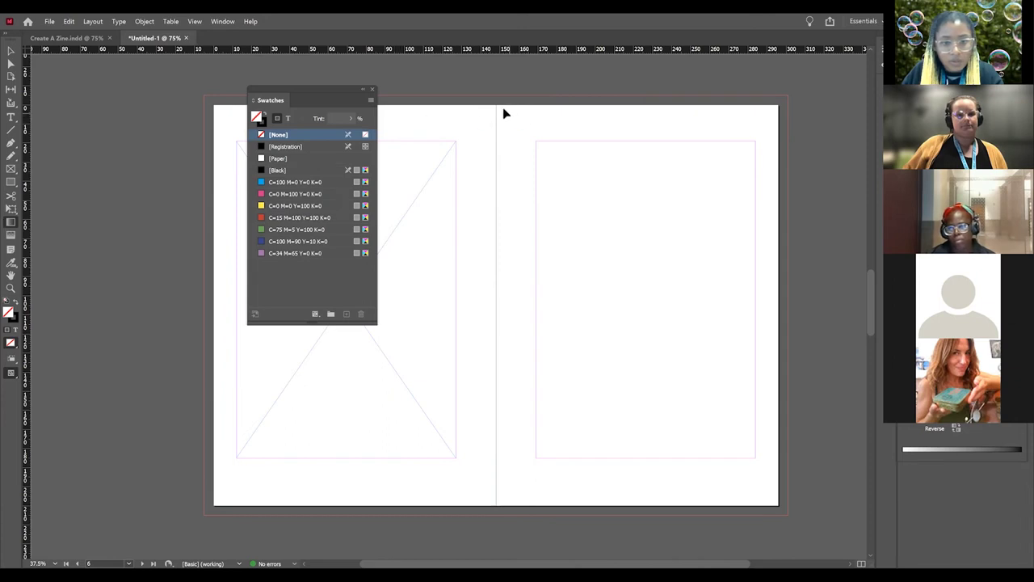
{"action": "left_click_drag", "start_coordinate": [498, 110], "coordinate": [780, 504]}
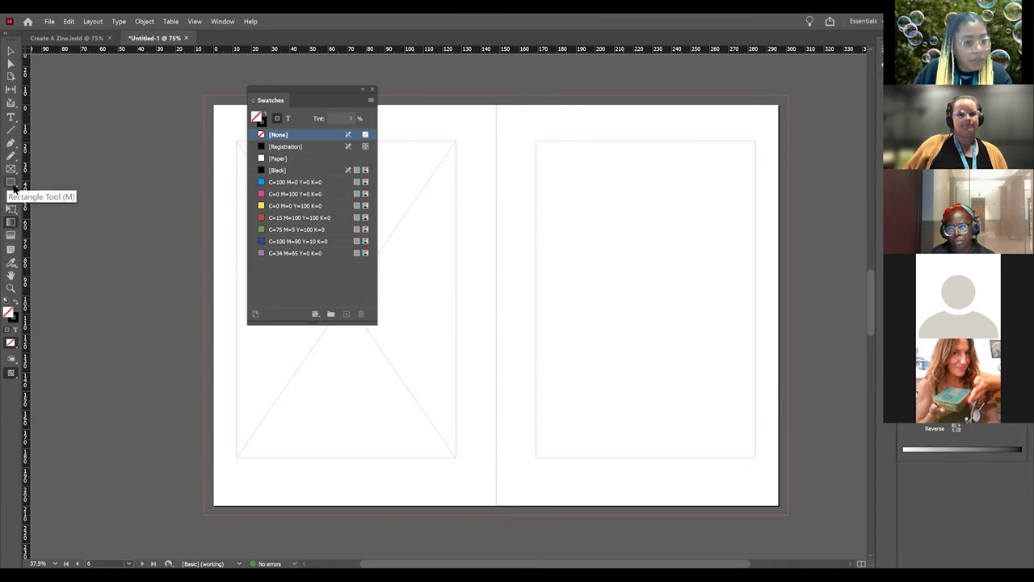
- Draw a new rectangle covering the whole of page 7 and fill it with the white-to-black radial gradient
{"action": "left_click", "coordinate": [13, 188]}
{"action": "left_click_drag", "start_coordinate": [496, 107], "coordinate": [751, 481]}
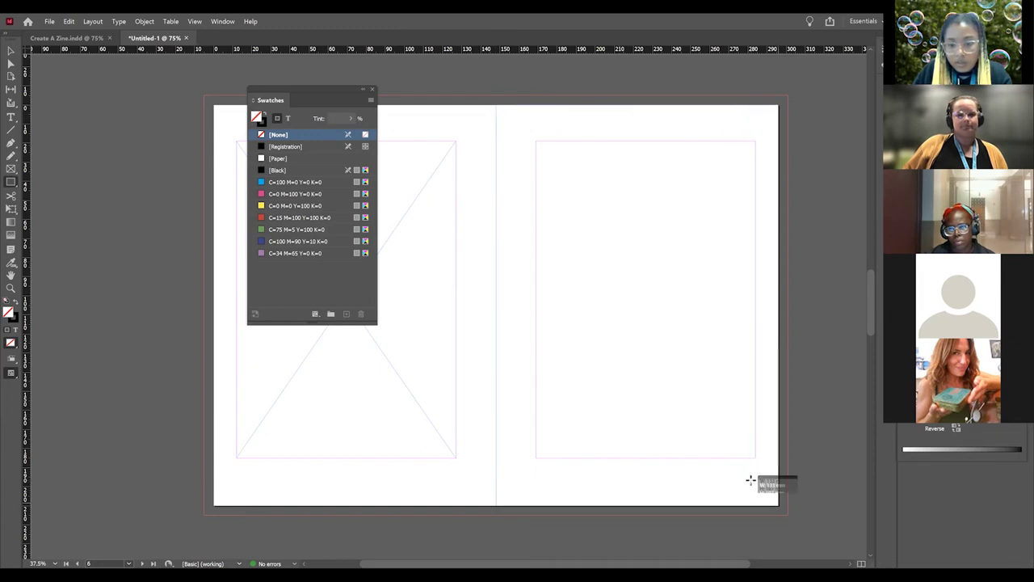
{"action": "left_click_drag", "start_coordinate": [750, 481], "coordinate": [779, 506]}
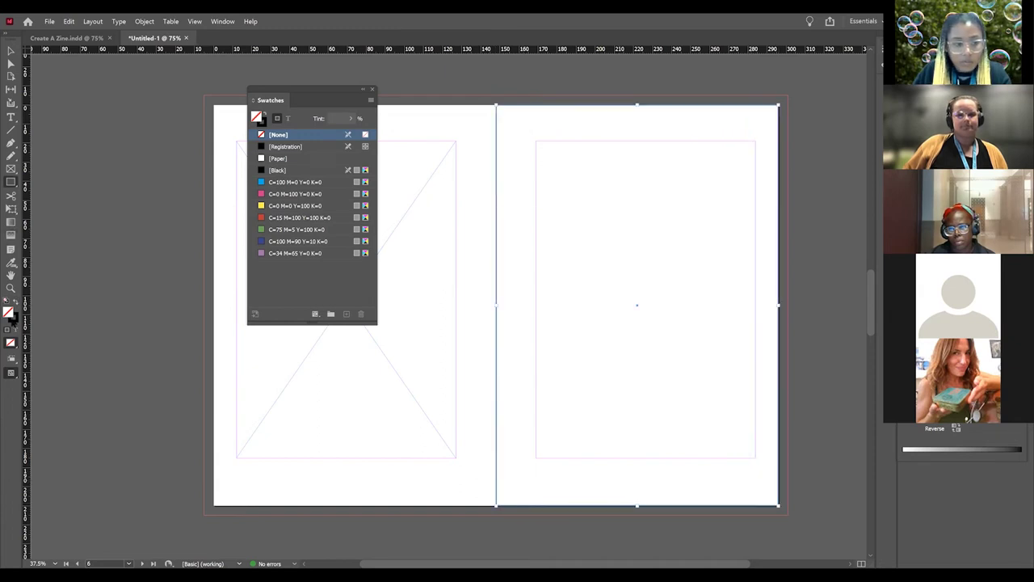
{"action": "key", "text": "period"}
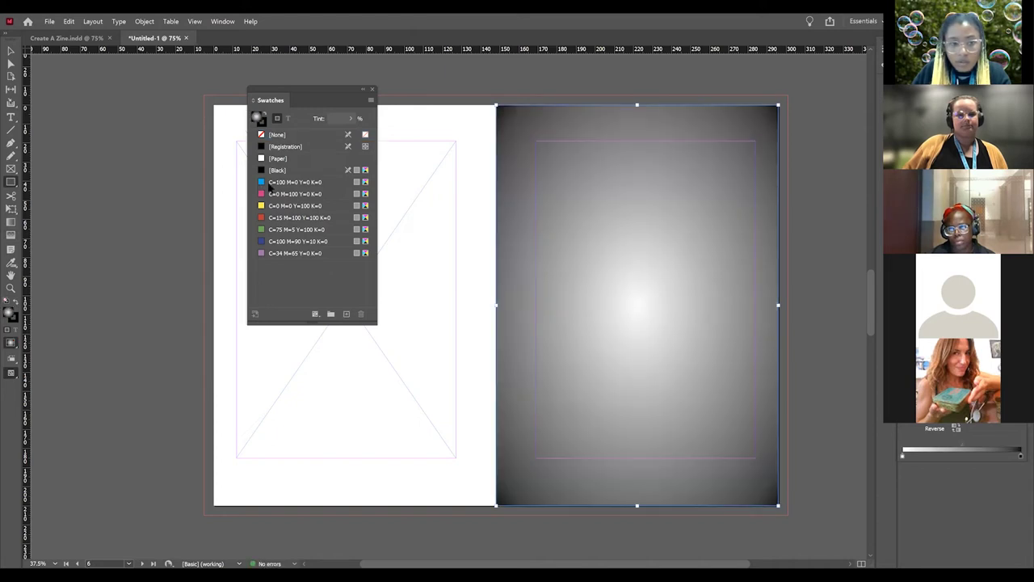
- Recolour the page 7 gradient with swatch C=100 M=0 Y=0 K=0 at its centre and C=34 M=65 Y=0 K=0 at its outer end
{"action": "left_click_drag", "start_coordinate": [270, 185], "coordinate": [904, 458]}
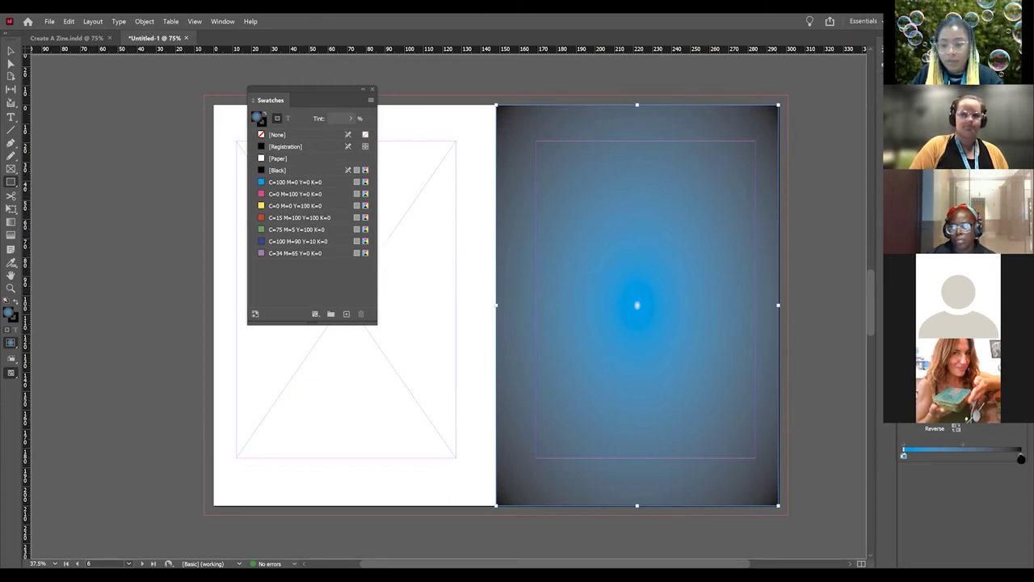
{"action": "left_click", "coordinate": [1021, 458]}
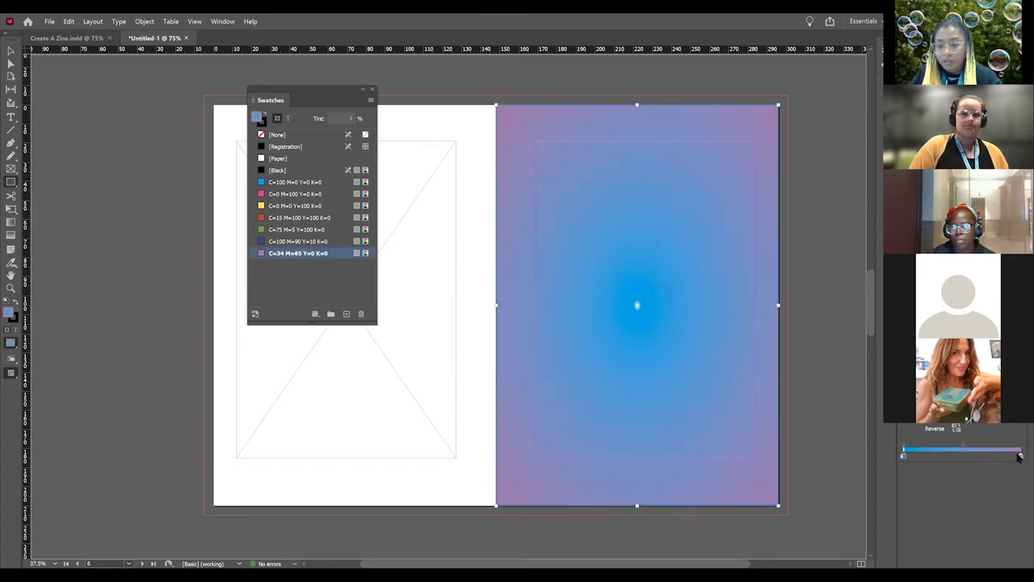
{"action": "mouse_move", "coordinate": [1018, 457]}
{"action": "left_mouse_down"}
{"action": "mouse_move", "coordinate": [996, 459]}
{"action": "mouse_move", "coordinate": [1020, 457]}
{"action": "left_mouse_up"}
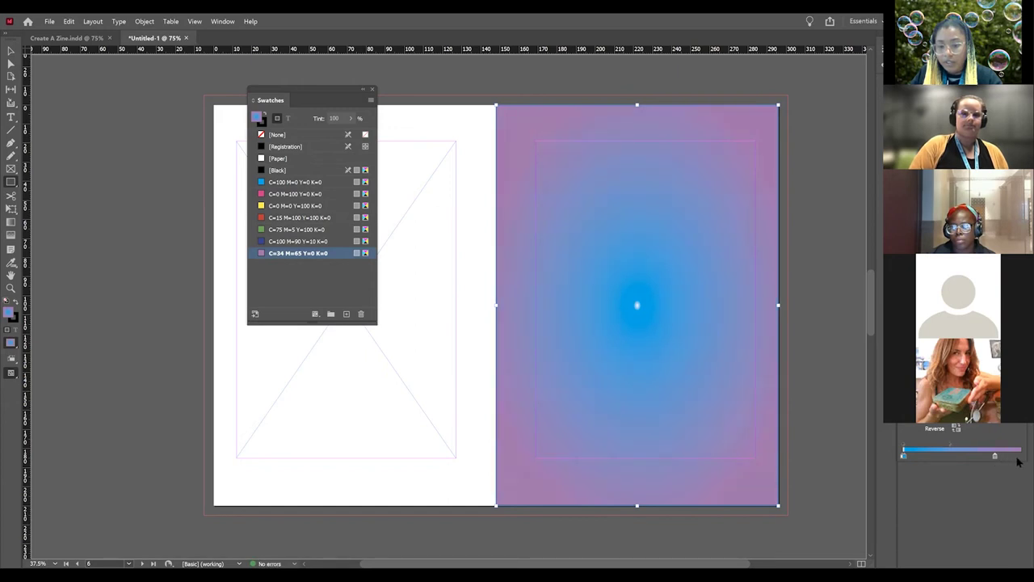
{"action": "left_click", "coordinate": [904, 455]}
{"action": "mouse_move", "coordinate": [904, 455]}
{"action": "left_mouse_down"}
{"action": "mouse_move", "coordinate": [933, 457]}
{"action": "mouse_move", "coordinate": [904, 457]}
{"action": "left_mouse_up"}
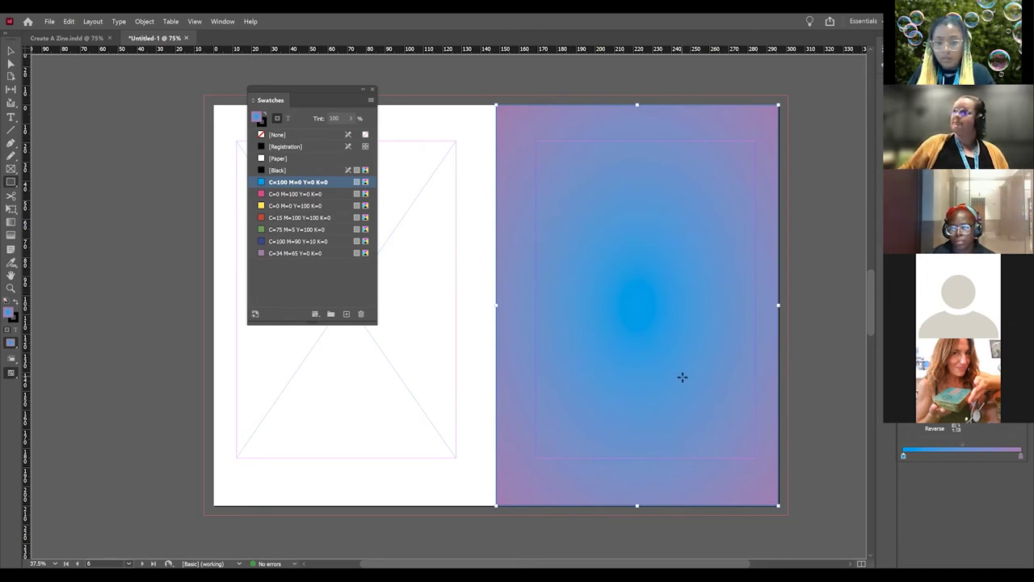
- Draw a text frame across the middle of page 7, over the blue-to-purple gradient
{"action": "scroll", "coordinate": [682, 375], "scroll_direction": "down", "scroll_amount": 5}
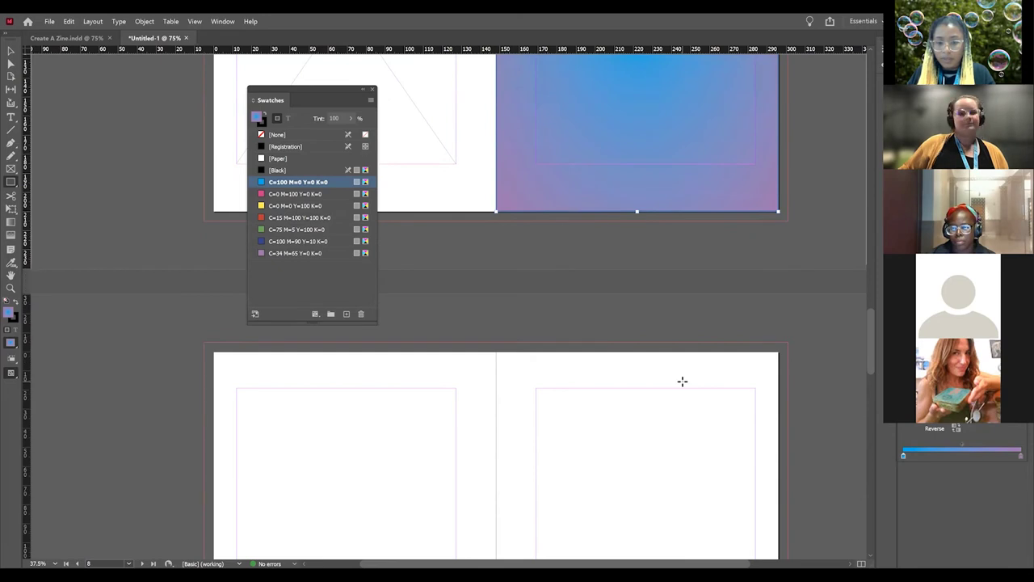
{"action": "scroll", "coordinate": [682, 388], "scroll_direction": "up", "scroll_amount": 7}
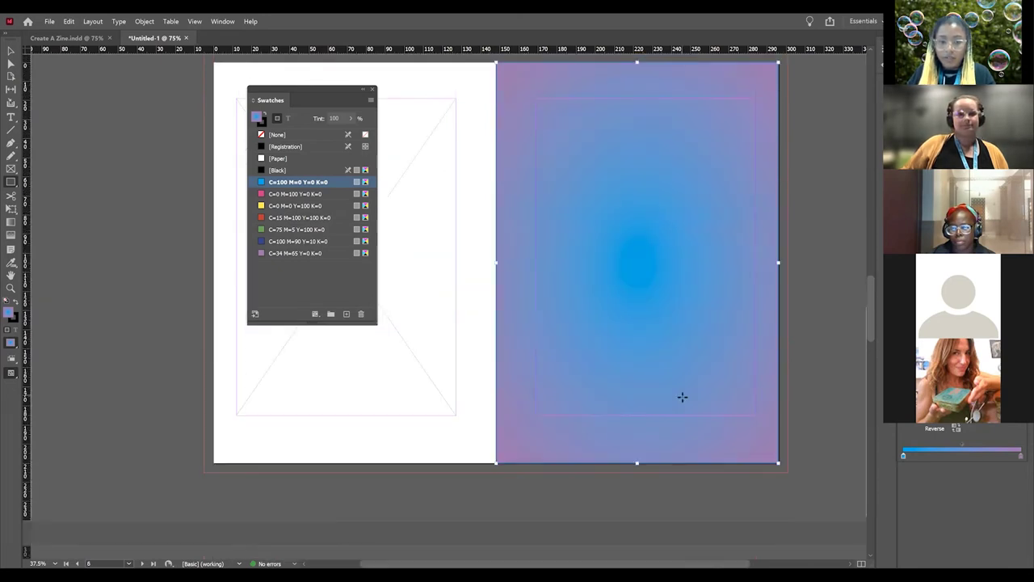
{"action": "scroll", "coordinate": [682, 396], "scroll_direction": "down", "scroll_amount": 2}
{"action": "scroll", "coordinate": [682, 397], "scroll_direction": "down", "scroll_amount": 2}
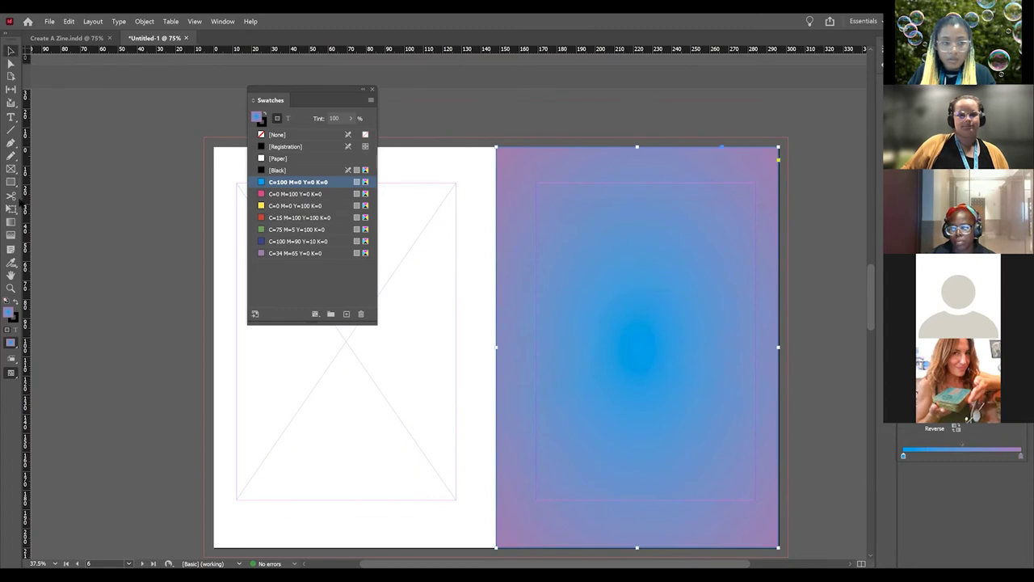
{"action": "left_click", "coordinate": [13, 119]}
{"action": "left_click_drag", "start_coordinate": [519, 282], "coordinate": [738, 396]}
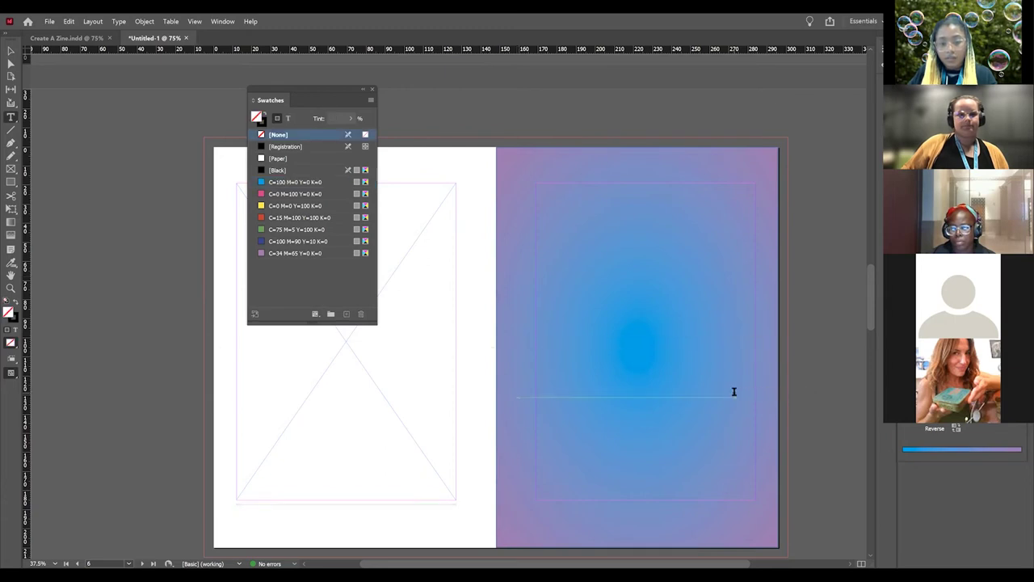
- Draw a text frame spanning the side margins in the upper part of page 9 and enter "St. Louis Public Library"
{"action": "scroll", "coordinate": [551, 374], "scroll_direction": "up", "scroll_amount": 3}
{"action": "scroll", "coordinate": [551, 374], "scroll_direction": "down", "scroll_amount": 10}
{"action": "scroll", "coordinate": [551, 374], "scroll_direction": "down", "scroll_amount": 2}
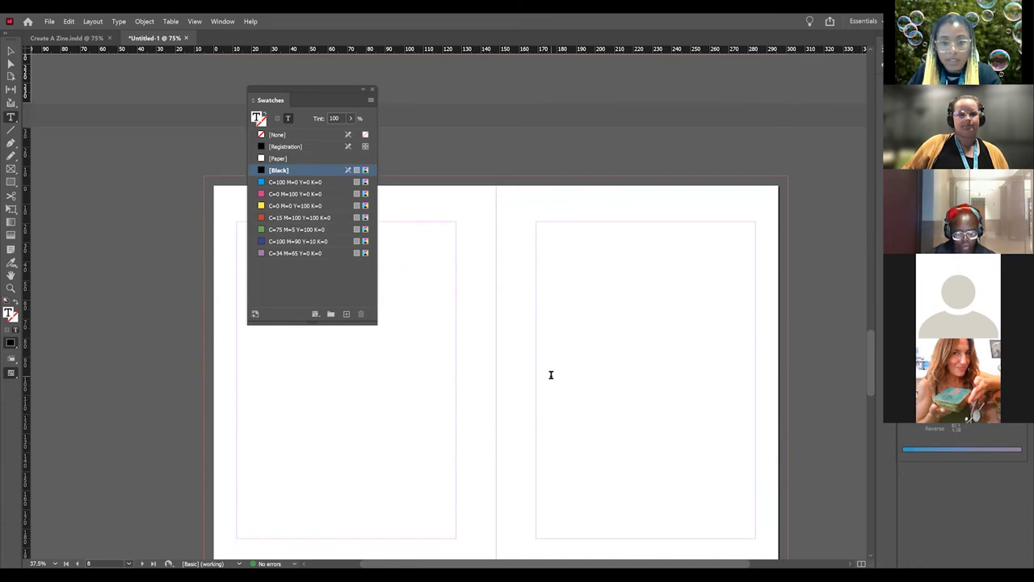
{"action": "scroll", "coordinate": [538, 180], "scroll_direction": "down", "scroll_amount": 2}
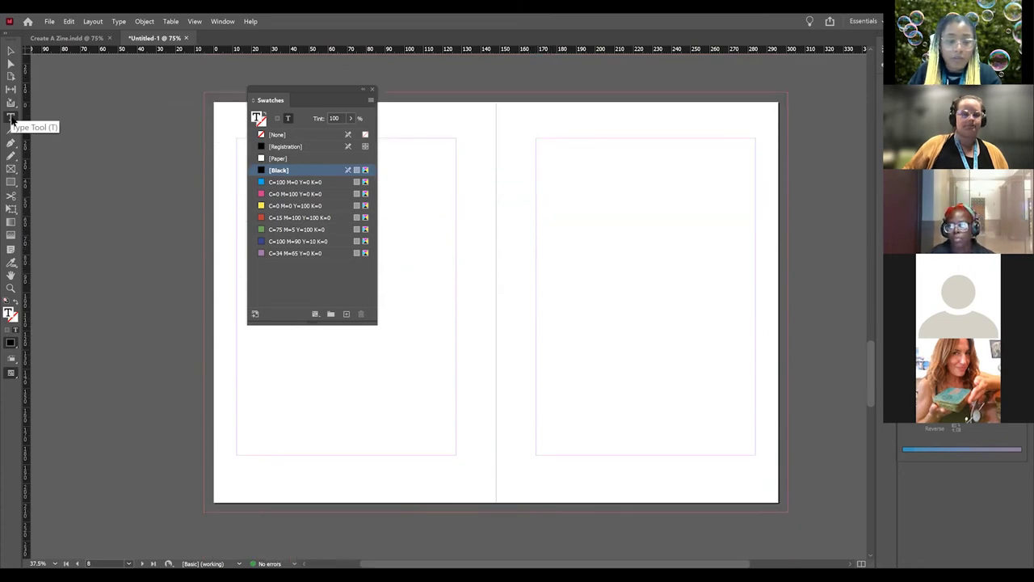
{"action": "left_click_drag", "start_coordinate": [546, 172], "coordinate": [753, 216]}
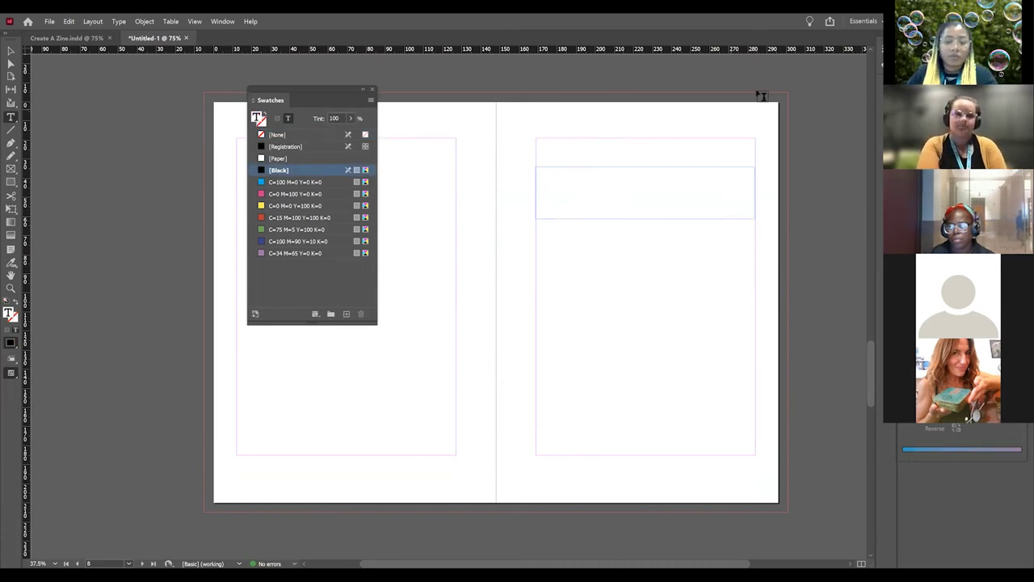
{"action": "type", "text": "St"}
{"action": "type", "text": "a"}
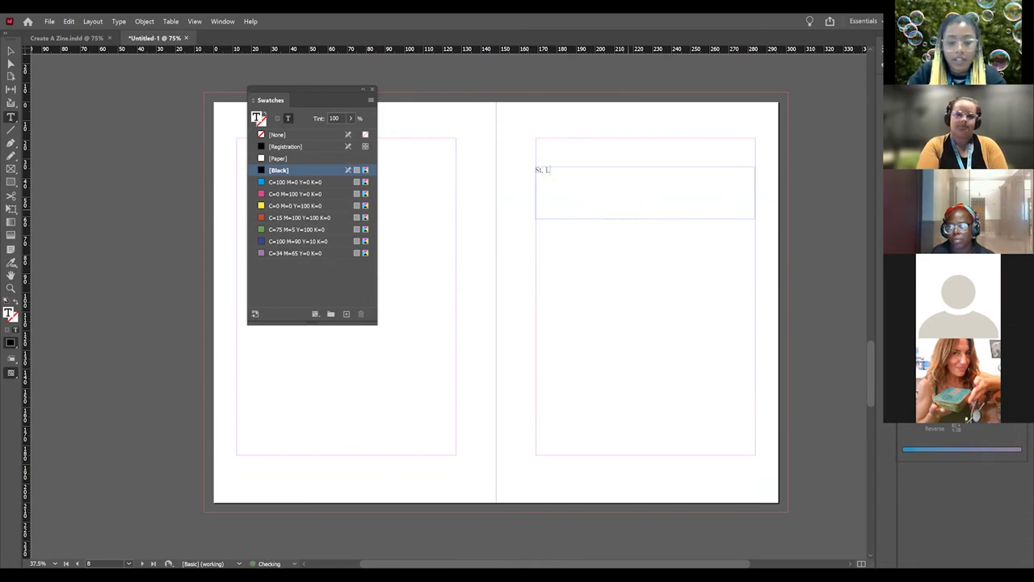
{"action": "type", "text": " Louis"}
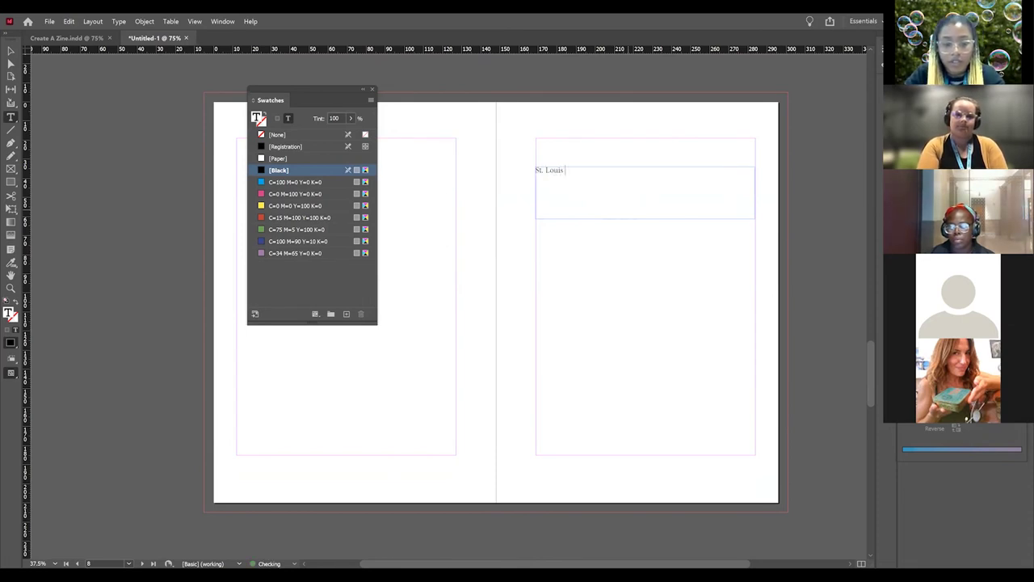
{"action": "type", "text": " Public Lib"}
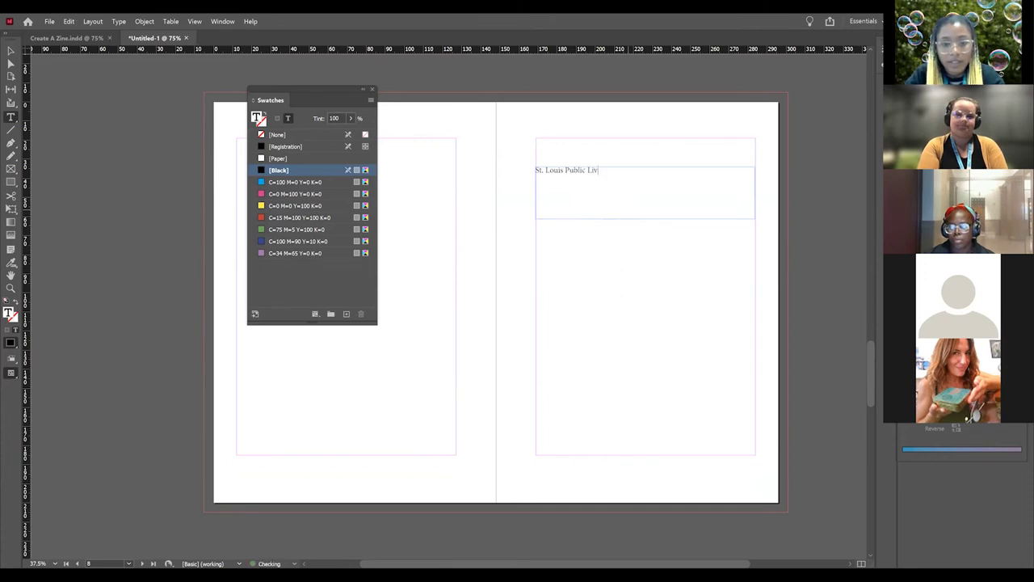
{"action": "type", "text": "rary"}
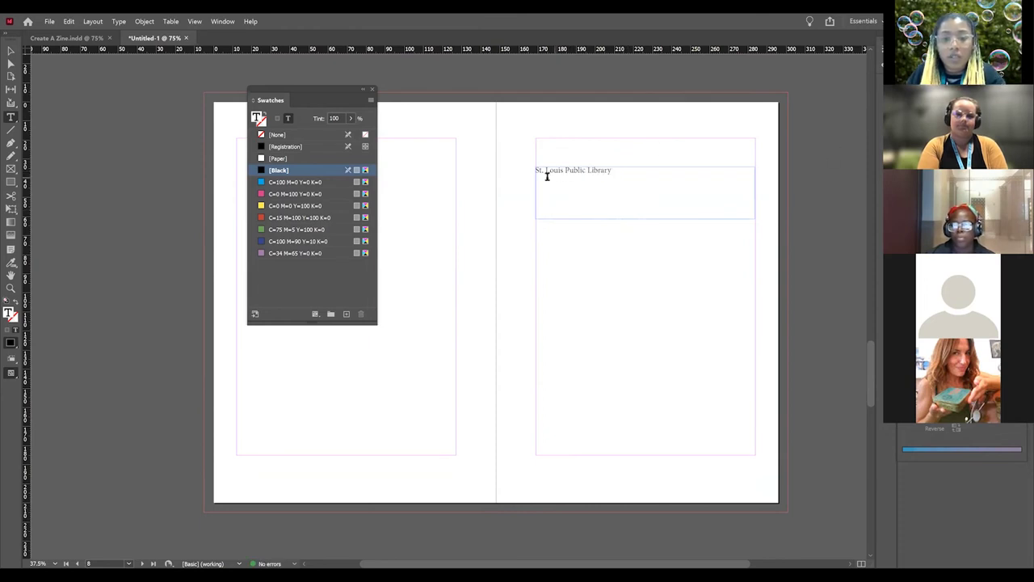
- Set the text "St. Louis Public Library" in a heavy rounded display font and enlarge it to about the frame's height
{"action": "left_click_drag", "start_coordinate": [537, 172], "coordinate": [612, 173]}
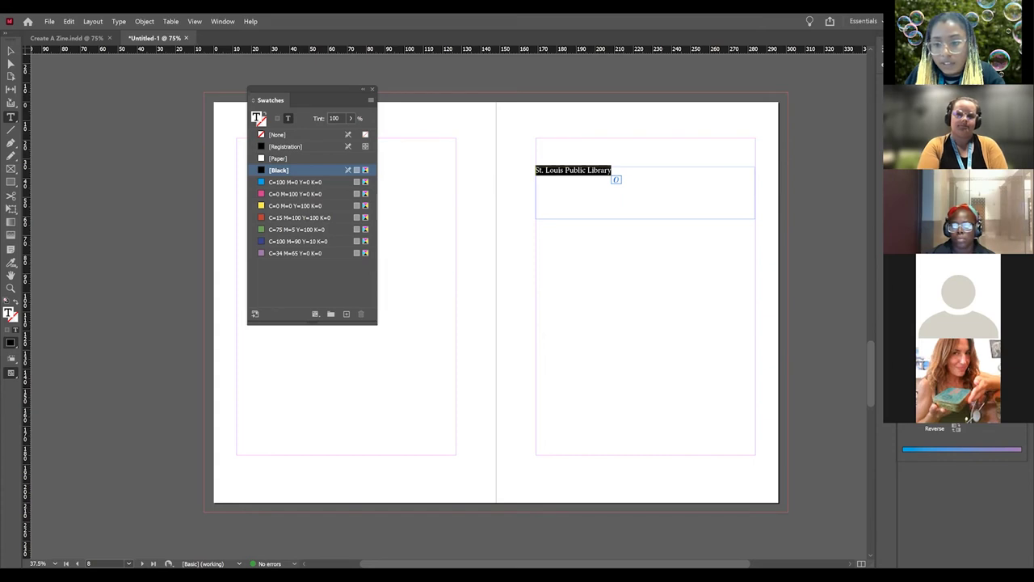
{"action": "left_click", "coordinate": [962, 428]}
{"action": "scroll", "coordinate": [951, 432], "scroll_direction": "down", "scroll_amount": 3}
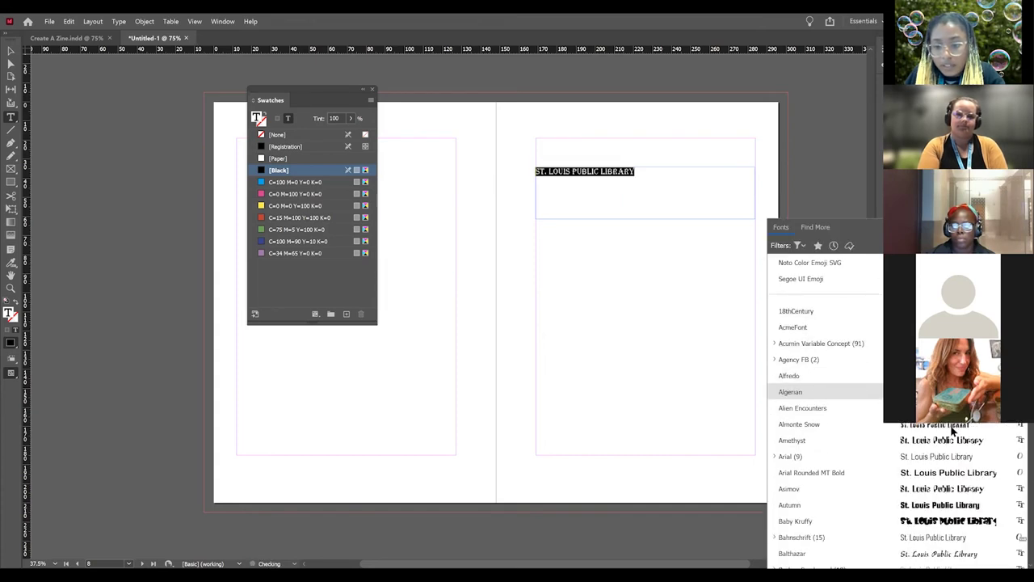
{"action": "scroll", "coordinate": [951, 432], "scroll_direction": "down", "scroll_amount": 3}
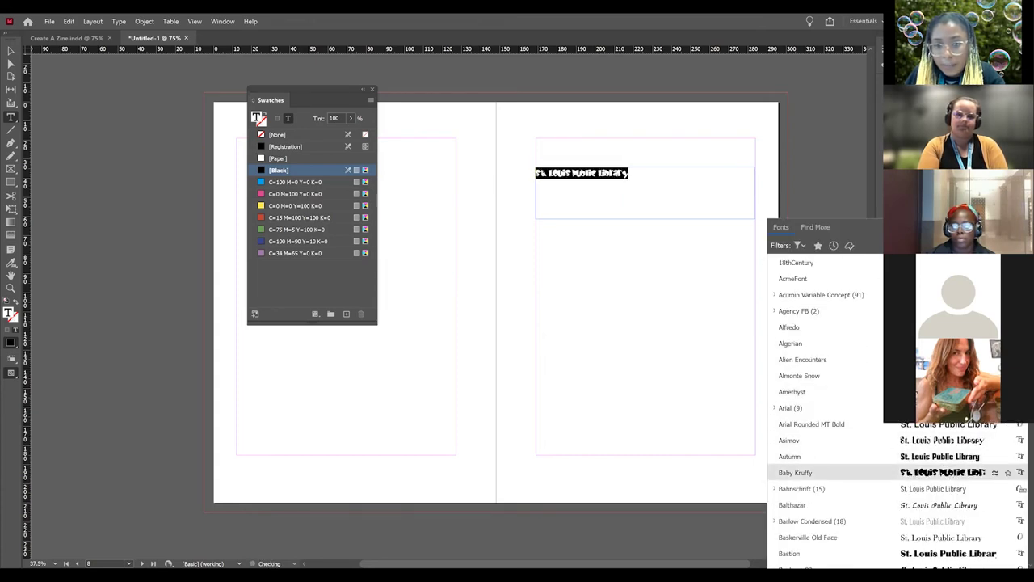
{"action": "key", "text": "Escape"}
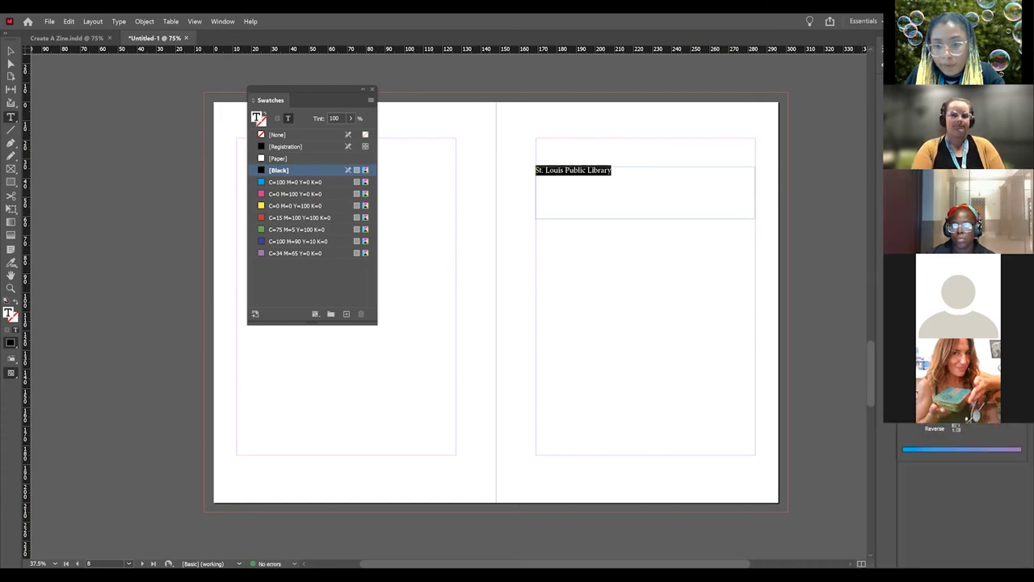
{"action": "left_click", "coordinate": [969, 428]}
{"action": "left_click", "coordinate": [972, 430]}
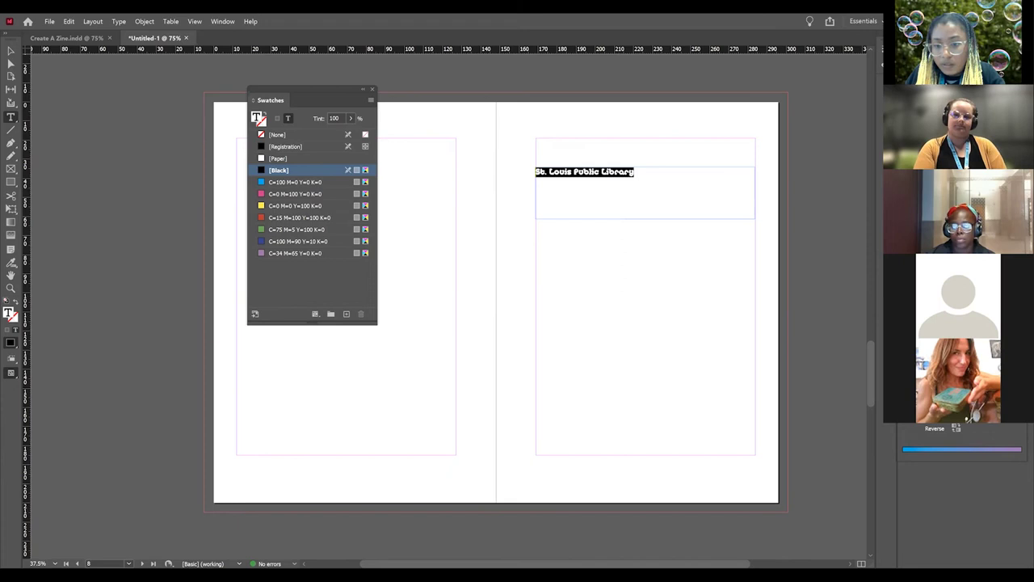
{"action": "key", "text": "Return"}
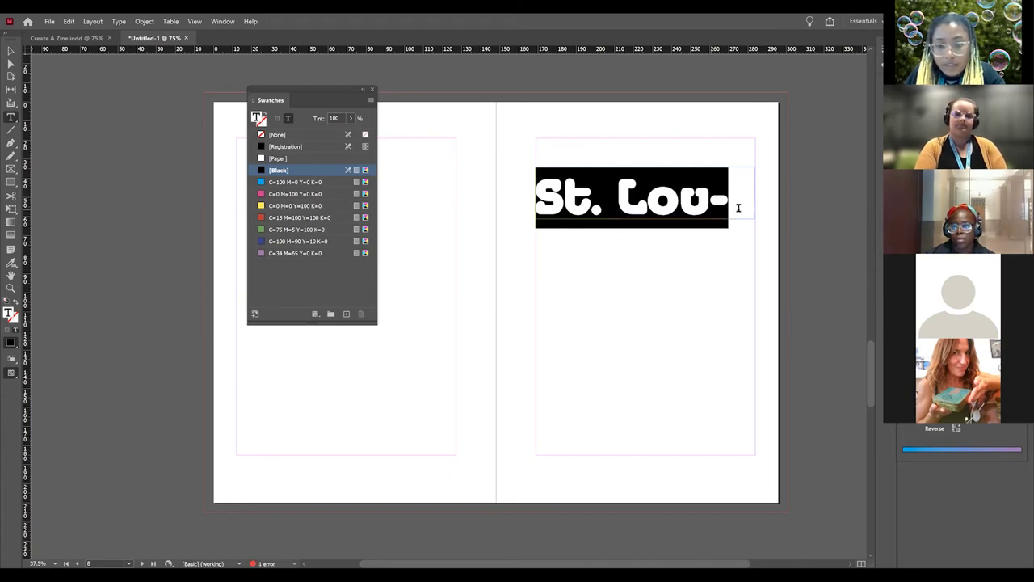
- Try to fit the "St. Louis Public Library" text frame on page 9 to its text
{"action": "scroll", "coordinate": [763, 243], "scroll_direction": "up", "scroll_amount": 2}
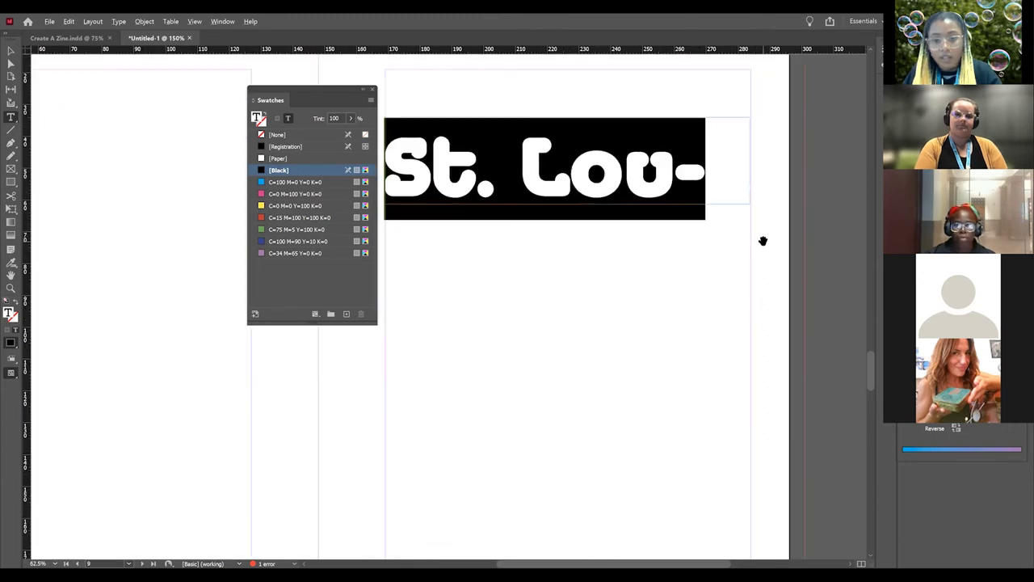
{"action": "scroll", "coordinate": [762, 241], "scroll_direction": "up", "scroll_amount": 1}
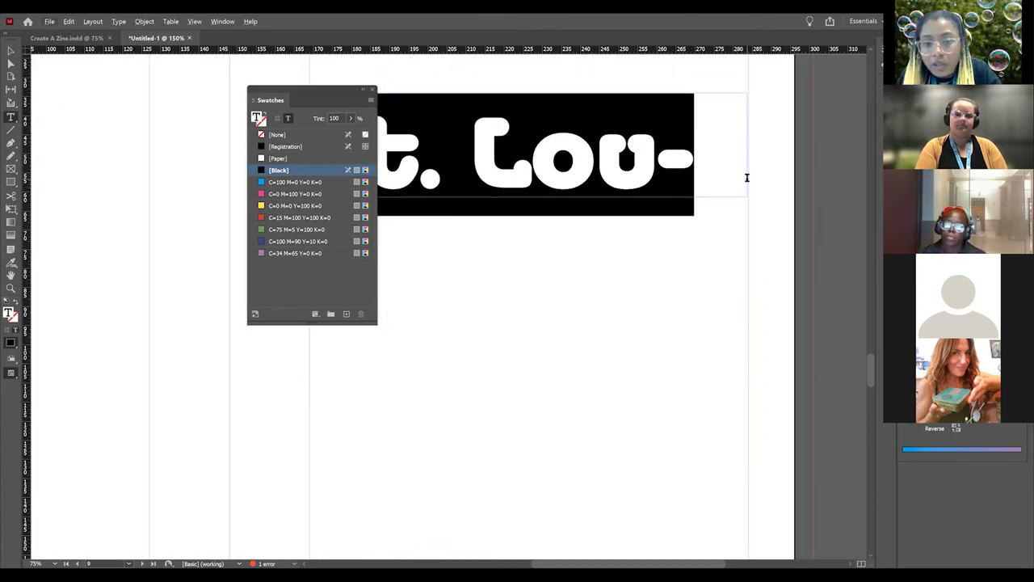
{"action": "left_click", "coordinate": [749, 176]}
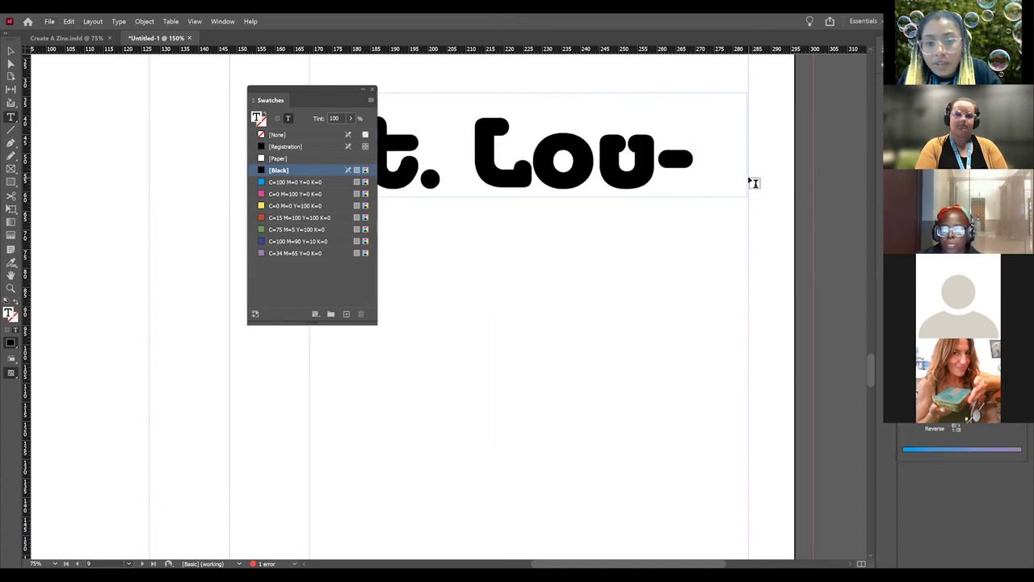
{"action": "key", "text": "Escape"}
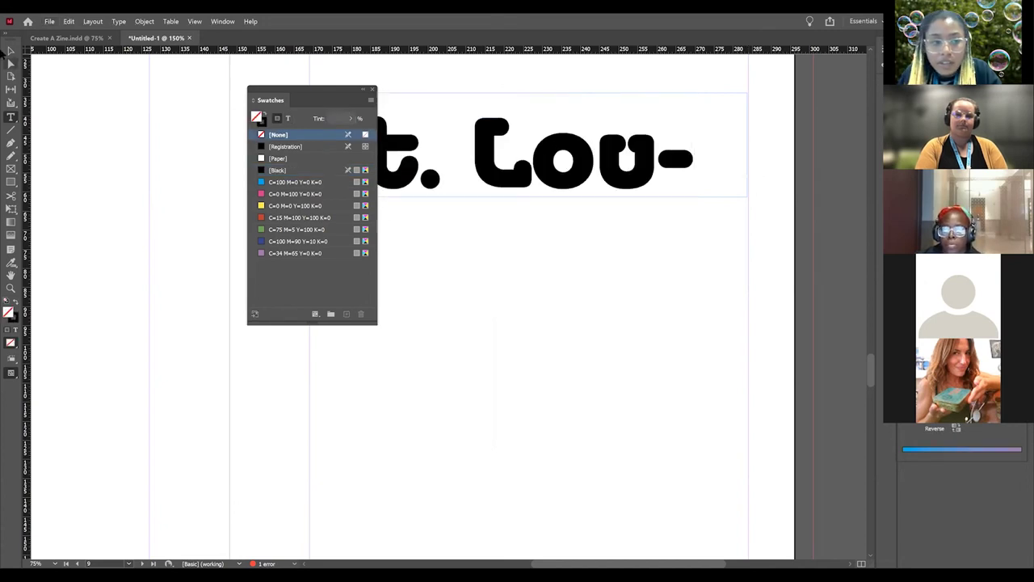
{"action": "left_click", "coordinate": [750, 178]}
{"action": "left_click", "coordinate": [750, 178]}
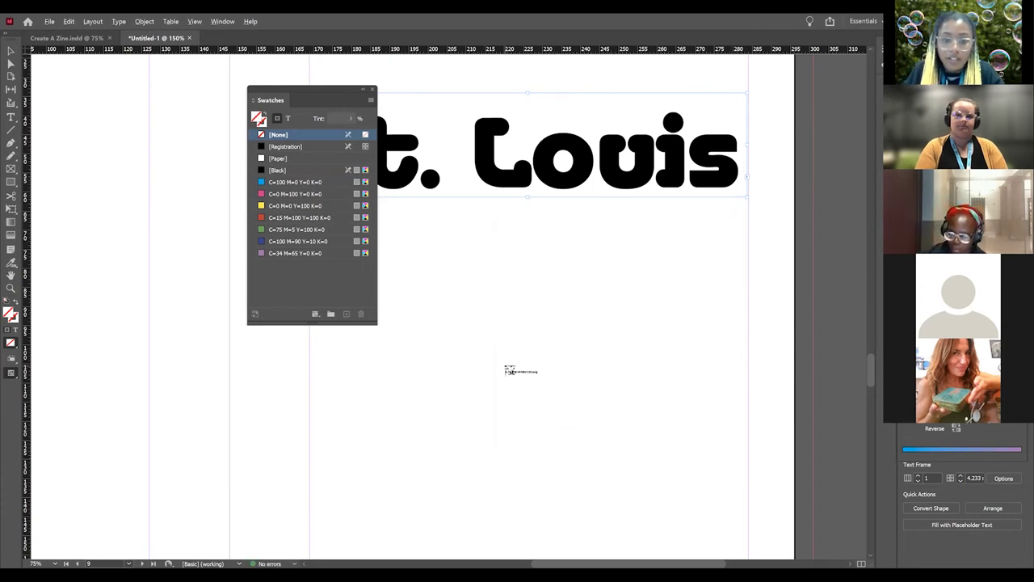
- Extend the lower edge of the page 9 text frame until all of "St. Louis Public Library" fits inside
{"action": "key", "text": "ctrl+minus"}
{"action": "key", "text": "ctrl+minus"}
{"action": "key", "text": "ctrl+minus"}
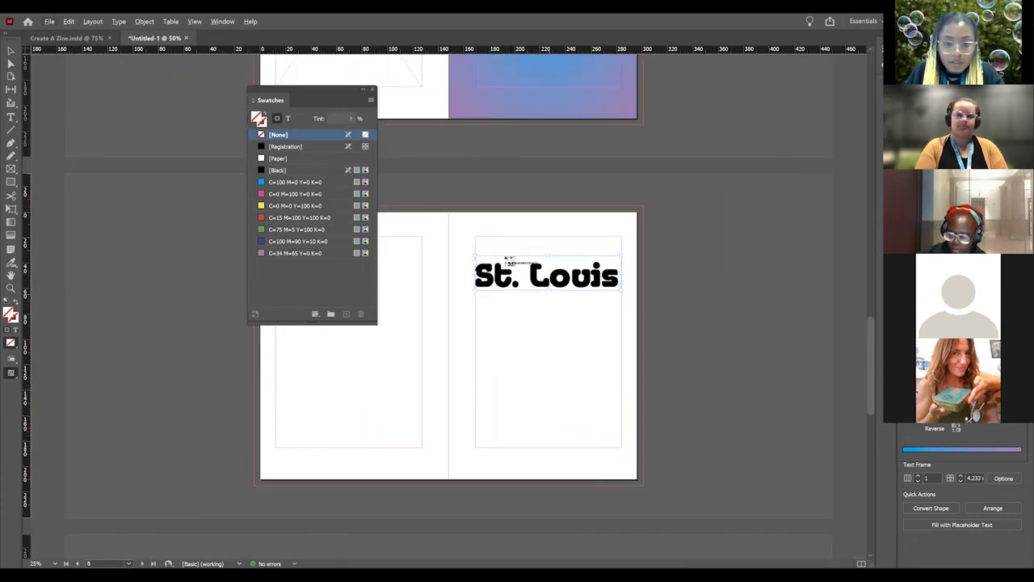
{"action": "left_click", "coordinate": [10, 51]}
{"action": "left_click_drag", "start_coordinate": [547, 291], "coordinate": [559, 393]}
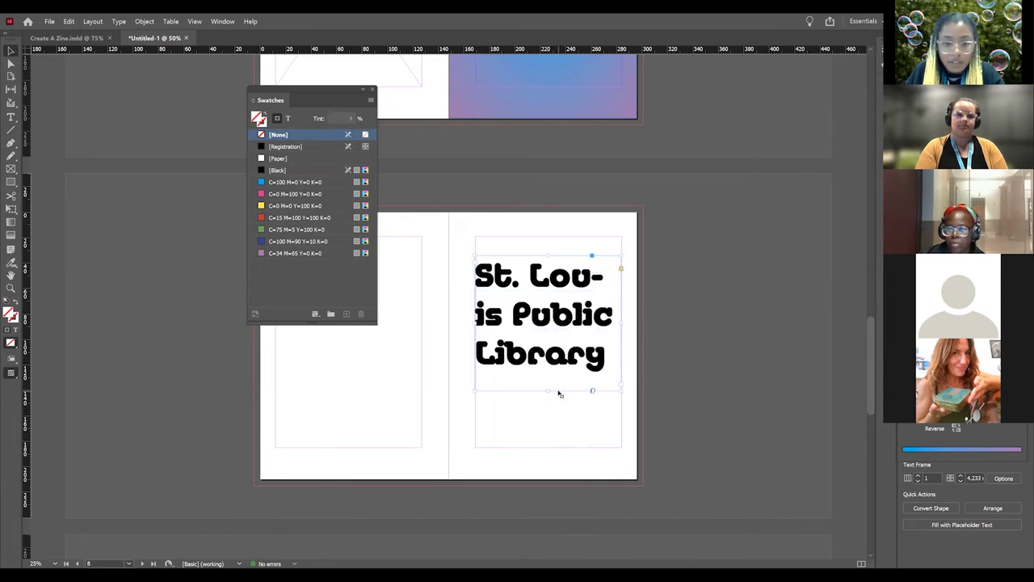
- Try several larger and smaller sizes for the whole "St. Louis Public Library" text
{"action": "key", "text": "t"}
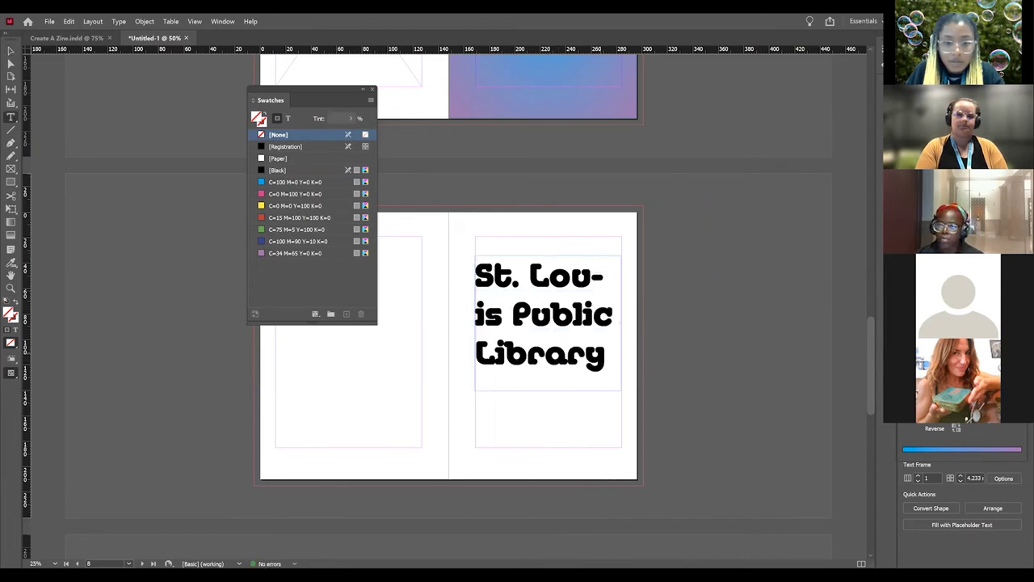
{"action": "key", "text": "ctrl+a"}
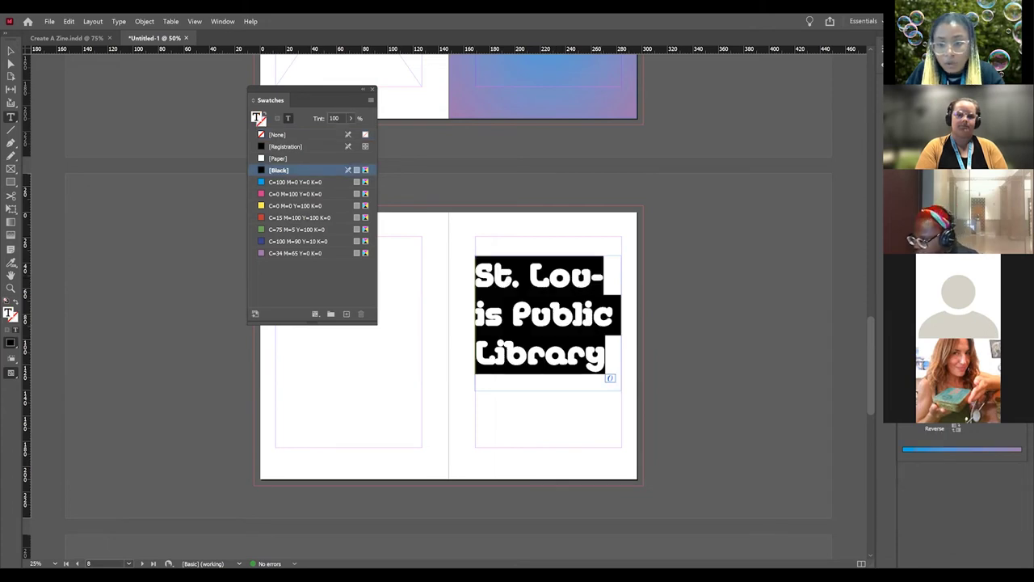
{"action": "key", "text": "ctrl+shift+period"}
{"action": "key", "text": "ctrl+shift+period"}
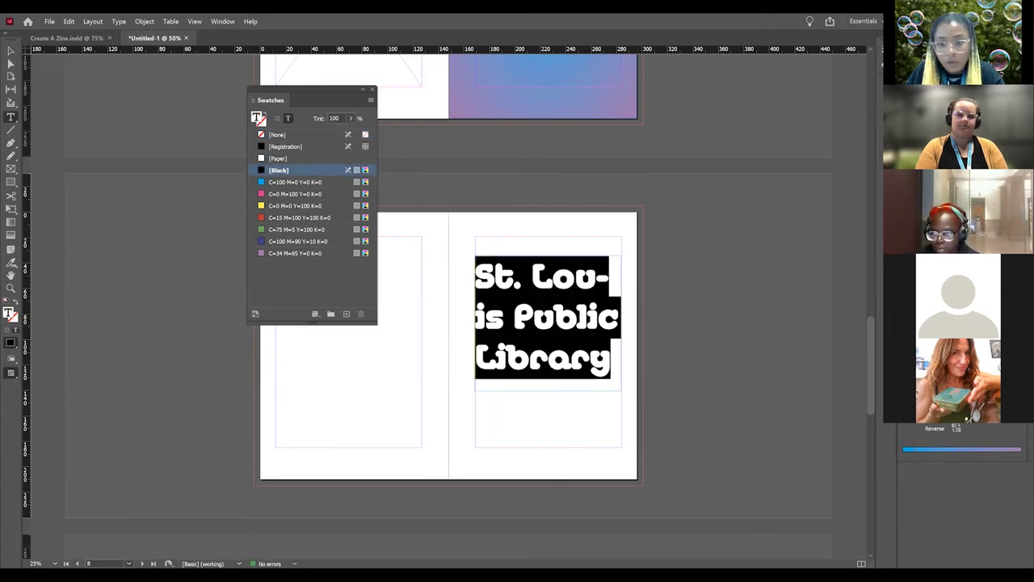
{"action": "key", "text": "ctrl+shift+comma"}
{"action": "key", "text": "ctrl+shift+comma"}
{"action": "key", "text": "ctrl+shift+comma"}
{"action": "key", "text": "ctrl+shift+comma"}
{"action": "key", "text": "ctrl+shift+comma"}
{"action": "key", "text": "ctrl+shift+comma"}
{"action": "key", "text": "ctrl+shift+comma"}
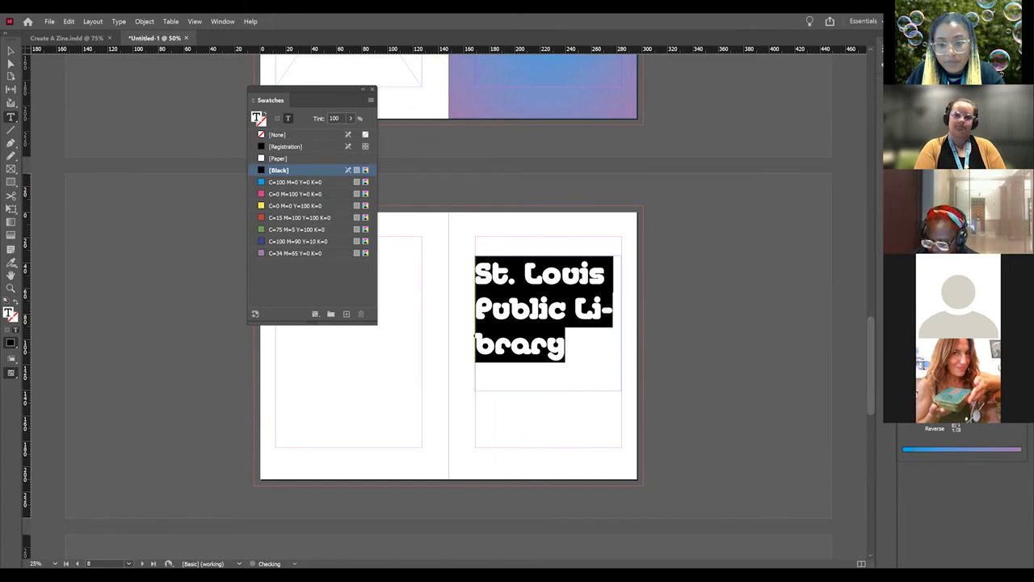
{"action": "key", "text": "ctrl+shift+comma"}
{"action": "key", "text": "ctrl+shift+comma"}
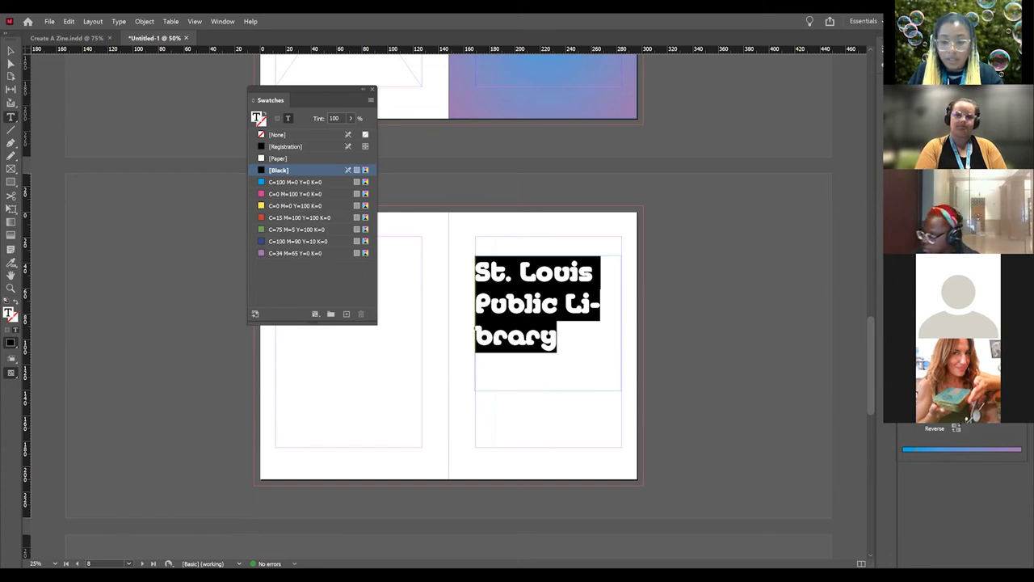
{"action": "key", "text": "ctrl+shift+period"}
{"action": "key", "text": "ctrl+shift+period"}
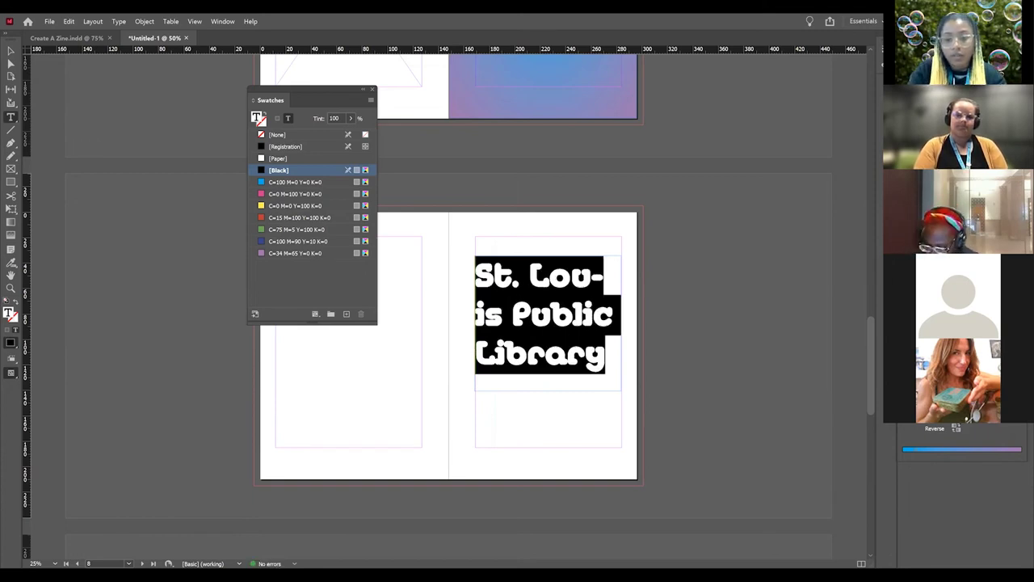
{"action": "key", "text": "ctrl+shift+period"}
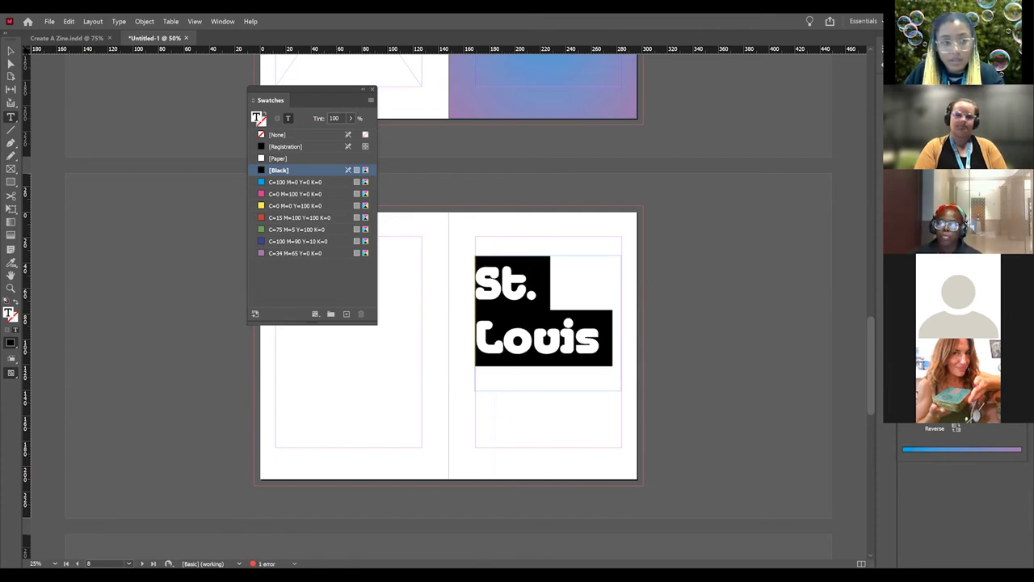
- Lengthen the enlarged text's frame down to the bottom margin of page 9
{"action": "left_click", "coordinate": [11, 51]}
{"action": "left_click_drag", "start_coordinate": [549, 391], "coordinate": [546, 449]}
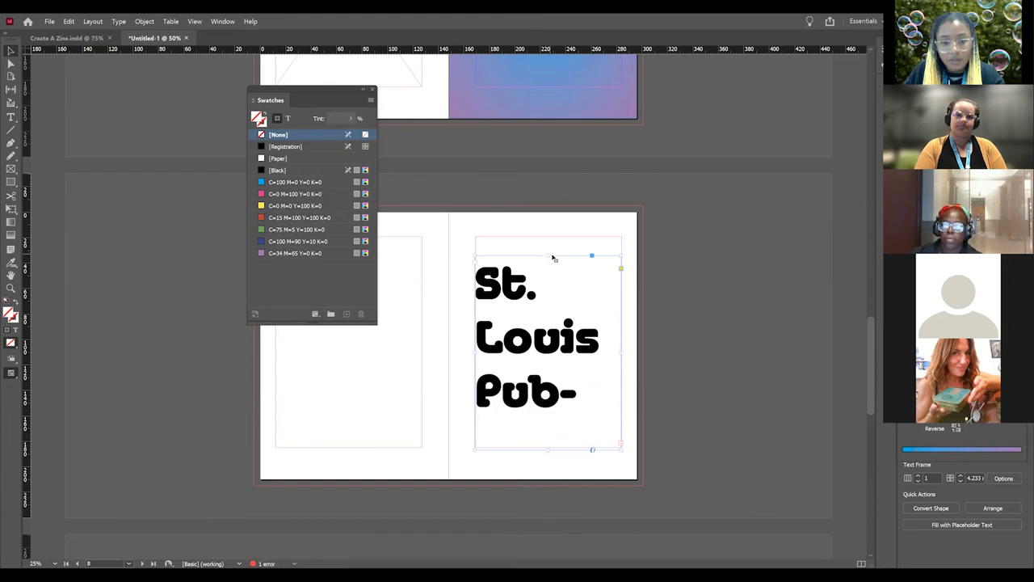
{"action": "left_click_drag", "start_coordinate": [575, 400], "coordinate": [573, 398]}
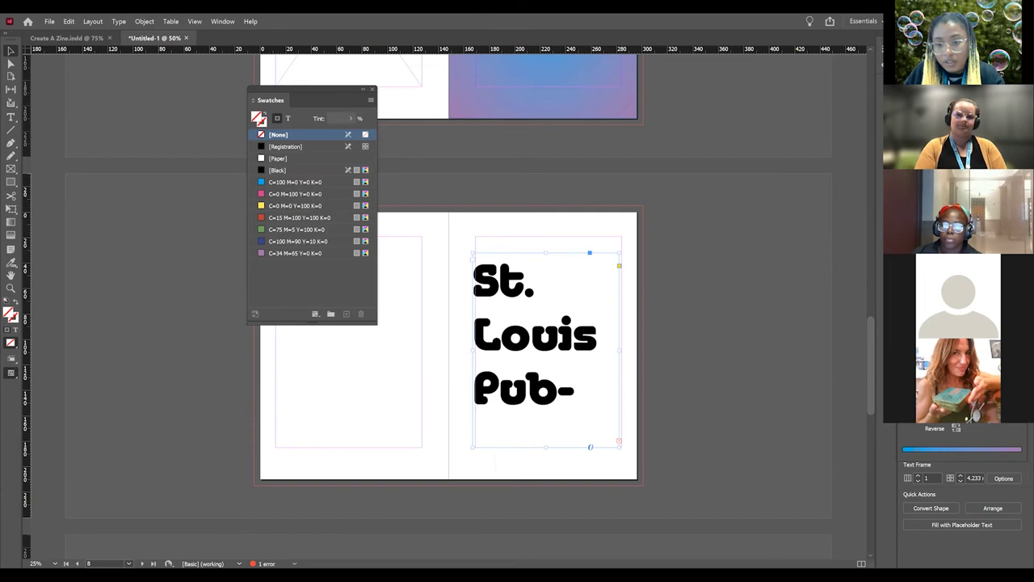
- Set the "St. Louis Public Library" text to 30 pt and make its frame fill the page 9 margins
{"action": "left_click", "coordinate": [951, 436]}
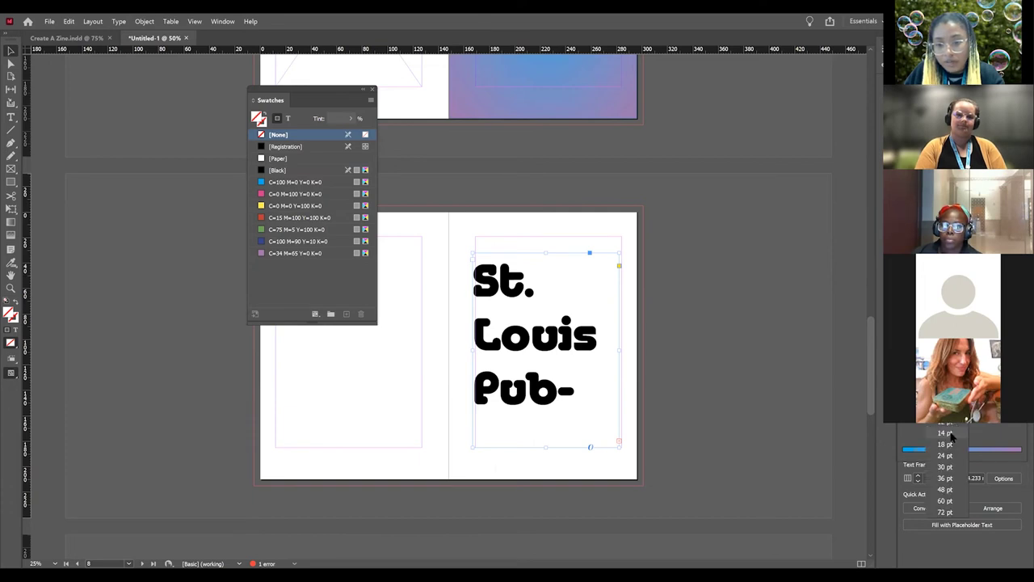
{"action": "left_click", "coordinate": [950, 435]}
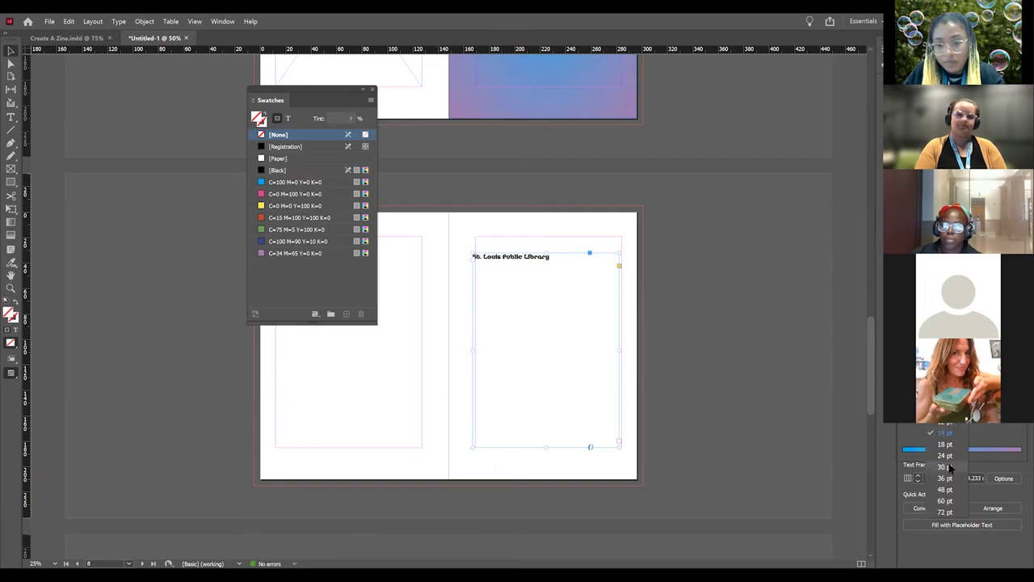
{"action": "left_click", "coordinate": [945, 466]}
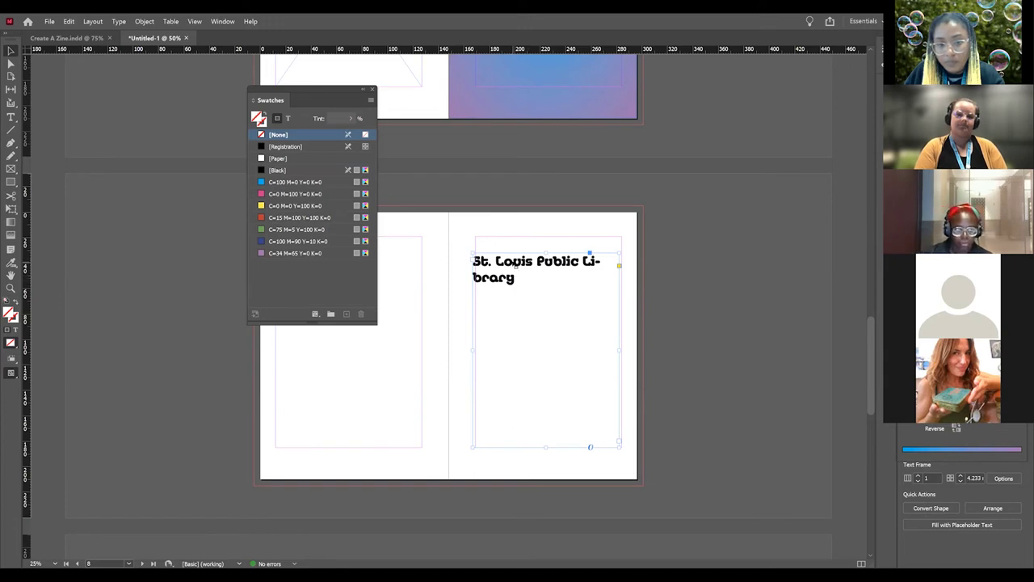
{"action": "left_click_drag", "start_coordinate": [590, 254], "coordinate": [544, 242]}
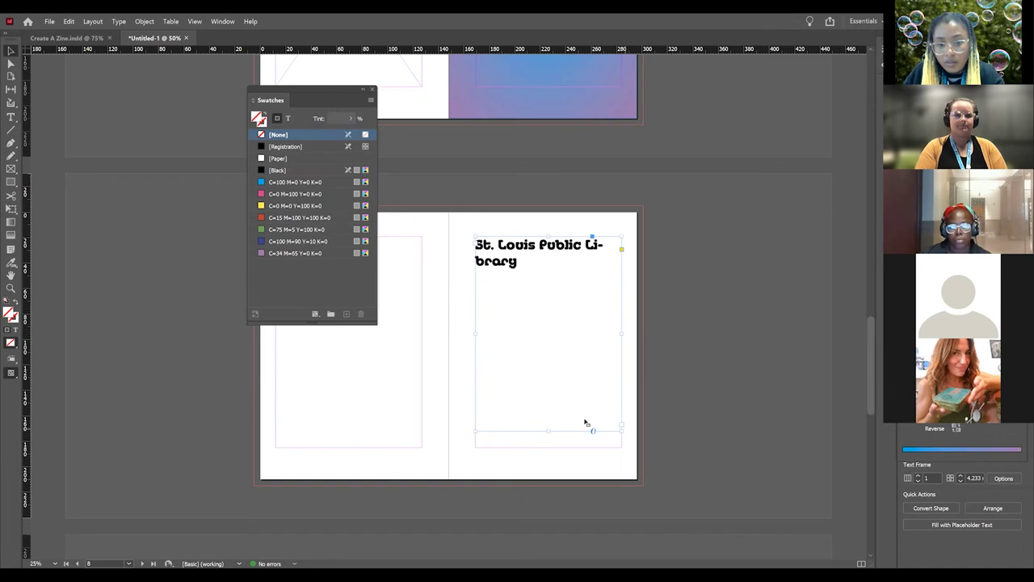
{"action": "left_click_drag", "start_coordinate": [548, 432], "coordinate": [549, 447]}
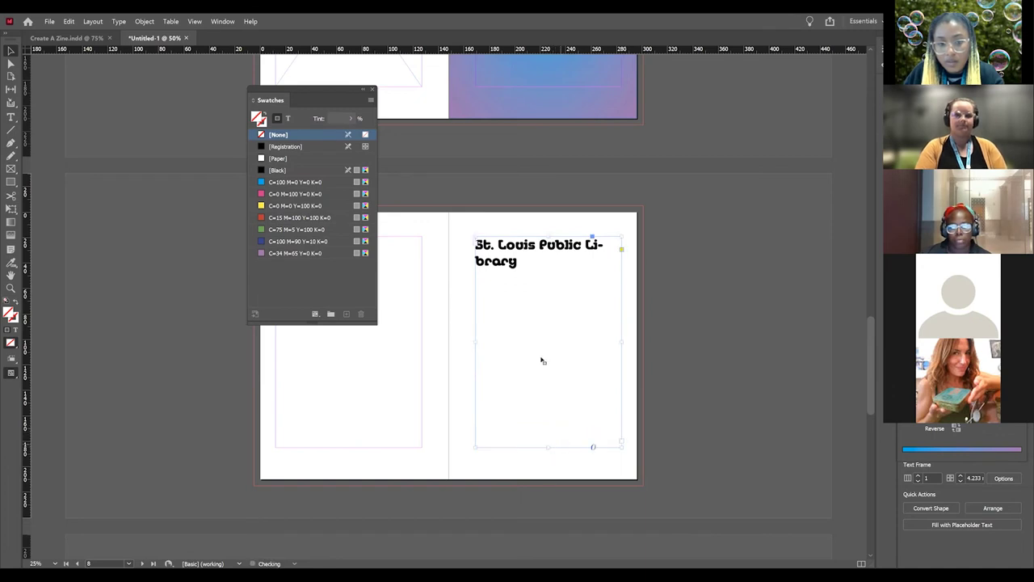
- Reduce the size of "St. Louis Public Library" until it fits on one line with space left in the frame
{"action": "double_click", "coordinate": [521, 260]}
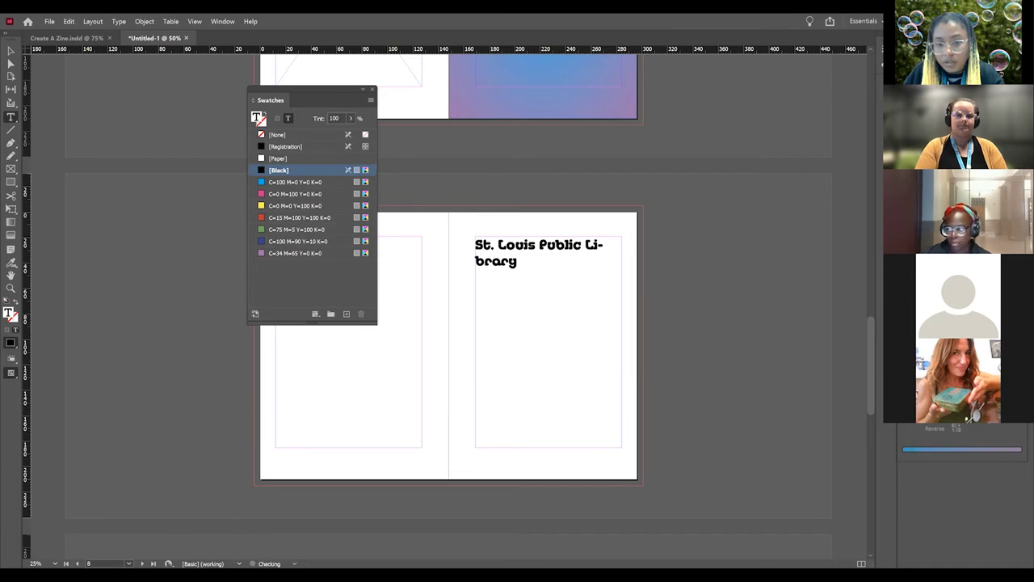
{"action": "left_click_drag", "start_coordinate": [509, 262], "coordinate": [473, 242]}
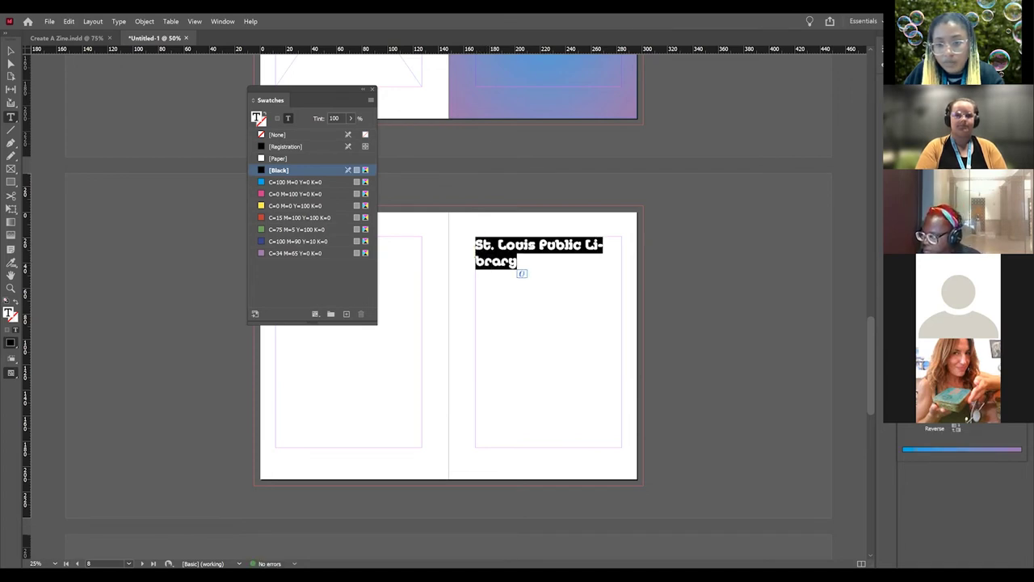
{"action": "key", "text": "ctrl+shift+comma"}
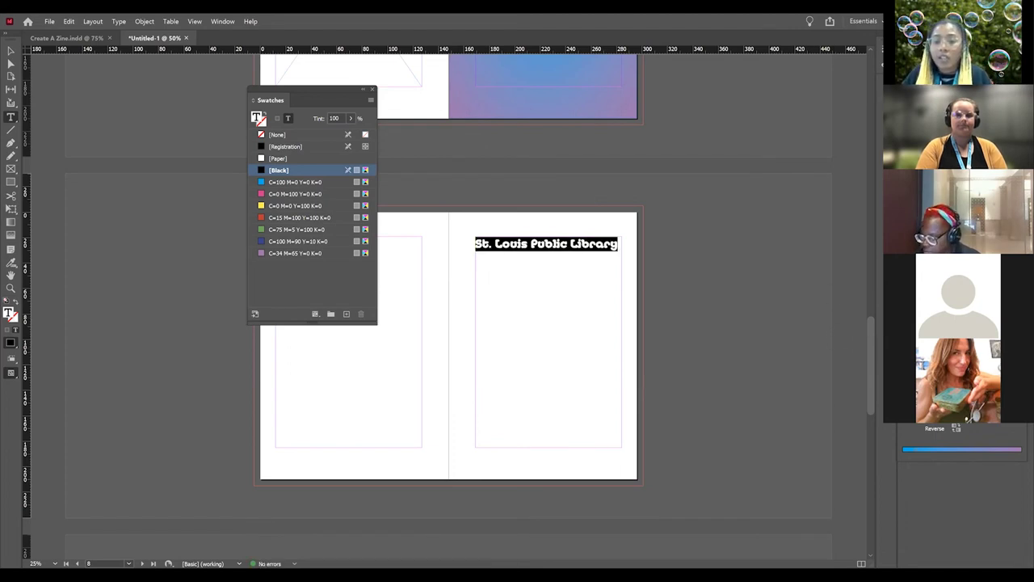
{"action": "key", "text": "ctrl+shift+comma"}
{"action": "key", "text": "ctrl+shift+comma"}
{"action": "key", "text": "ctrl+shift+comma"}
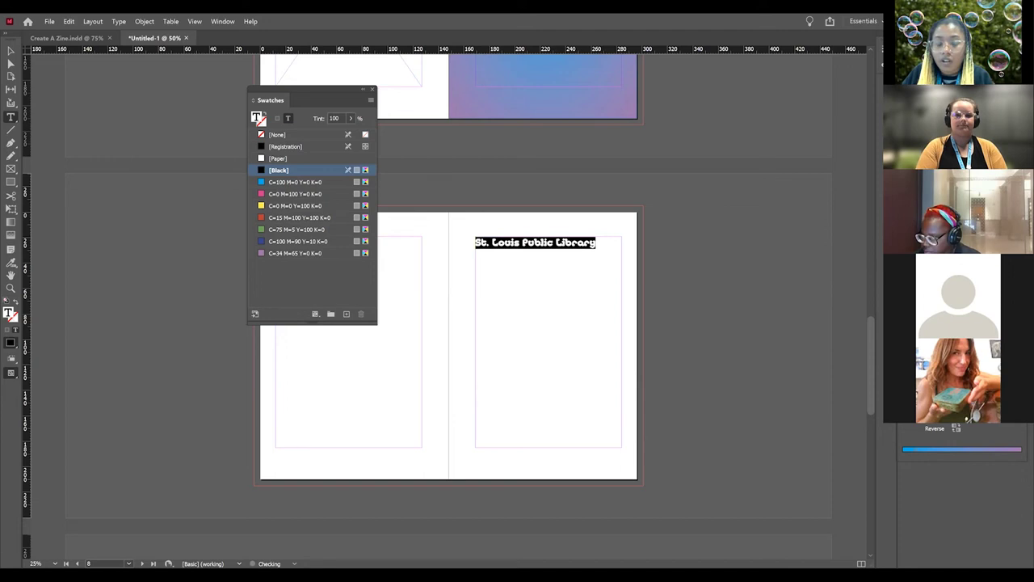
{"action": "key", "text": "ctrl+shift+comma"}
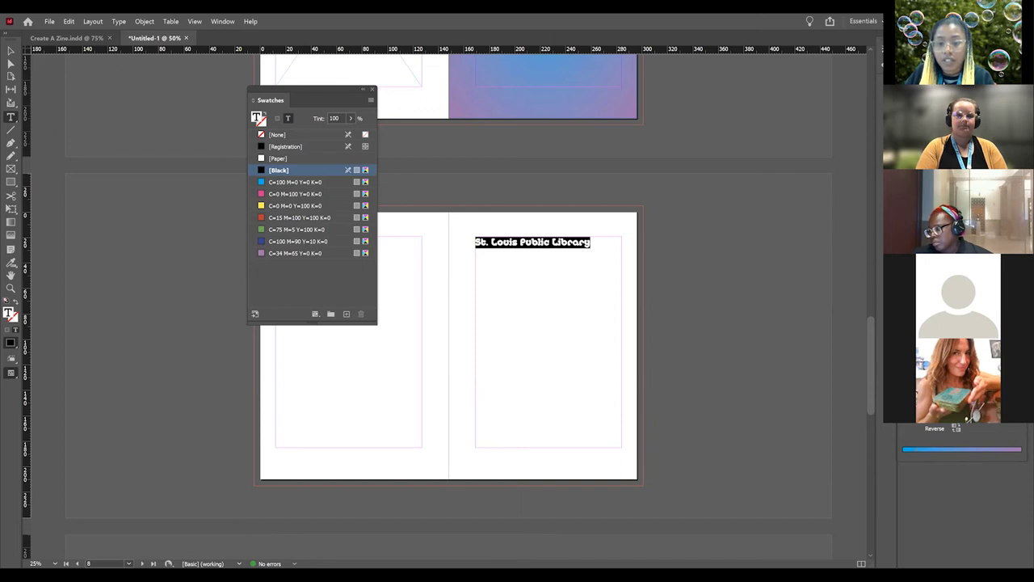
- Compare centred and left alignment for "St. Louis Public Library" and leave it centred in its frame
{"action": "key", "text": "ctrl+shift+c"}
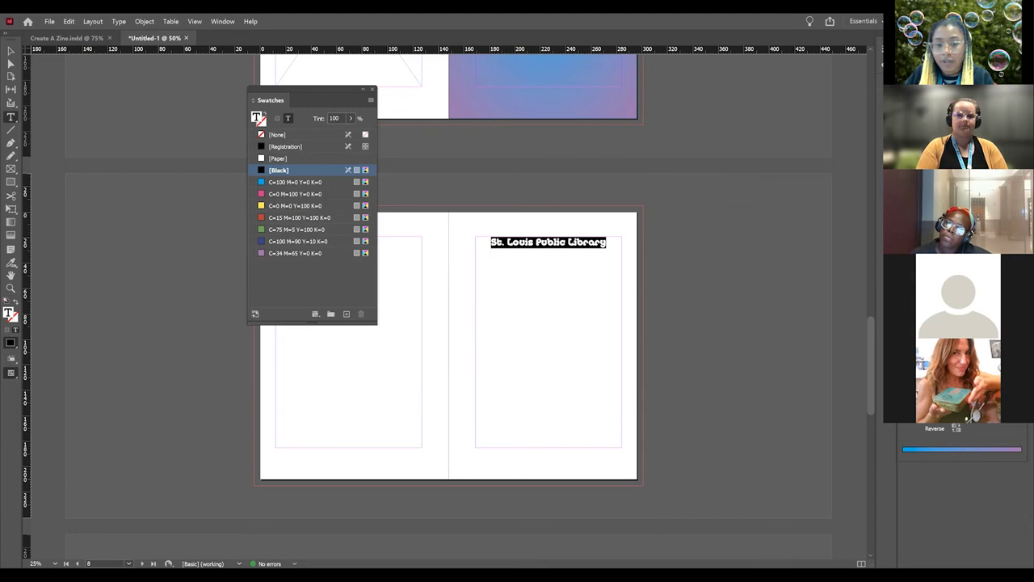
{"action": "key", "text": "ctrl+shift+l"}
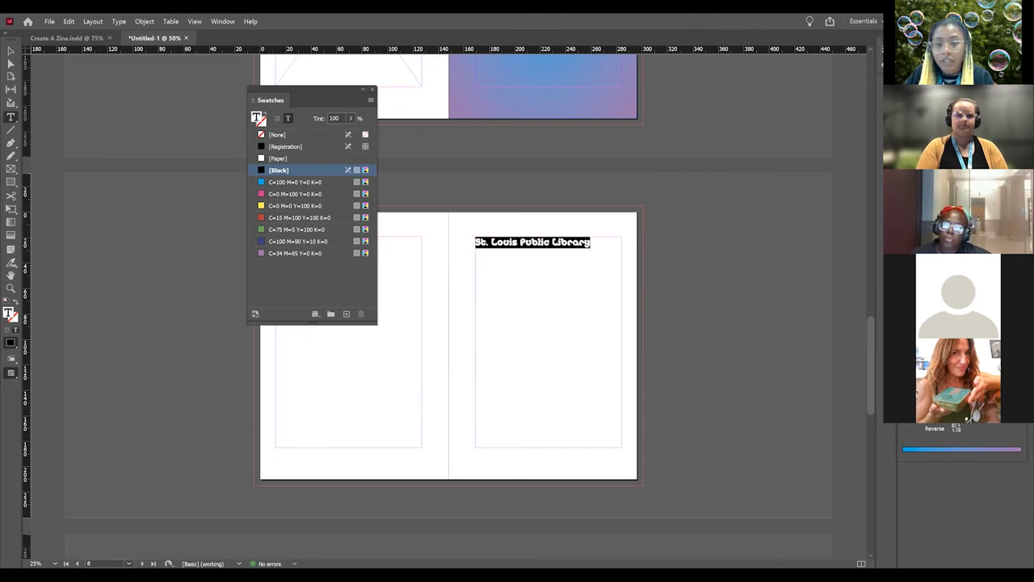
{"action": "key", "text": "ctrl+shift+c"}
{"action": "key", "text": "ctrl+shift+l"}
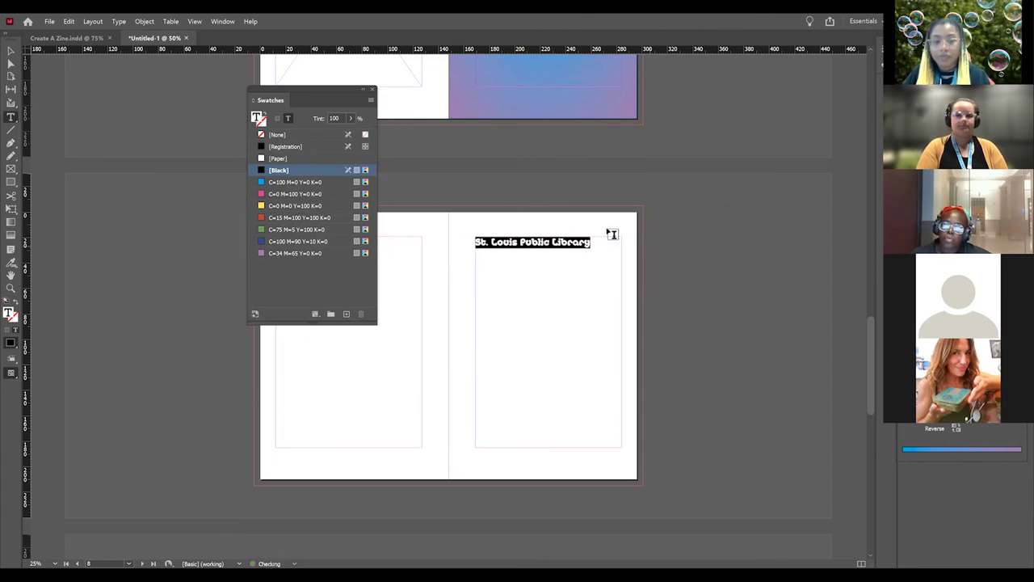
{"action": "key", "text": "ctrl+shift+c"}
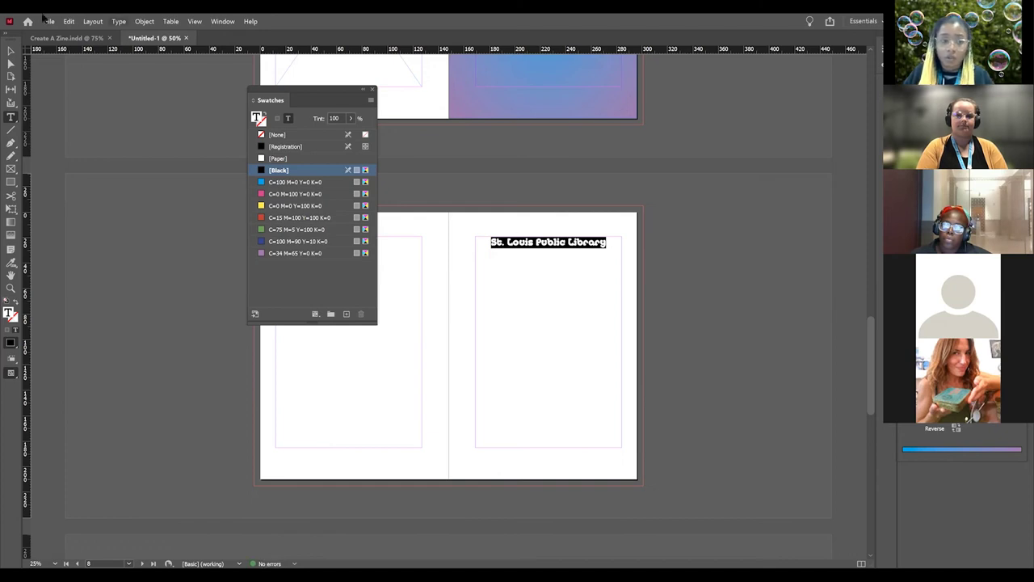
- Shorten the text frame to the height of its single line and place it just below the top margin of page 9
{"action": "left_click", "coordinate": [11, 53]}
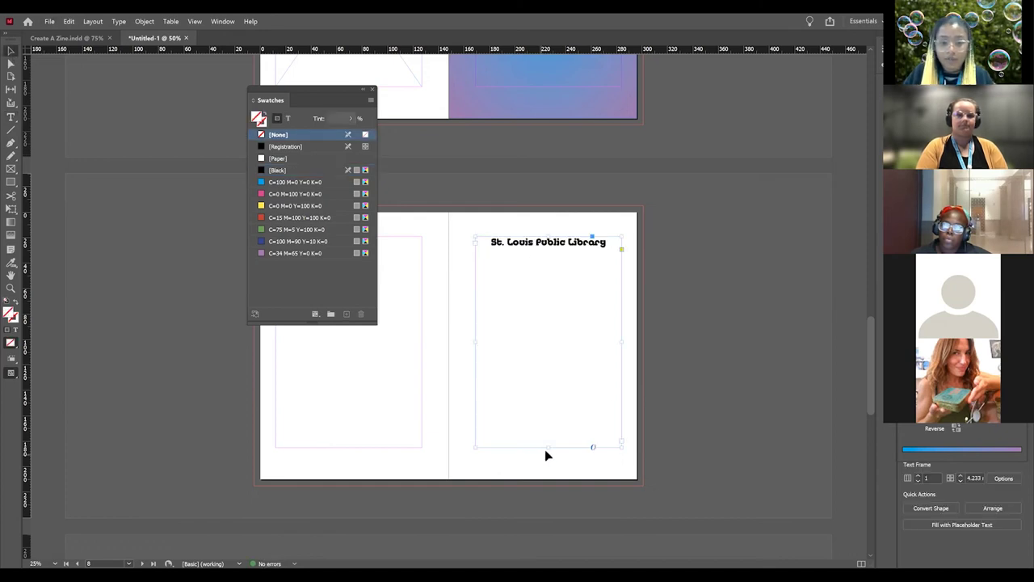
{"action": "left_click_drag", "start_coordinate": [548, 447], "coordinate": [321, 359]}
{"action": "scroll", "coordinate": [499, 425], "scroll_direction": "up", "scroll_amount": 1}
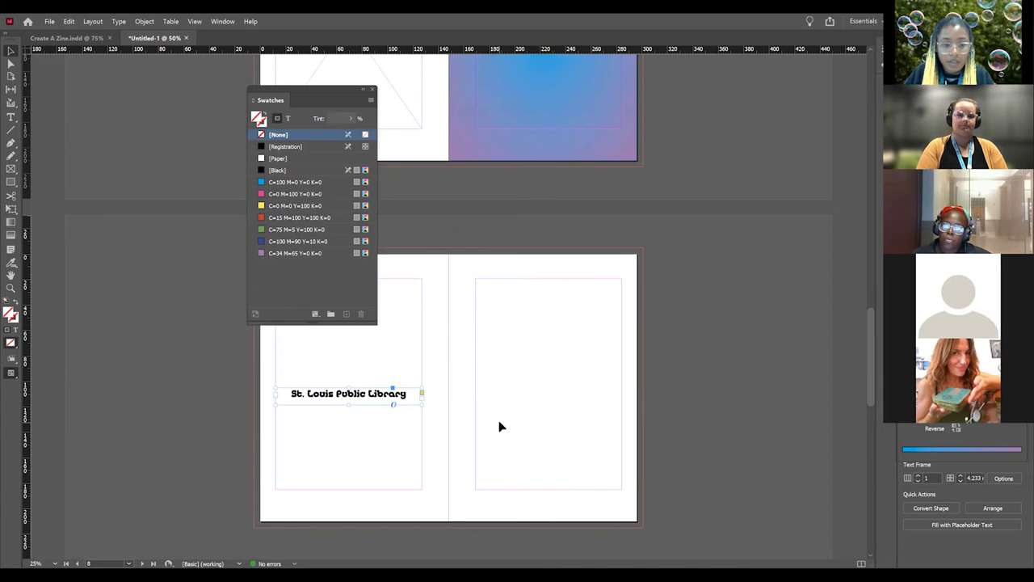
{"action": "left_click_drag", "start_coordinate": [370, 396], "coordinate": [474, 391]}
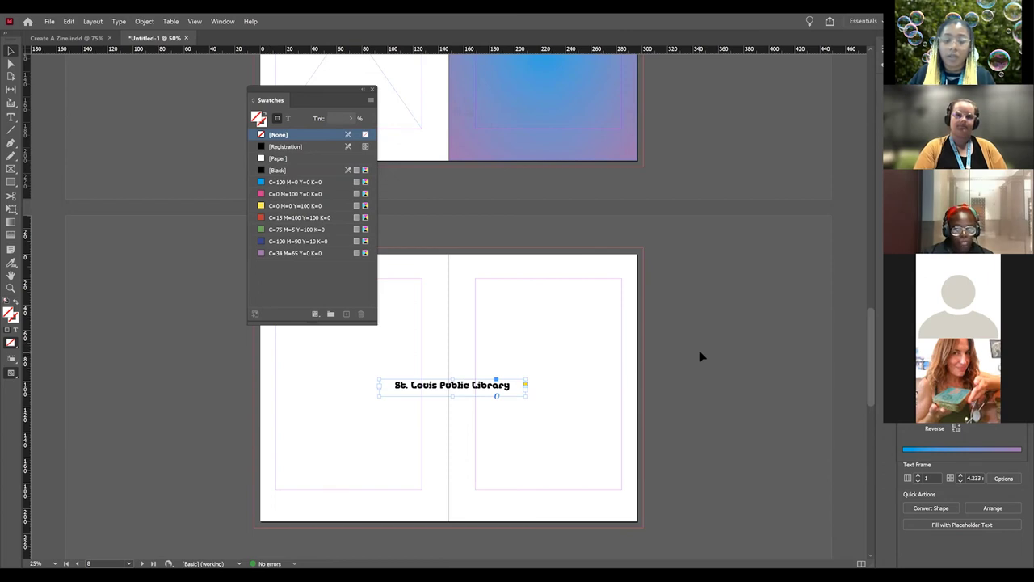
{"action": "left_click_drag", "start_coordinate": [471, 389], "coordinate": [569, 299]}
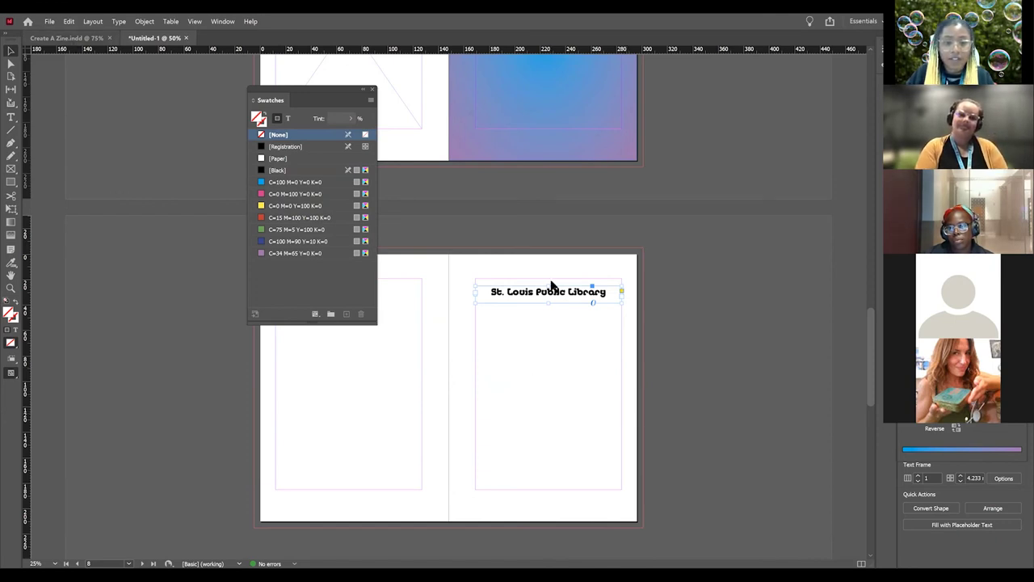
- Switch to the Create A Zine.indd document and browse its pages through to the garden photo spread on pages 6 and 7
{"action": "key", "text": "ctrl+Tab"}
{"action": "scroll", "coordinate": [878, 164], "scroll_direction": "down", "scroll_amount": 5}
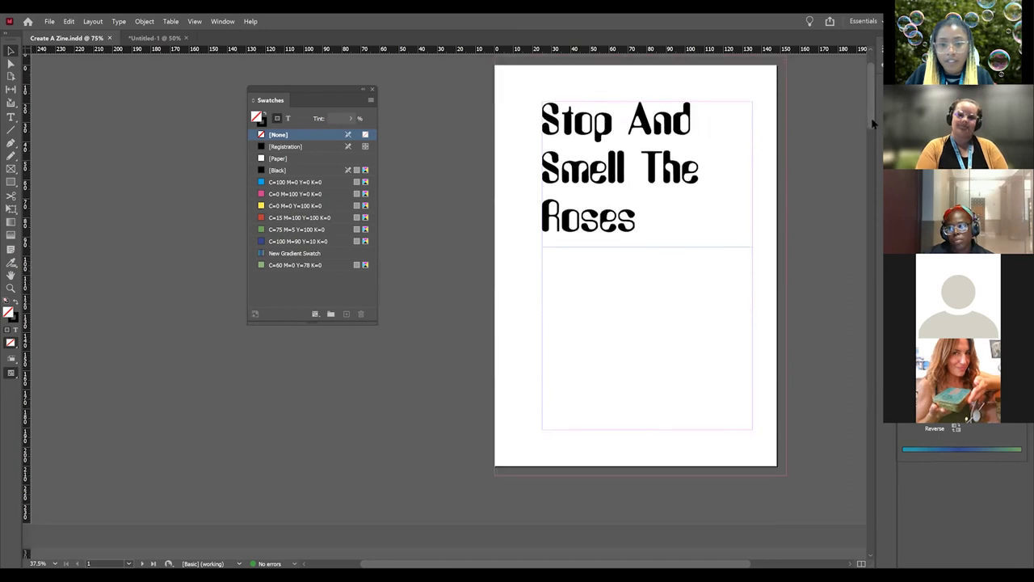
{"action": "scroll", "coordinate": [878, 164], "scroll_direction": "down", "scroll_amount": 3}
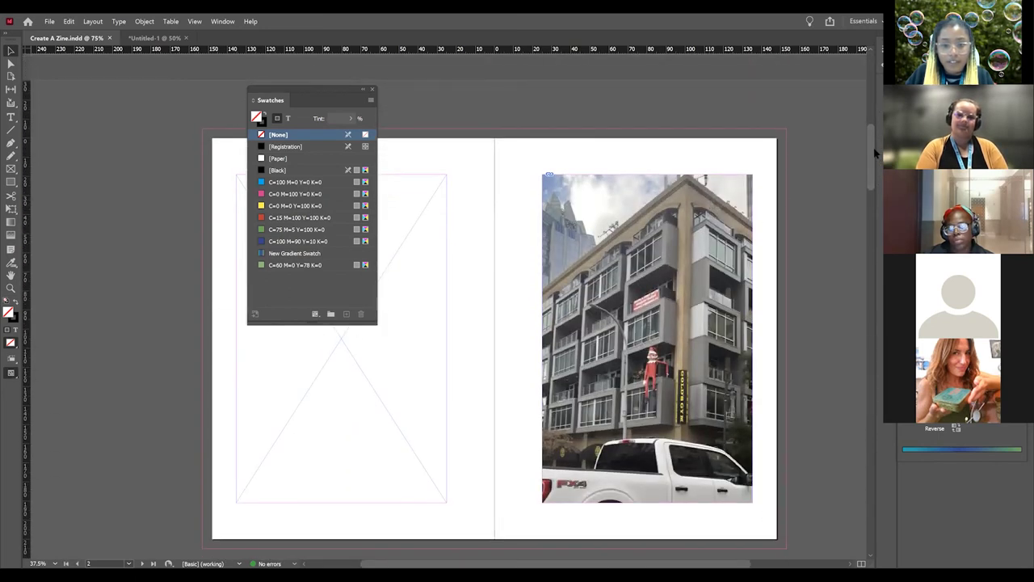
{"action": "left_click_drag", "start_coordinate": [872, 154], "coordinate": [872, 267]}
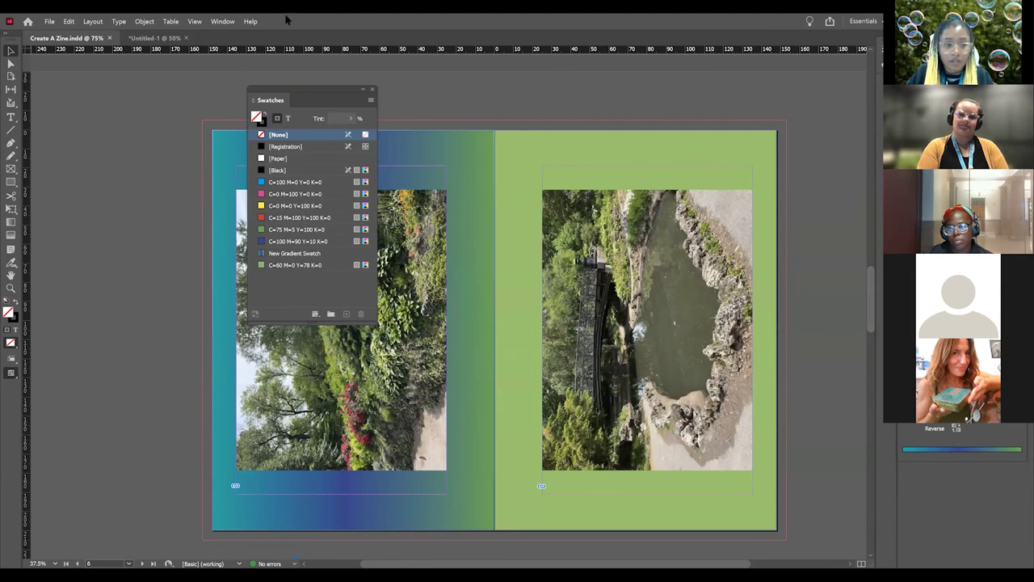
- Export all pages as an Adobe PDF (Print) named Create A Zine in Documents, replacing the existing file, with the High Quality Print preset
{"action": "left_click", "coordinate": [49, 24]}
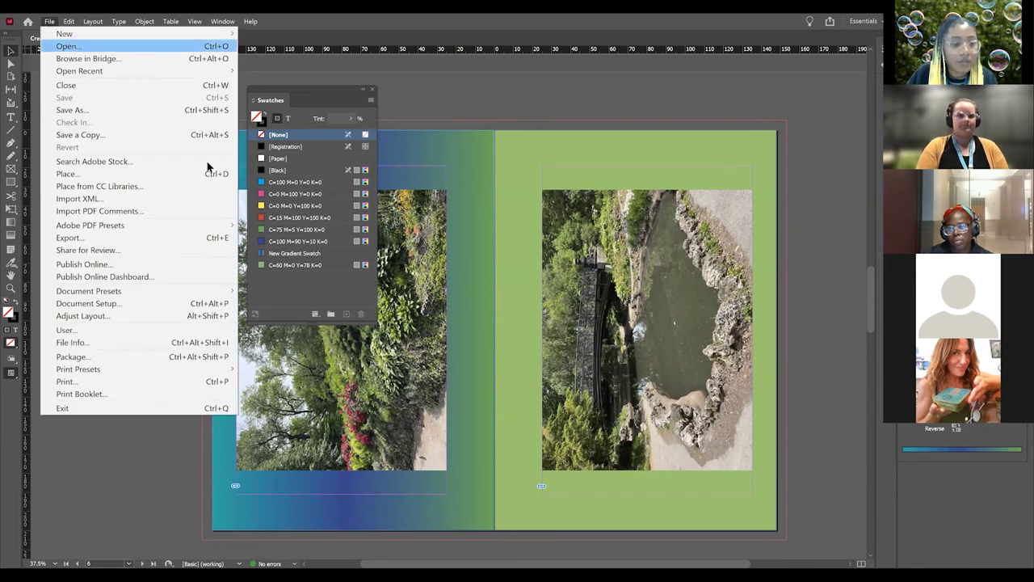
{"action": "mouse_move", "coordinate": [123, 225]}
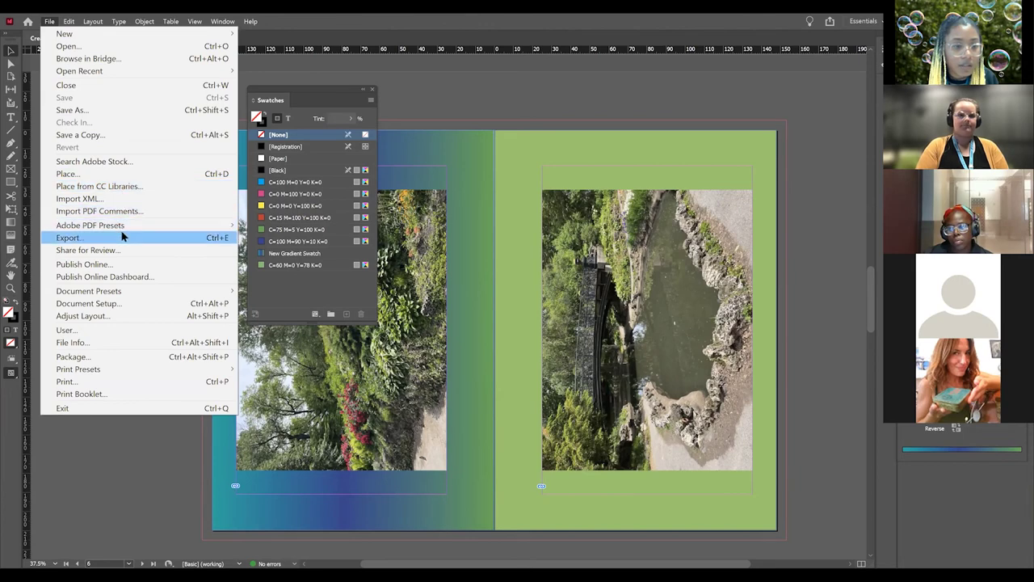
{"action": "left_click", "coordinate": [123, 236]}
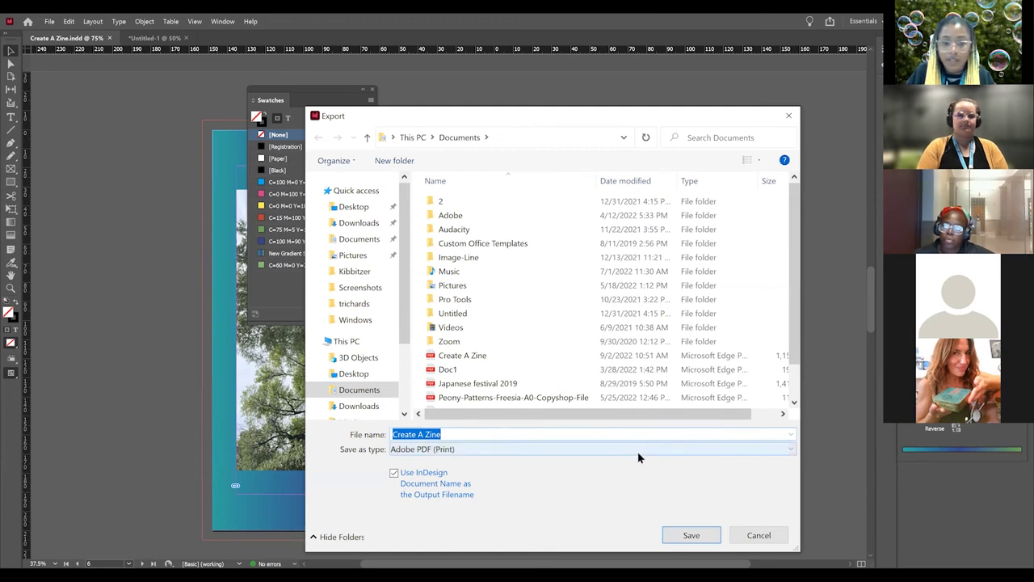
{"action": "left_click_drag", "start_coordinate": [635, 113], "coordinate": [629, 53]}
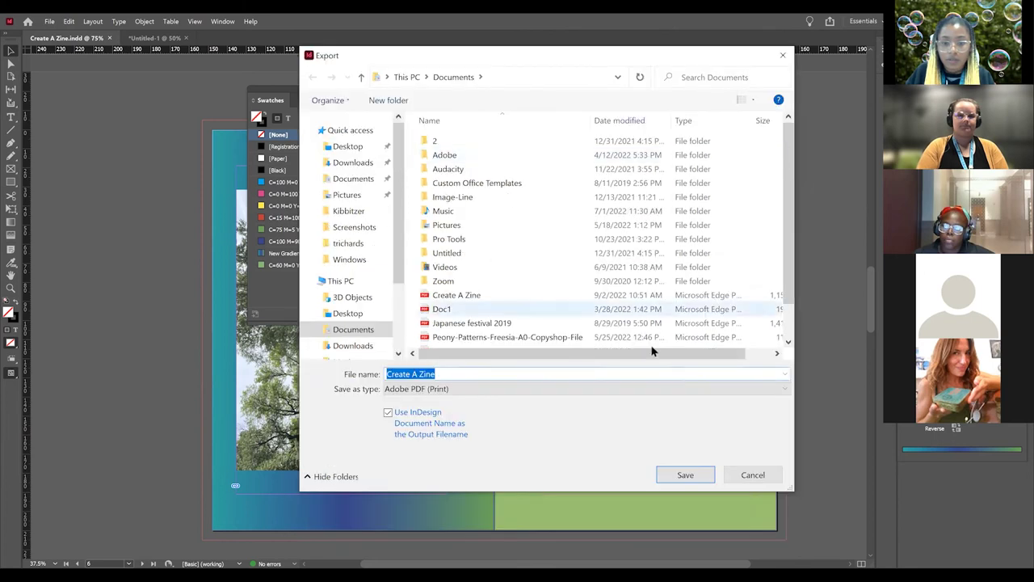
{"action": "left_click", "coordinate": [687, 476]}
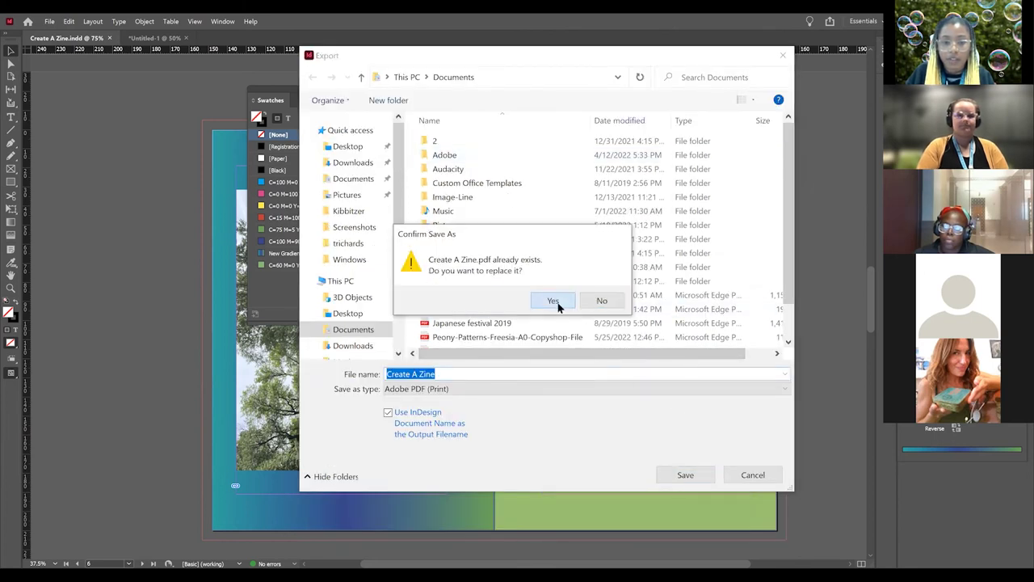
{"action": "key", "text": "Return"}
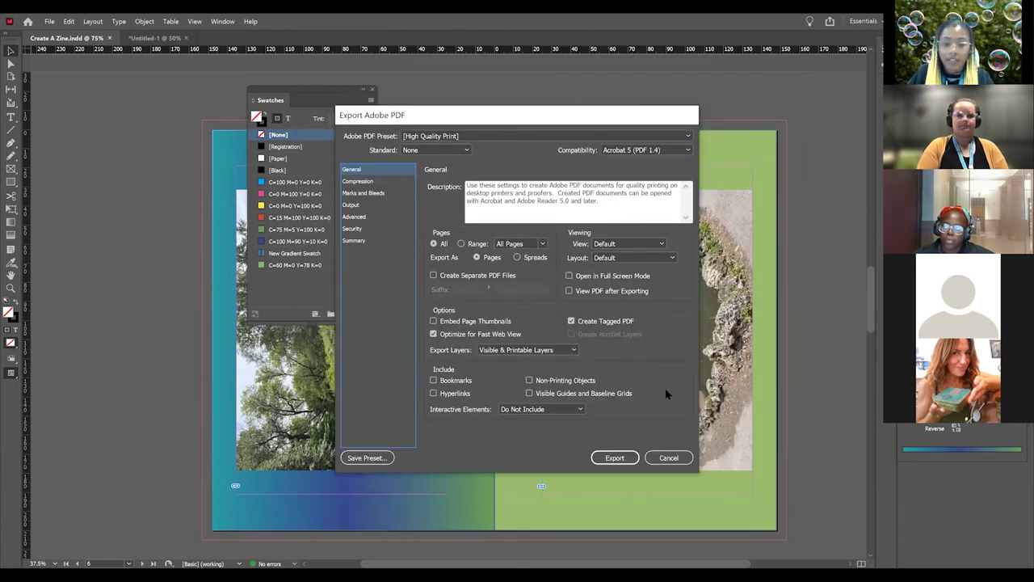
{"action": "left_click", "coordinate": [615, 457]}
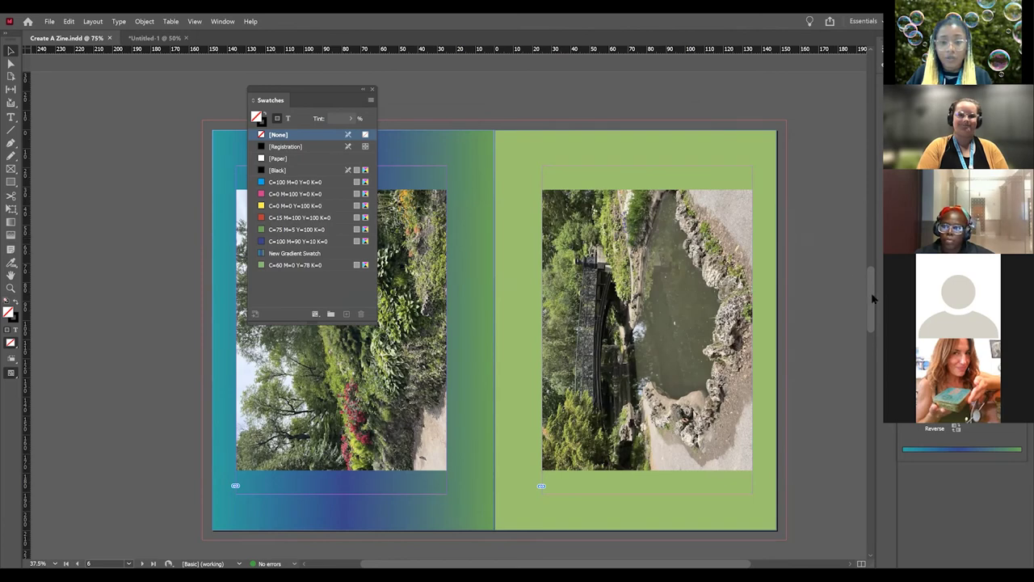
{"action": "left_click_drag", "start_coordinate": [872, 299], "coordinate": [873, 307]}
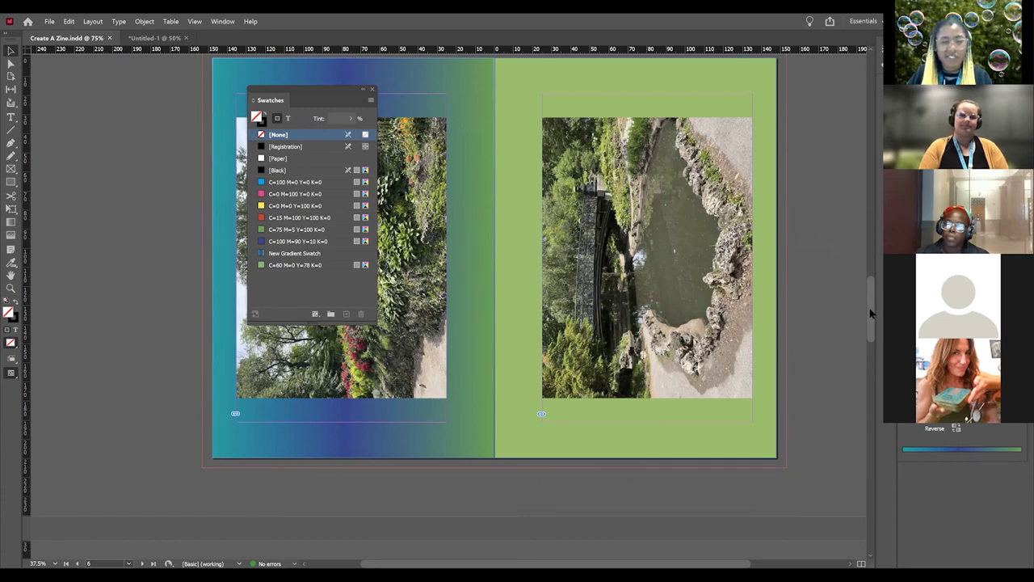
{"action": "scroll", "coordinate": [840, 332], "scroll_direction": "up", "scroll_amount": 2}
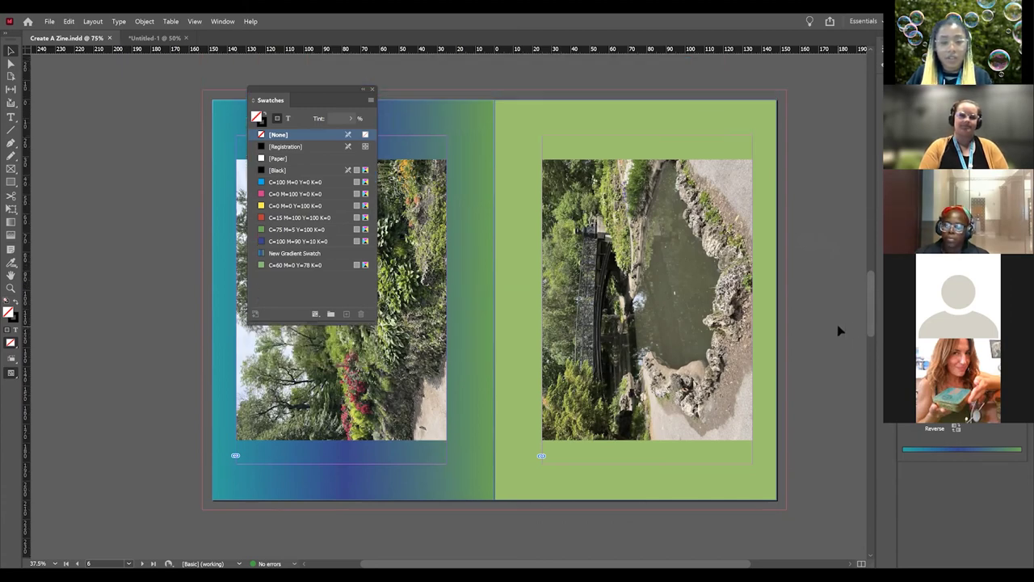